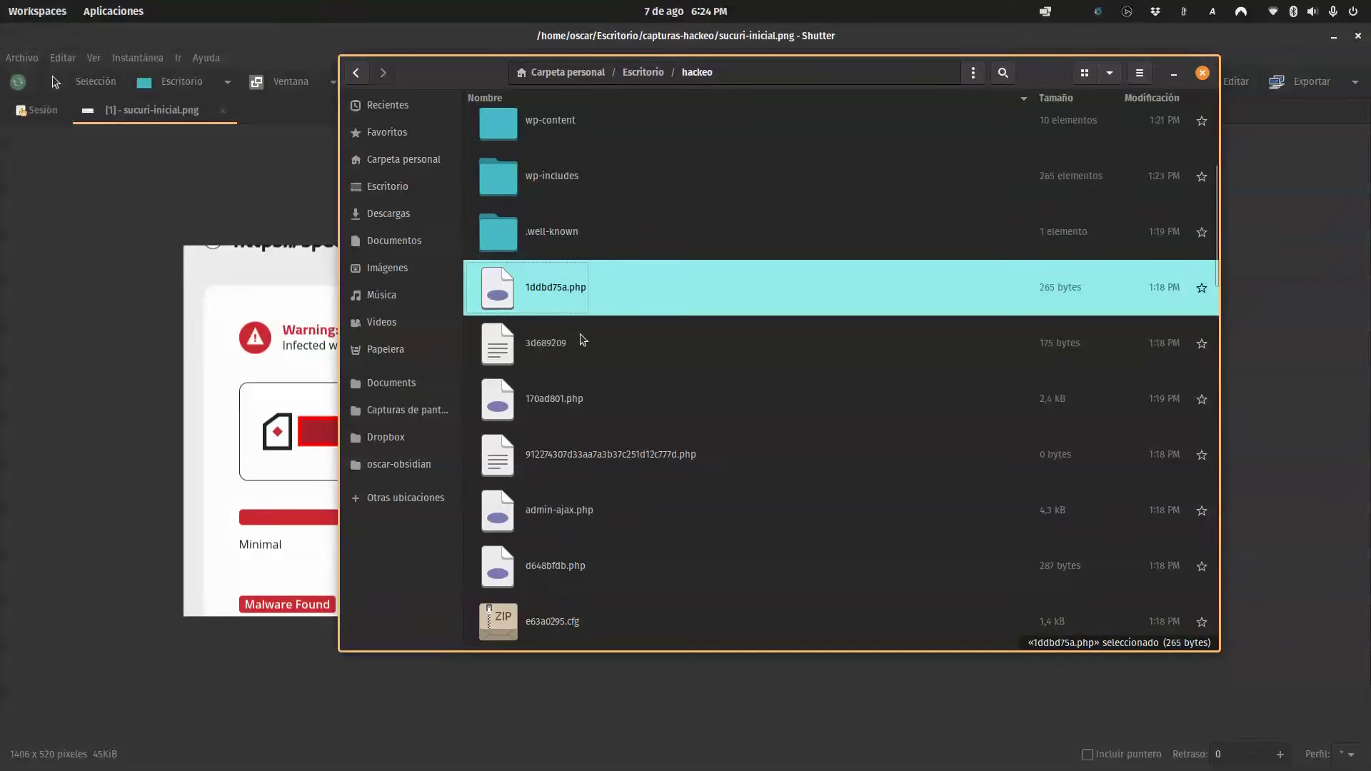
Step: Open the wp-config (copia).php file from the hackeo folder for inspection
scroll(590, 332, "down", 2)
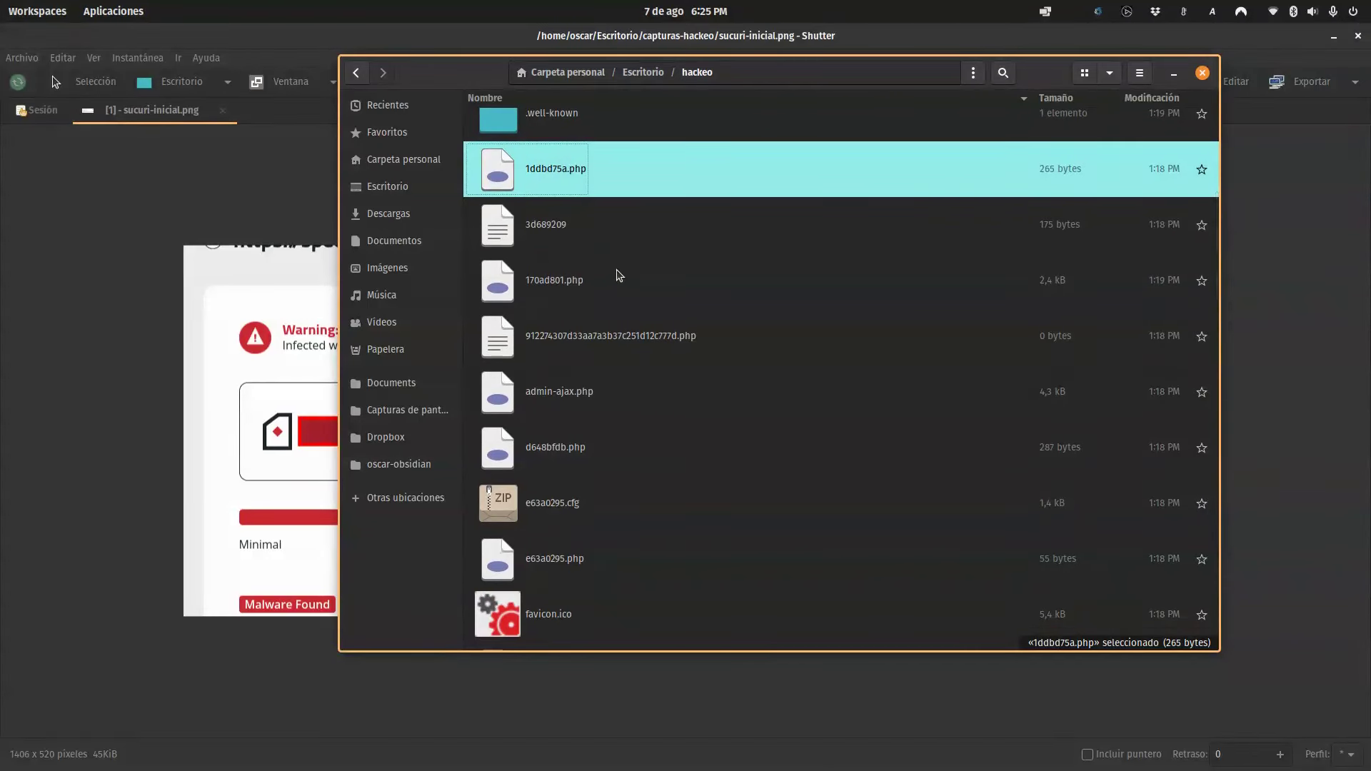
scroll(619, 275, "down", 6)
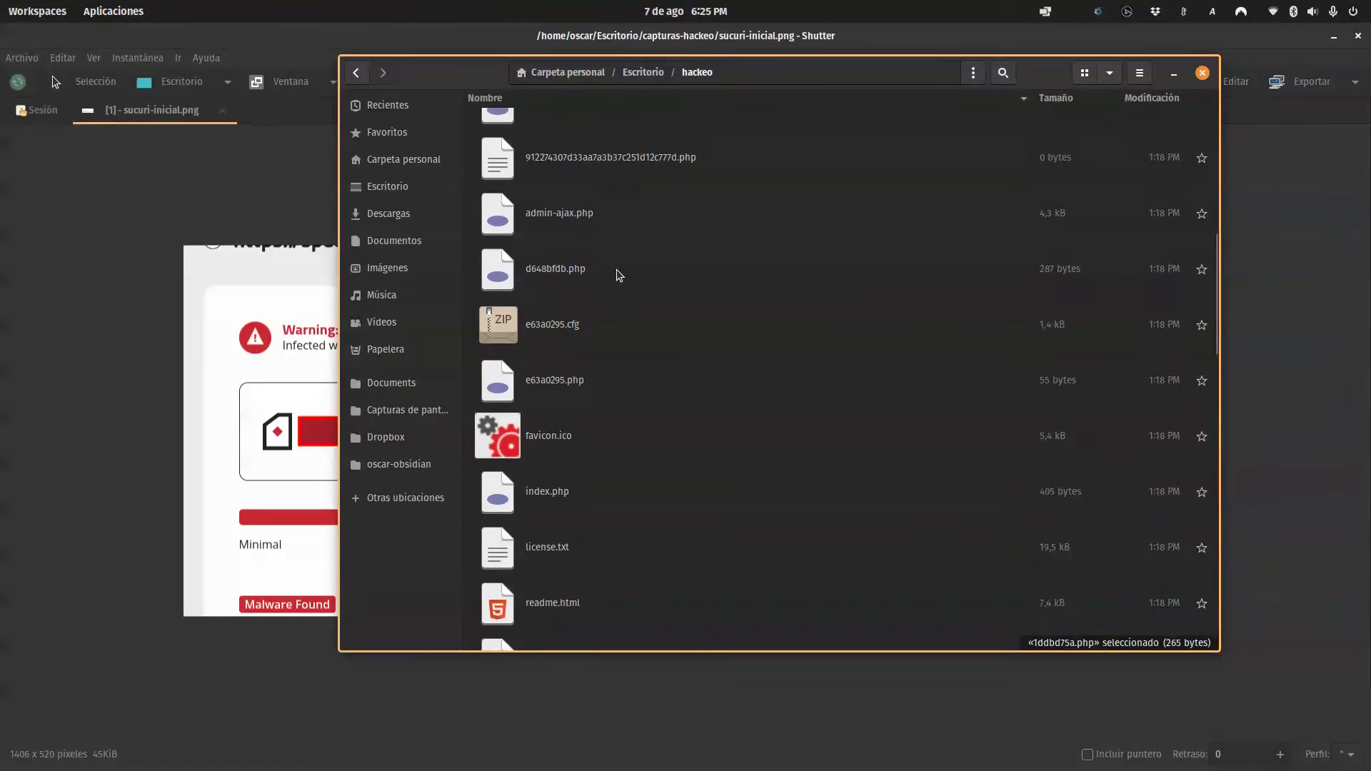
scroll(619, 275, "down", 4)
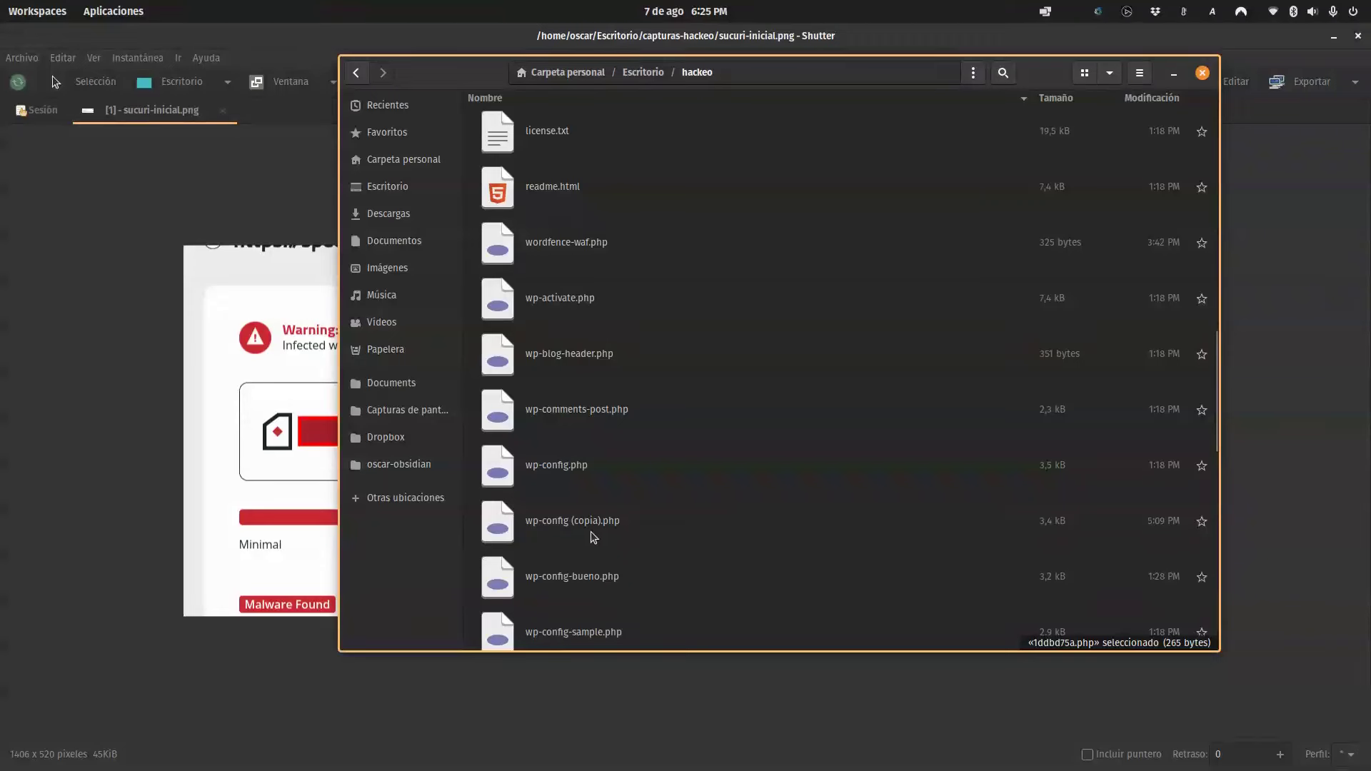
left_click(556, 467)
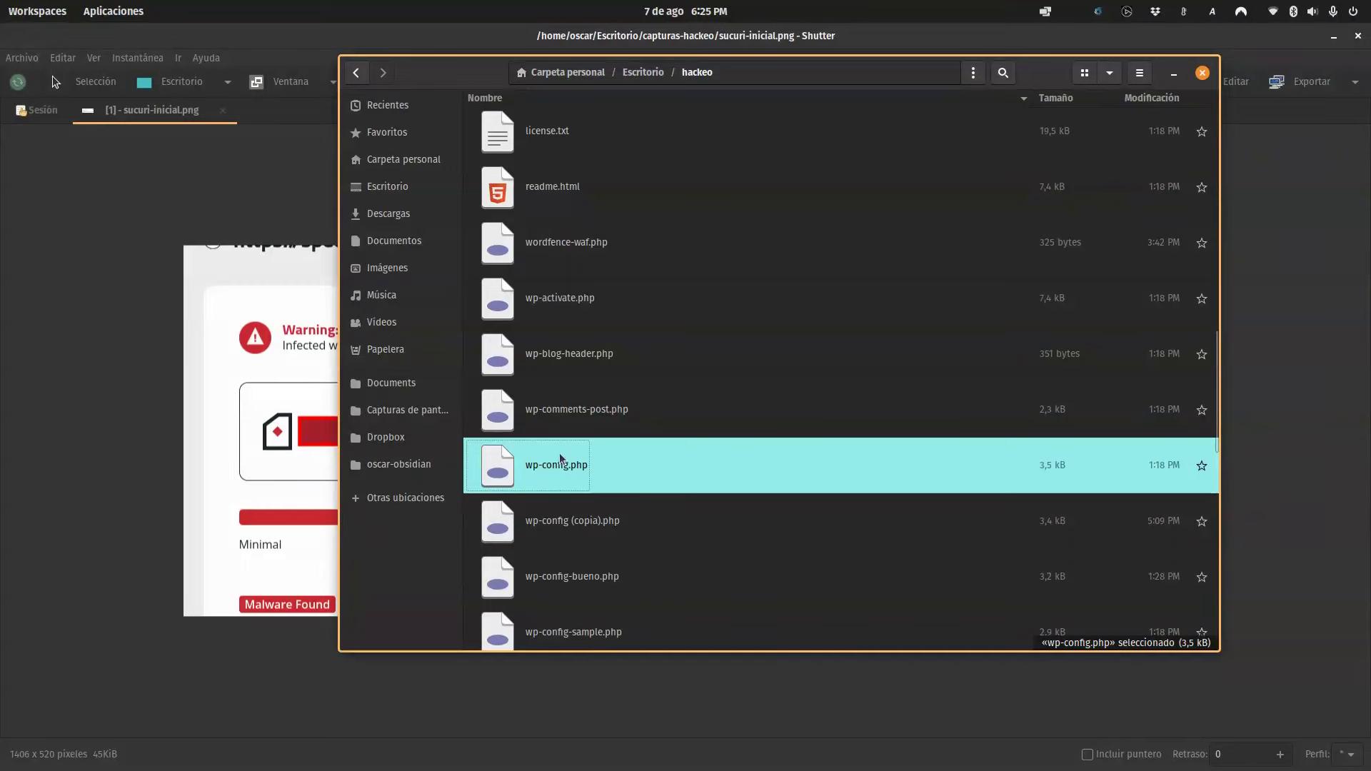
double_click(562, 526)
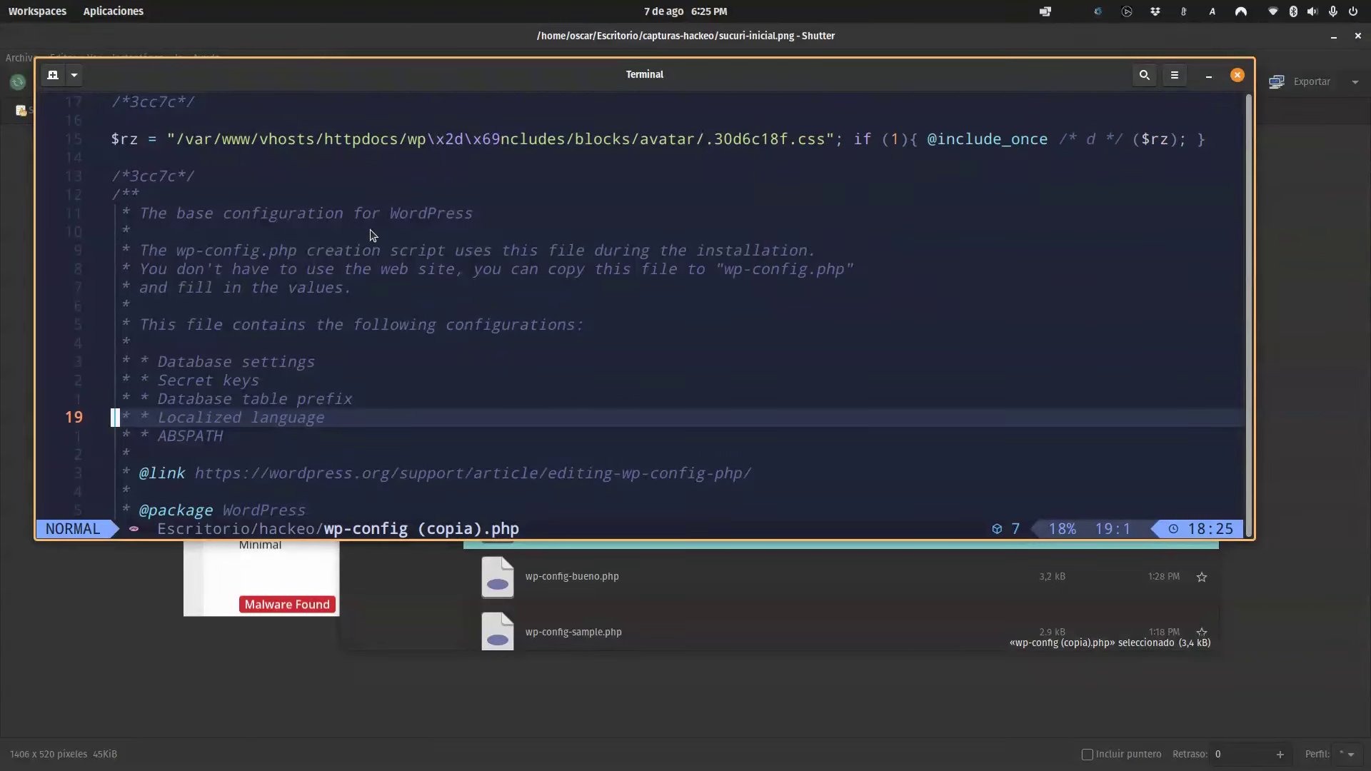
Step: Highlight the injected script and $rz include lines above the WordPress configuration comment, and close the file
left_click_drag(186, 143, 234, 147)
left_click_drag(115, 102, 689, 159)
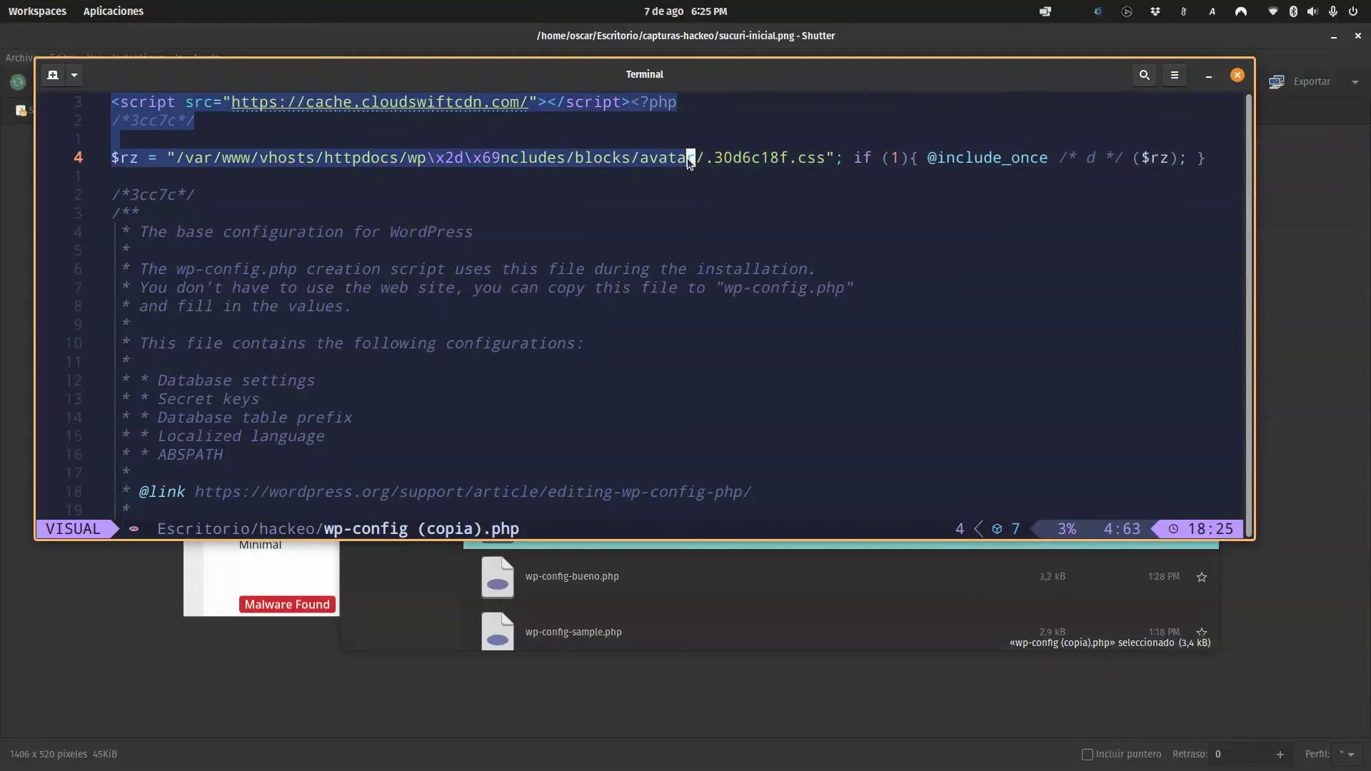
left_click(281, 194)
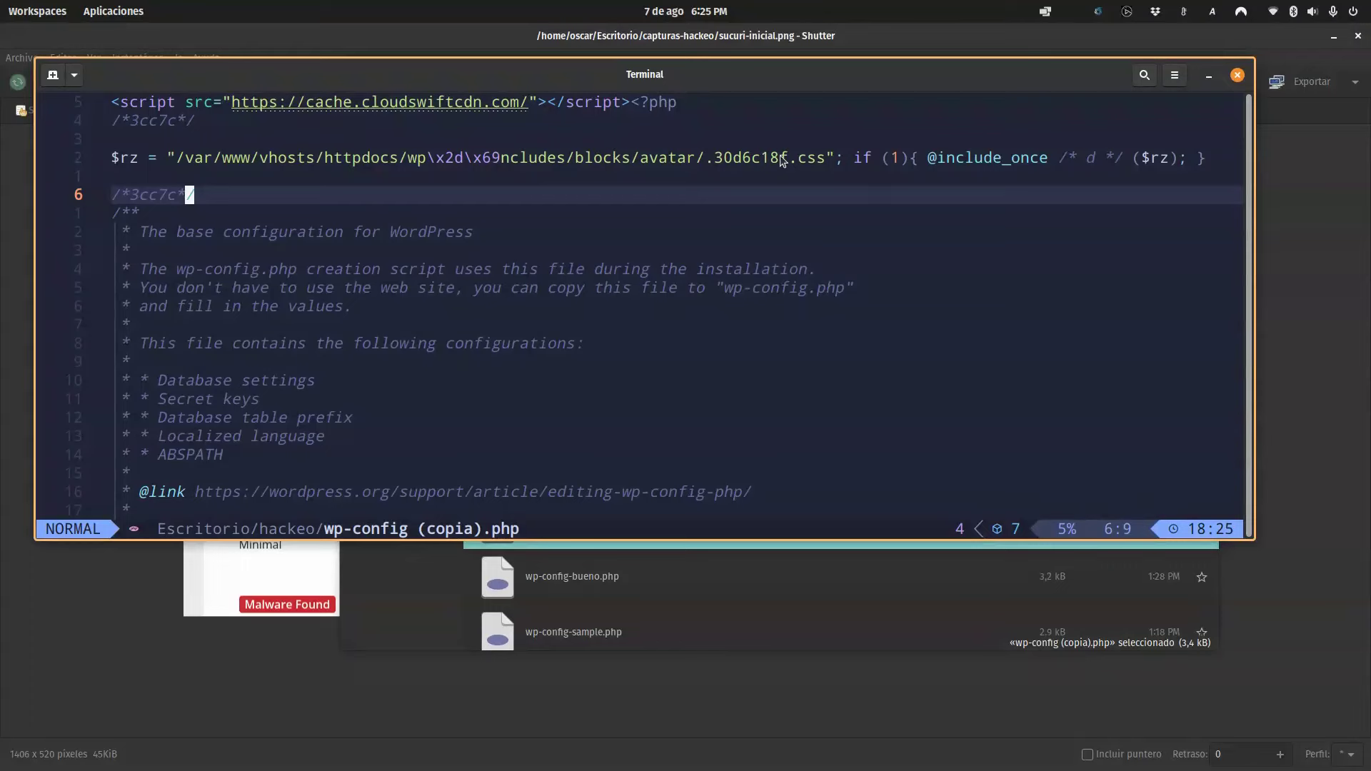
left_click(1237, 75)
Step: Open the hidden .30d6c18f.css file in wp-includes/blocks/avatar of the hackeo folder
scroll(662, 303, "up", 10)
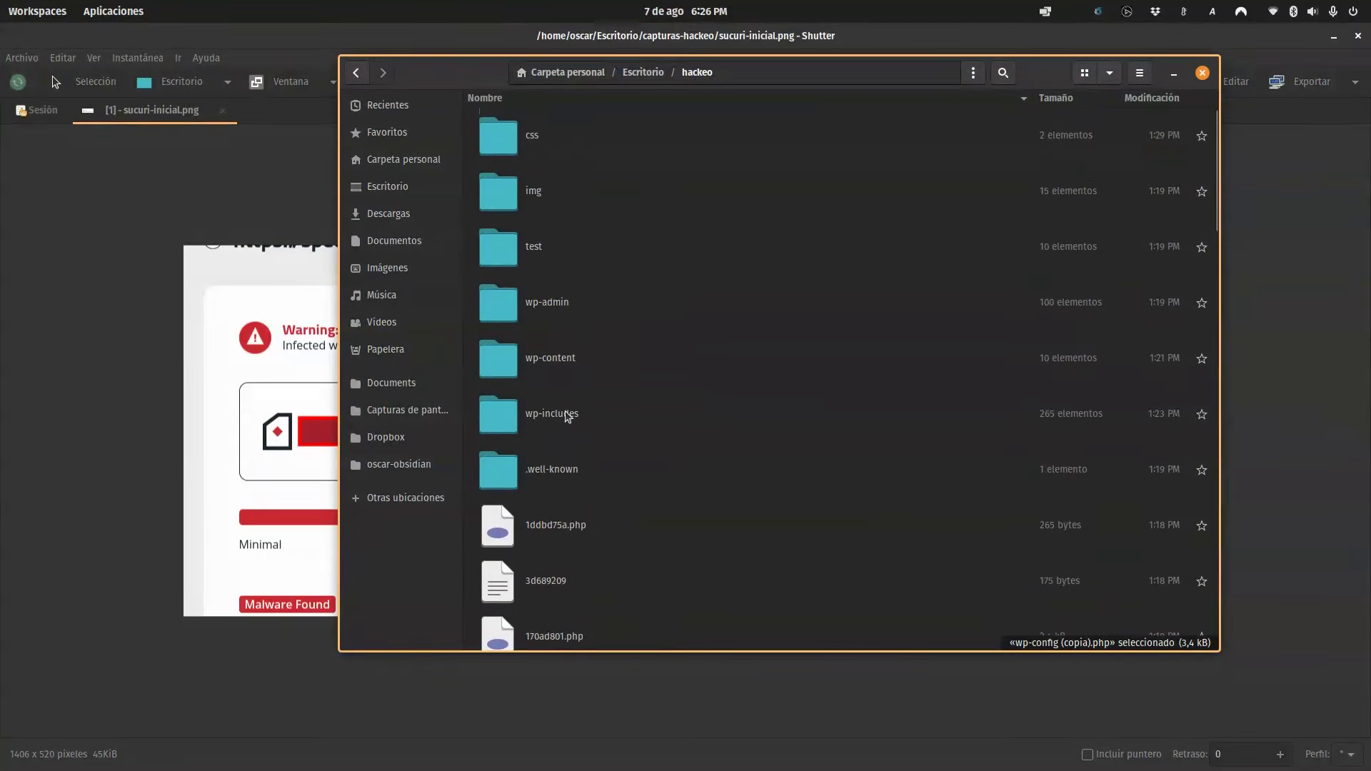
double_click(568, 414)
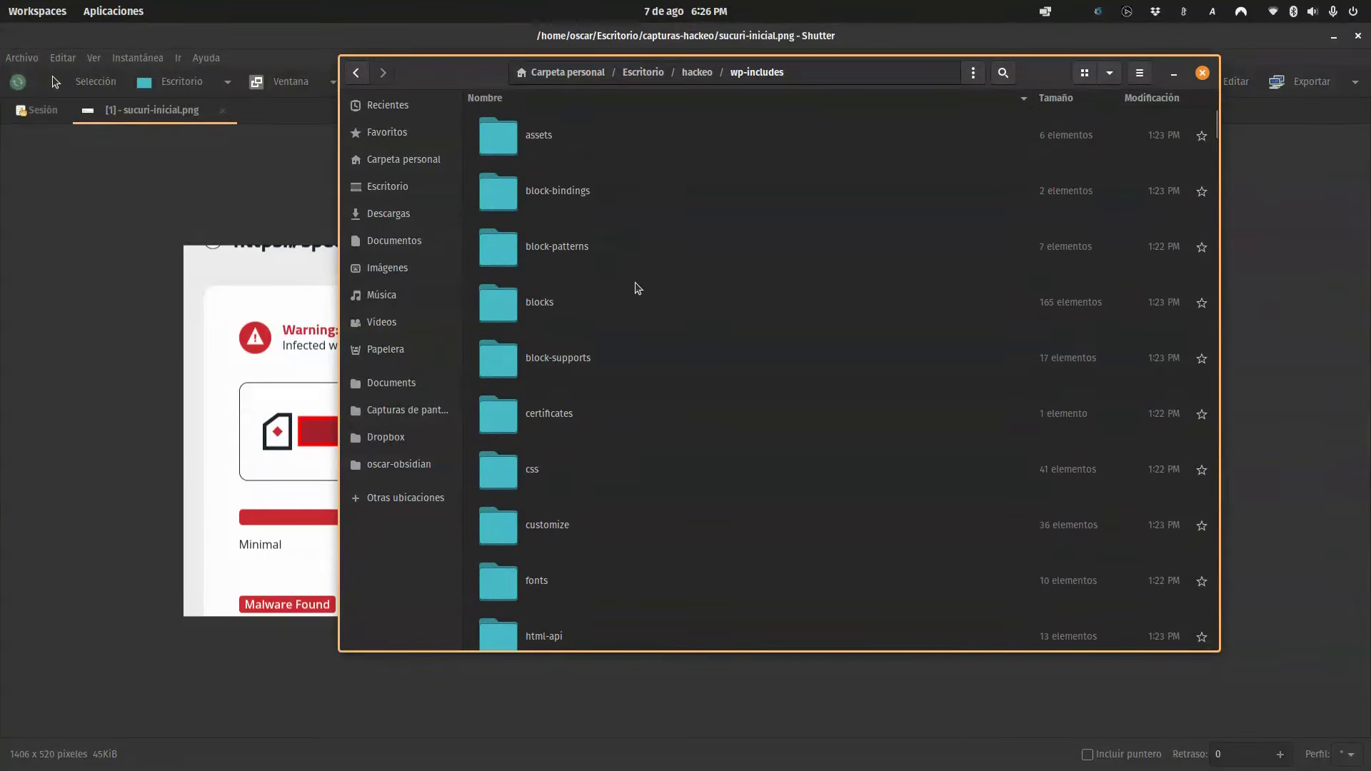
double_click(543, 305)
double_click(543, 248)
scroll(561, 282, "down", 1)
double_click(552, 624)
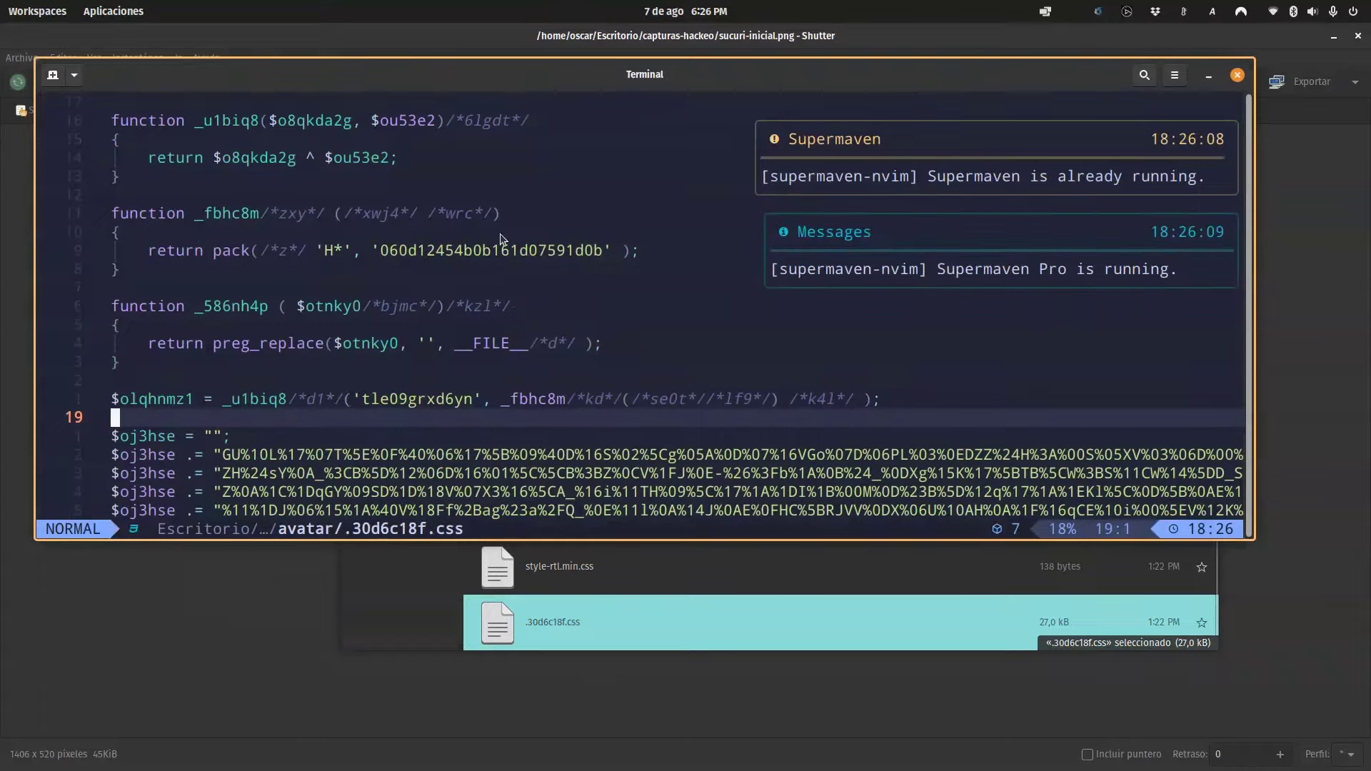
Step: Examine the obfuscated $oj3hse code in .30d6c18f.css and close the file
scroll(551, 330, "down", 5)
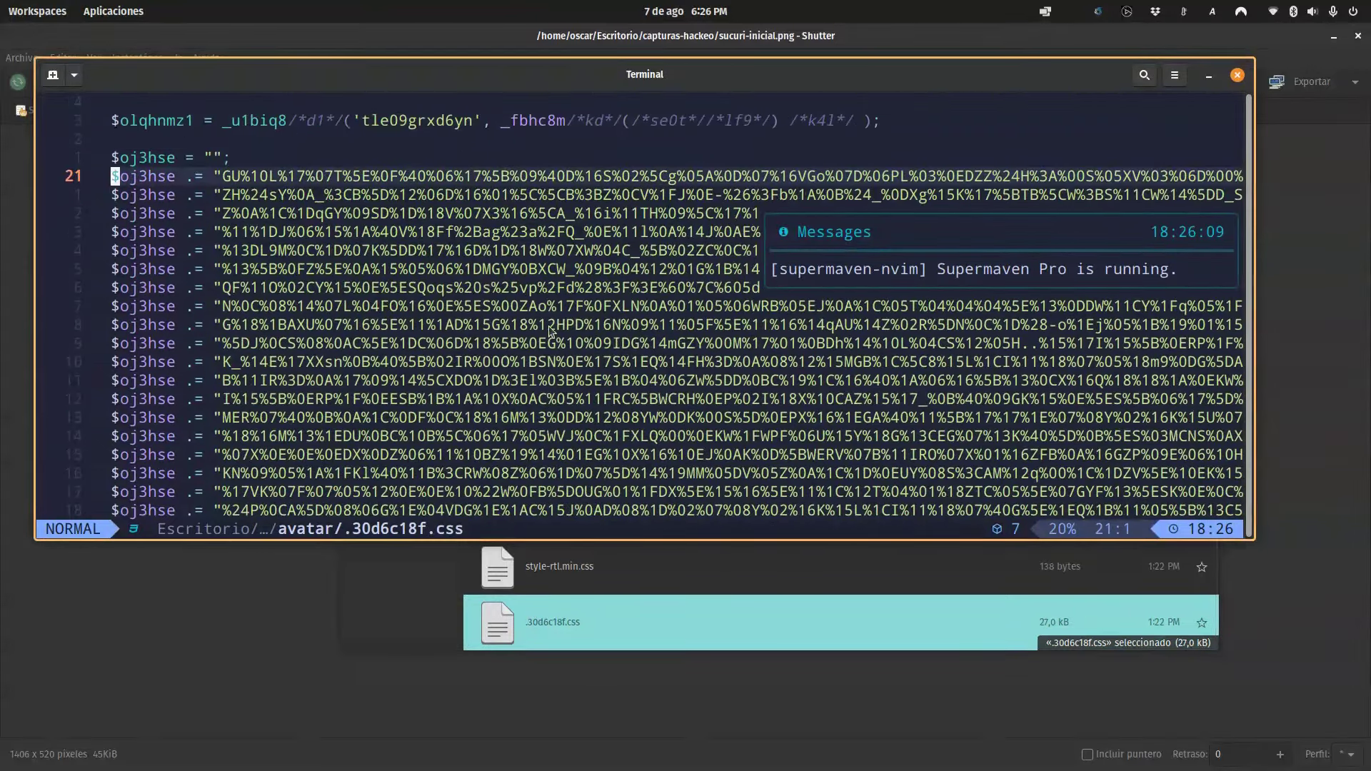
scroll(465, 270, "down", 10)
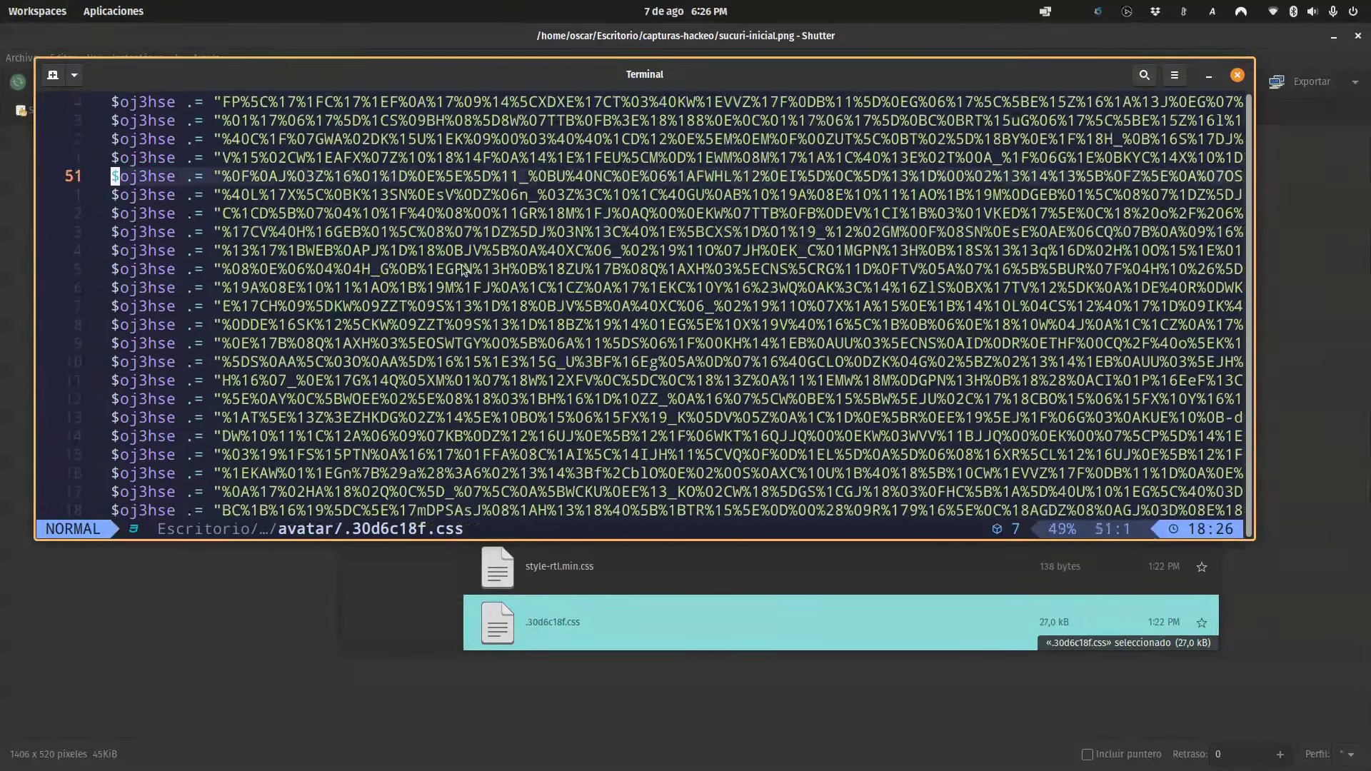
scroll(464, 270, "down", 4)
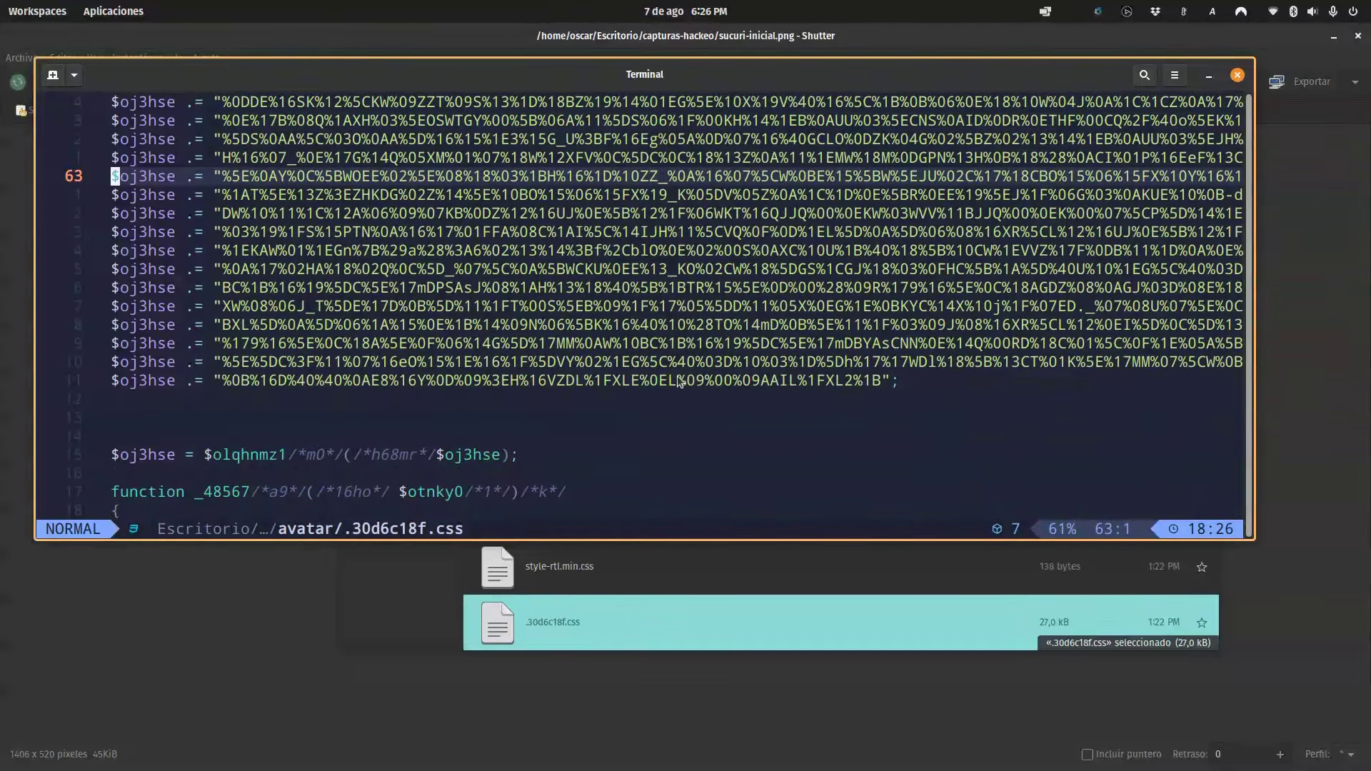
scroll(678, 383, "up", 11)
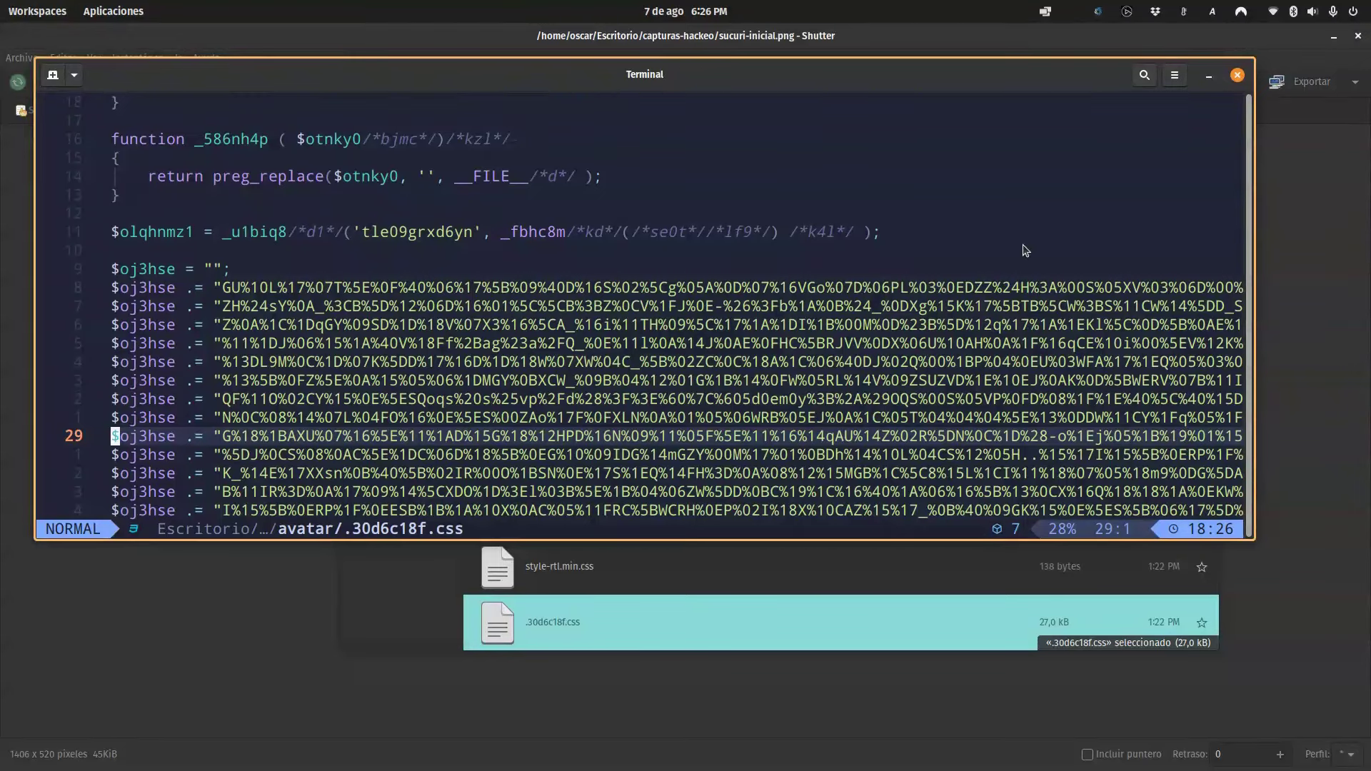
left_click(1235, 79)
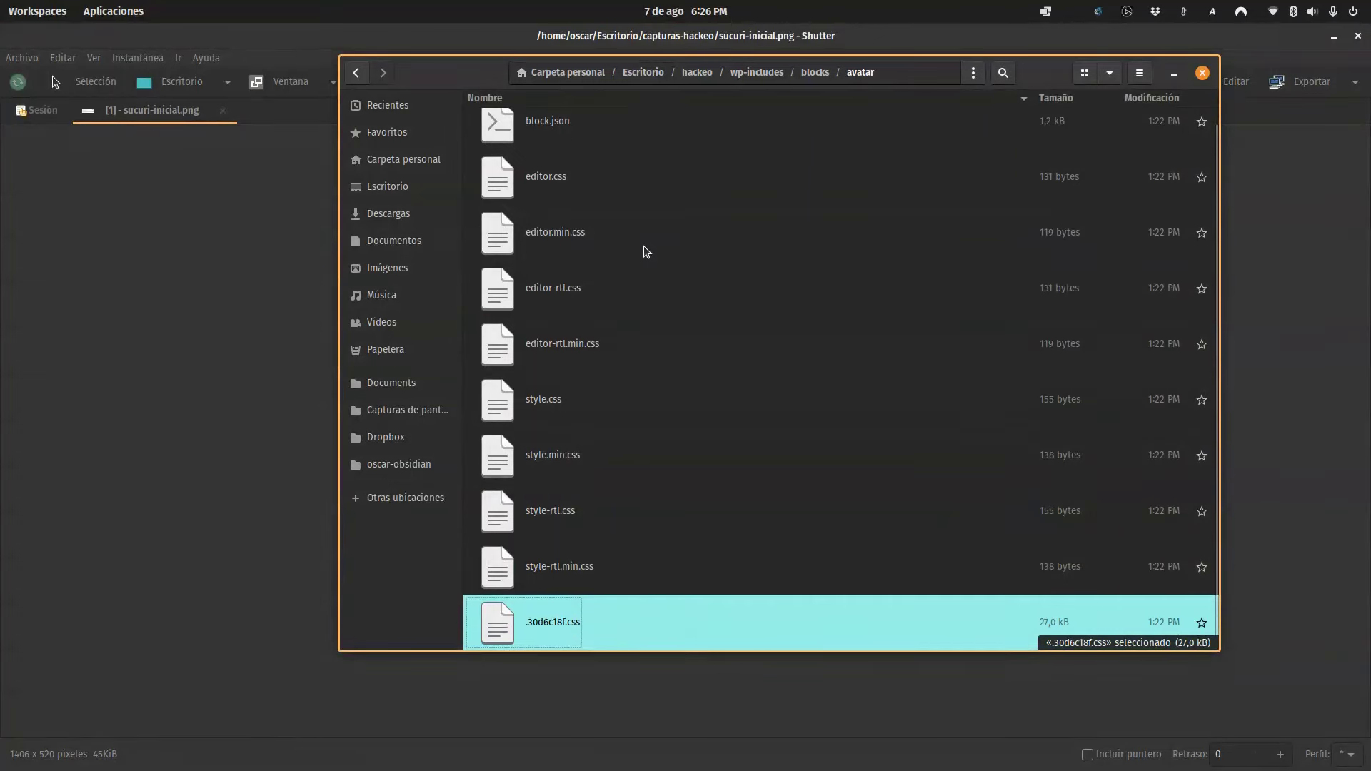
Step: Return to the hackeo folder and look through its root files down to the hidden ones
left_click(698, 75)
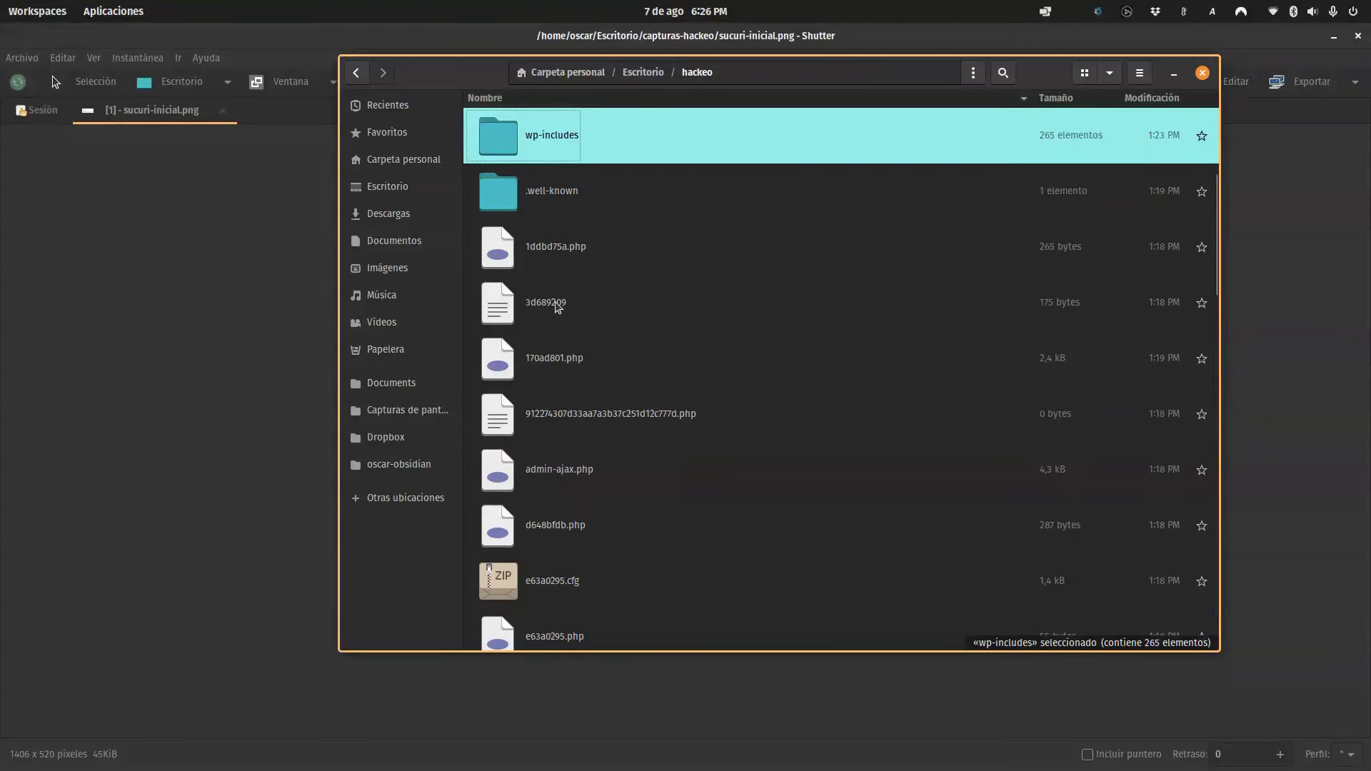
scroll(558, 305, "down", 6)
scroll(575, 311, "down", 8)
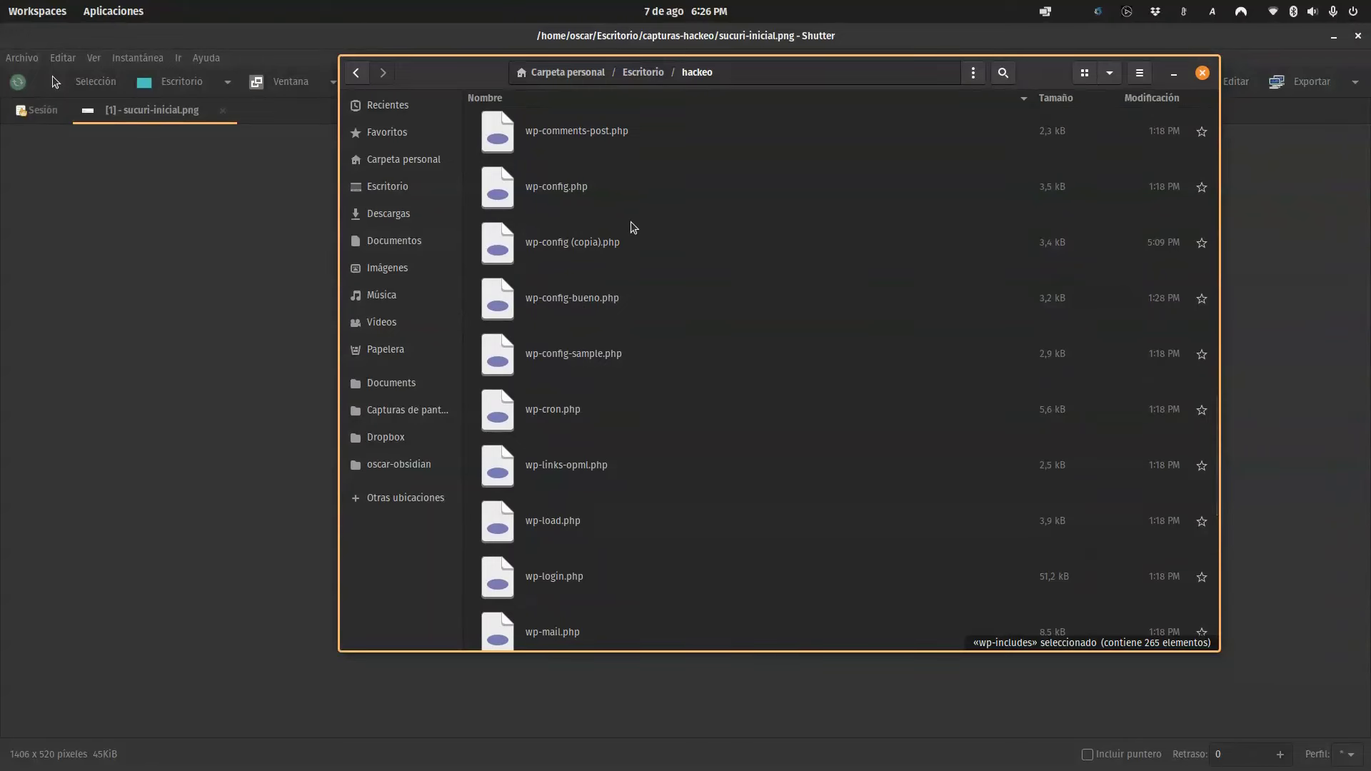
scroll(632, 227, "down", 10)
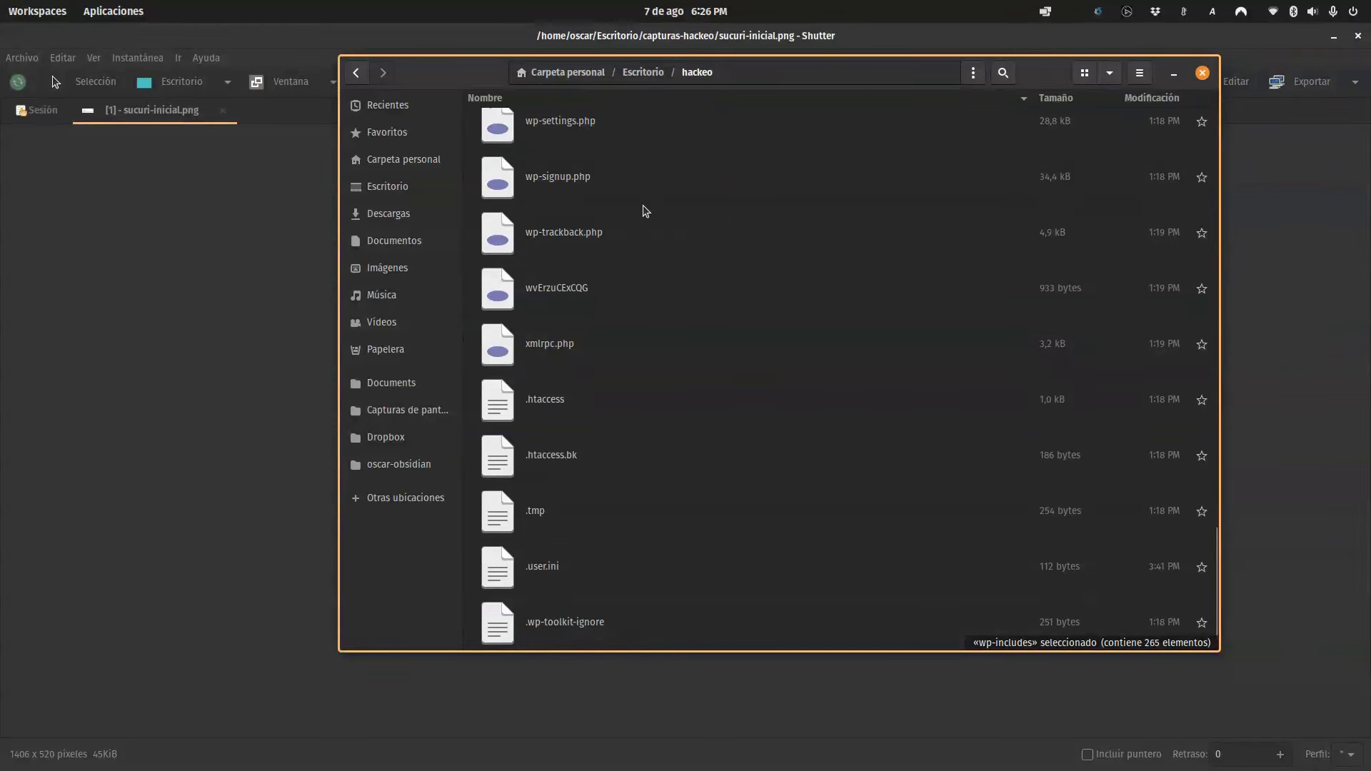
Step: Switch to the Brave window with the Sucuri results and load es.wordpress.org in a new tab
mouse_move(6, 134)
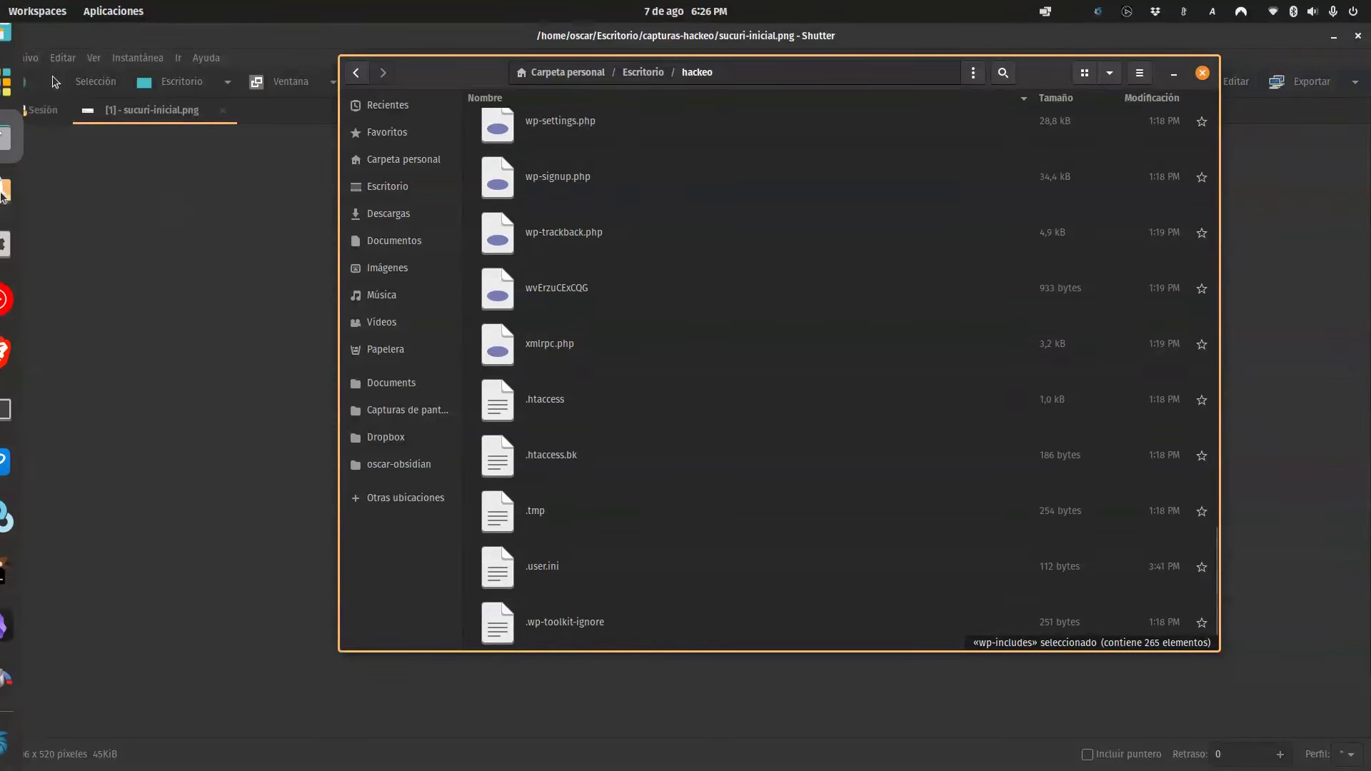
left_click(21, 132)
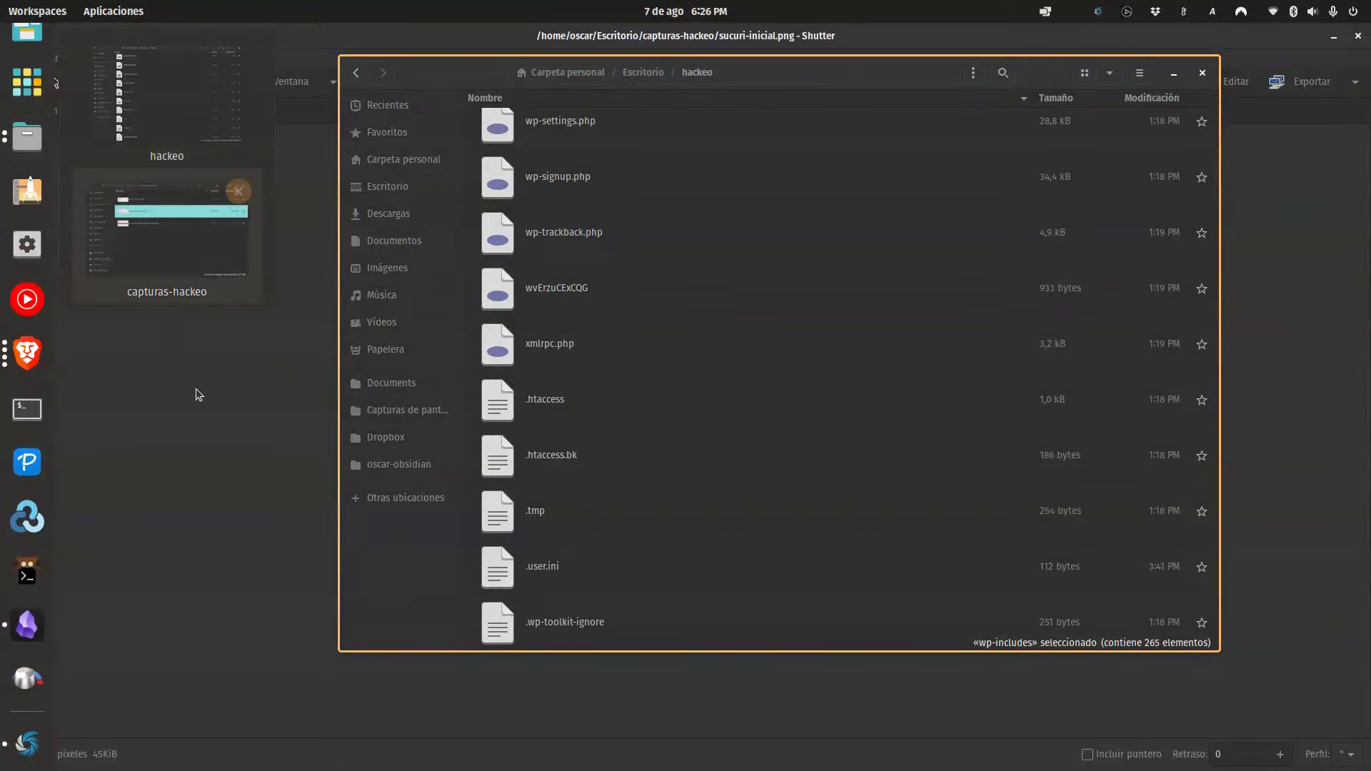
left_click(229, 413)
key("super")
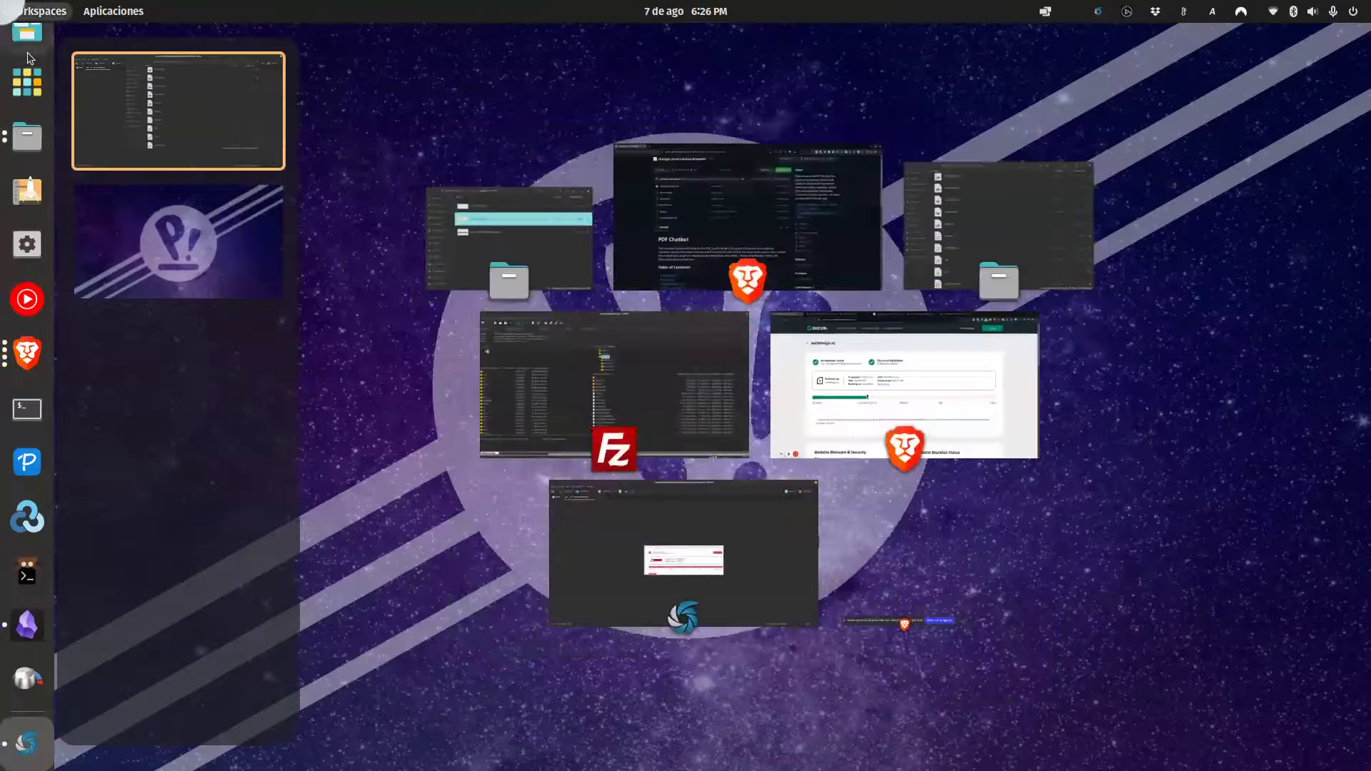
left_click(839, 412)
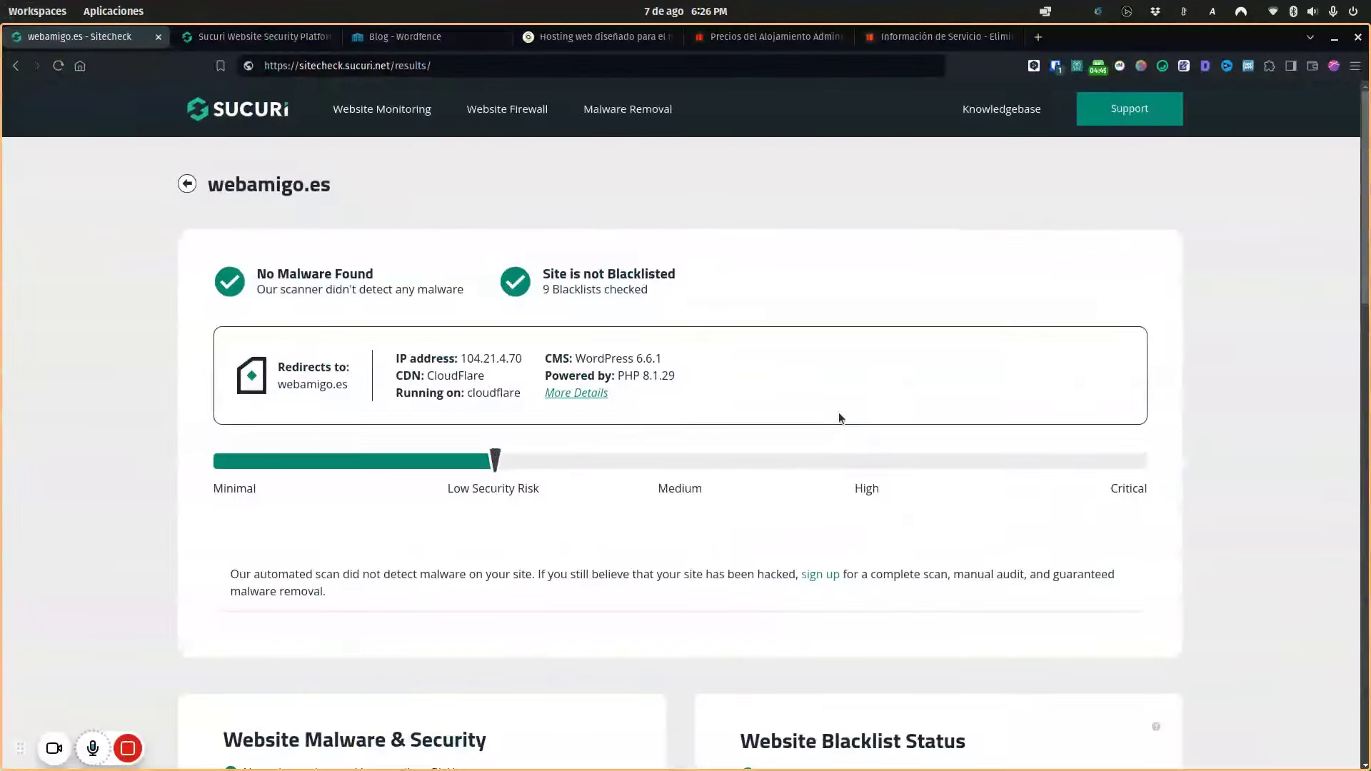
key("ctrl+t")
type("es.wo")
key("Return")
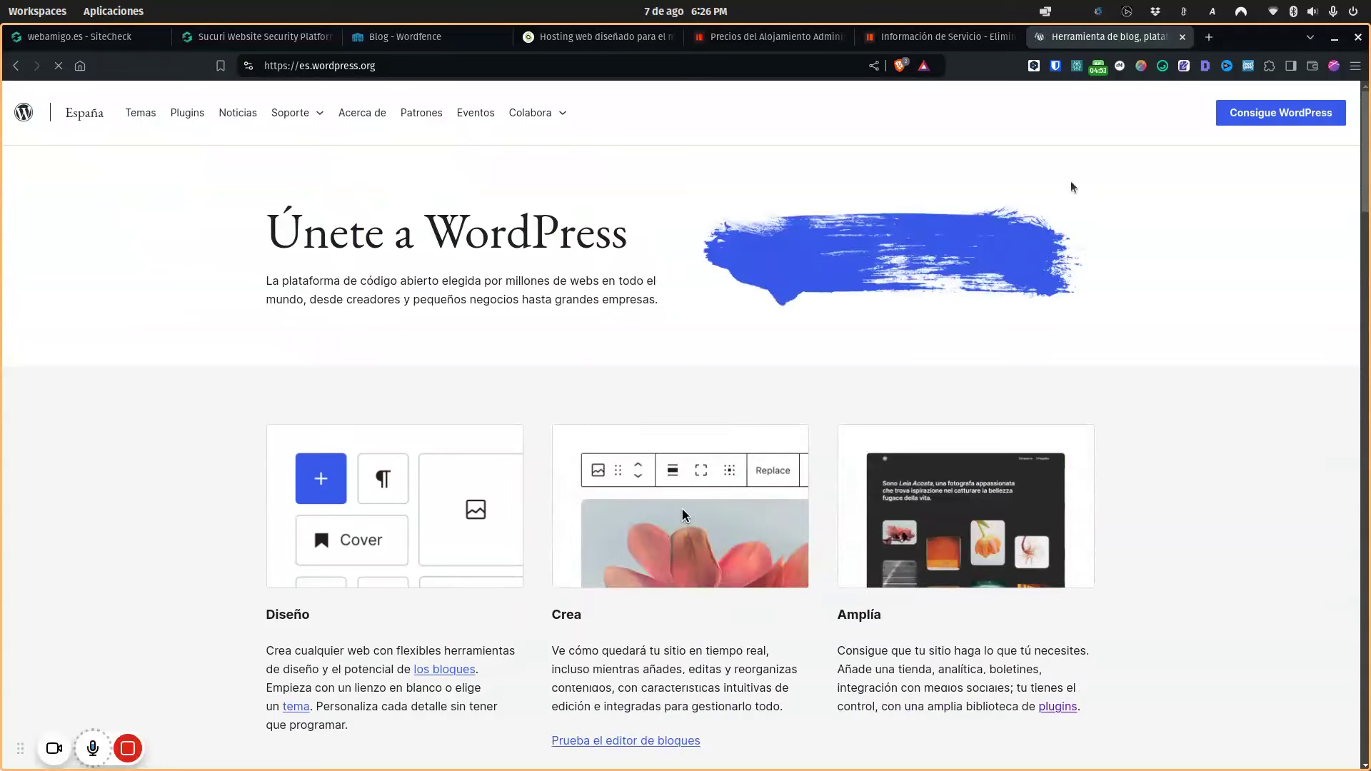
Step: Start the WordPress 6.6.1 download from the Consigue WordPress page and cancel saving the file
left_click(1240, 120)
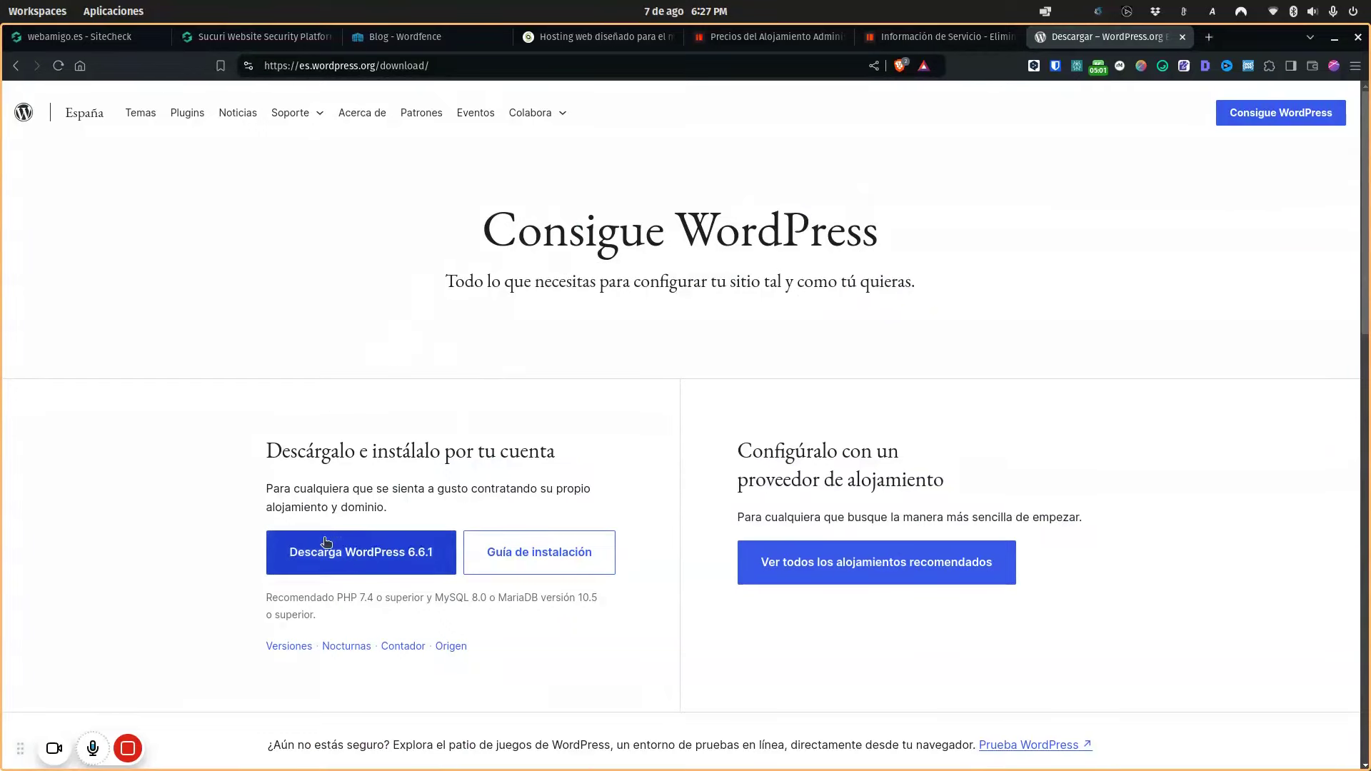
left_click(349, 559)
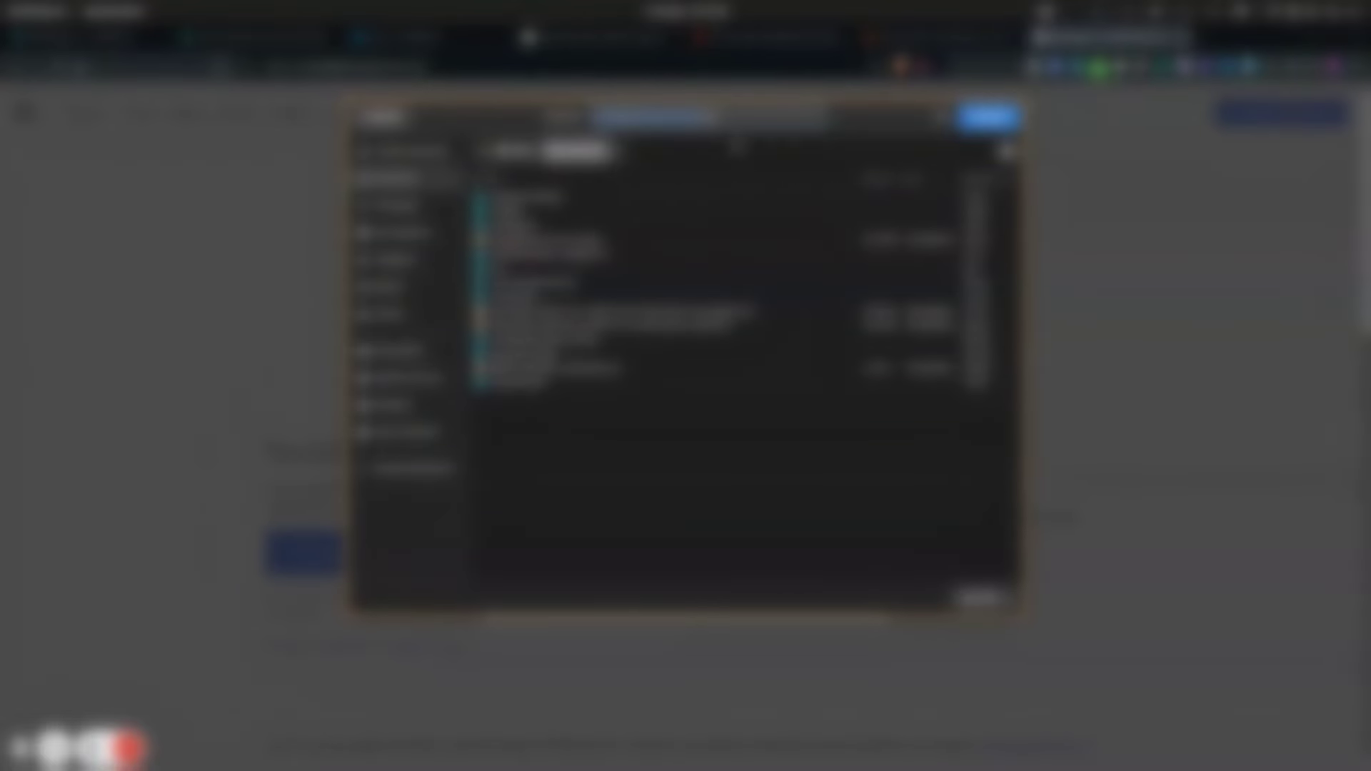
left_click(390, 118)
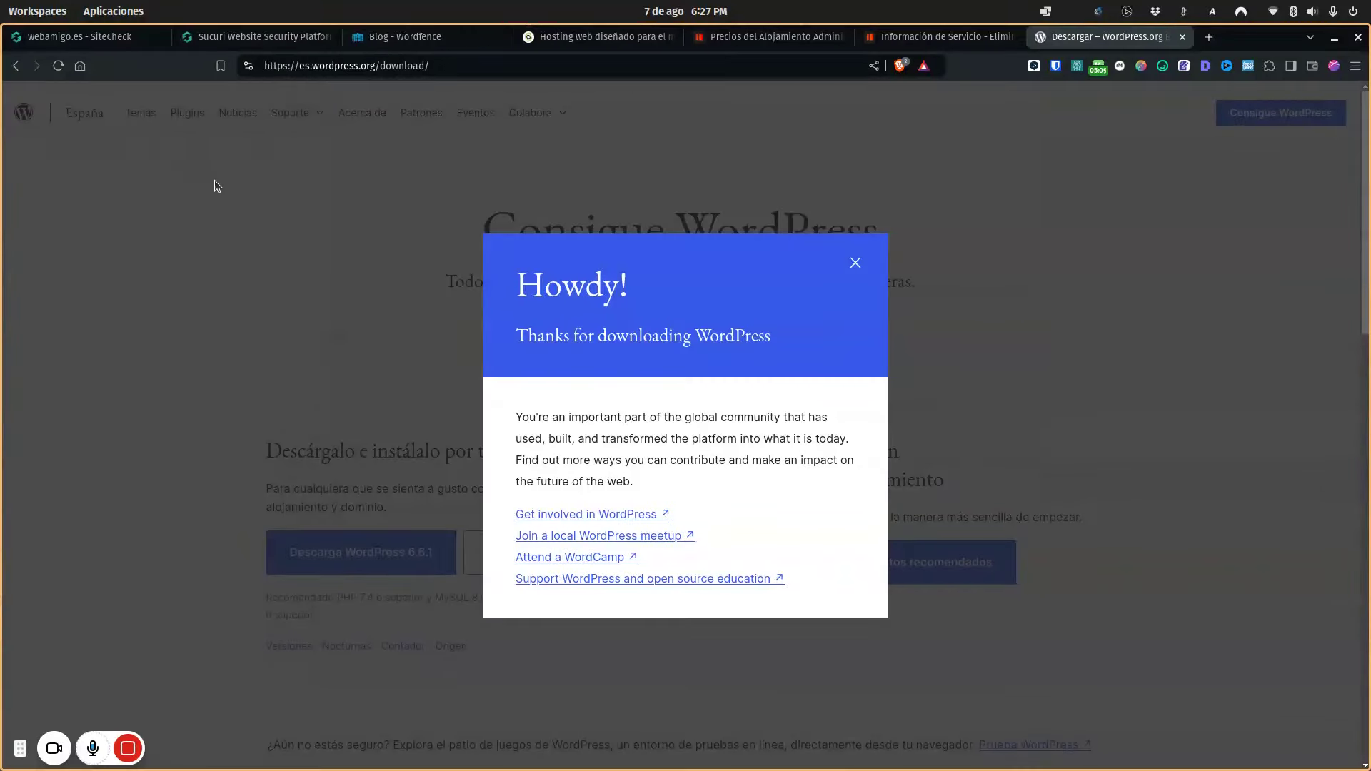
Step: Switch to the extracted wordpress folder in the file manager, enlarge its window, select wp-content and review the listed files
key("alt+Tab")
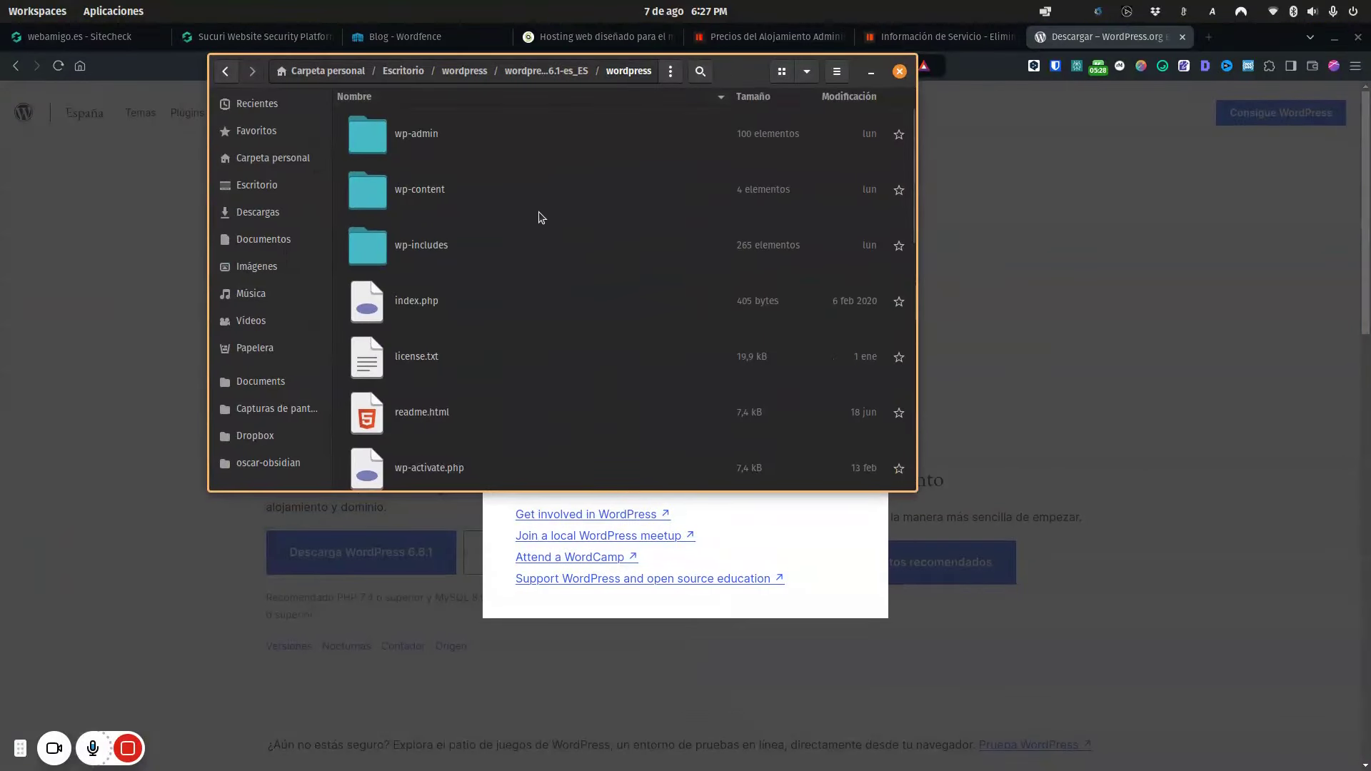
left_click_drag(916, 492, 955, 667)
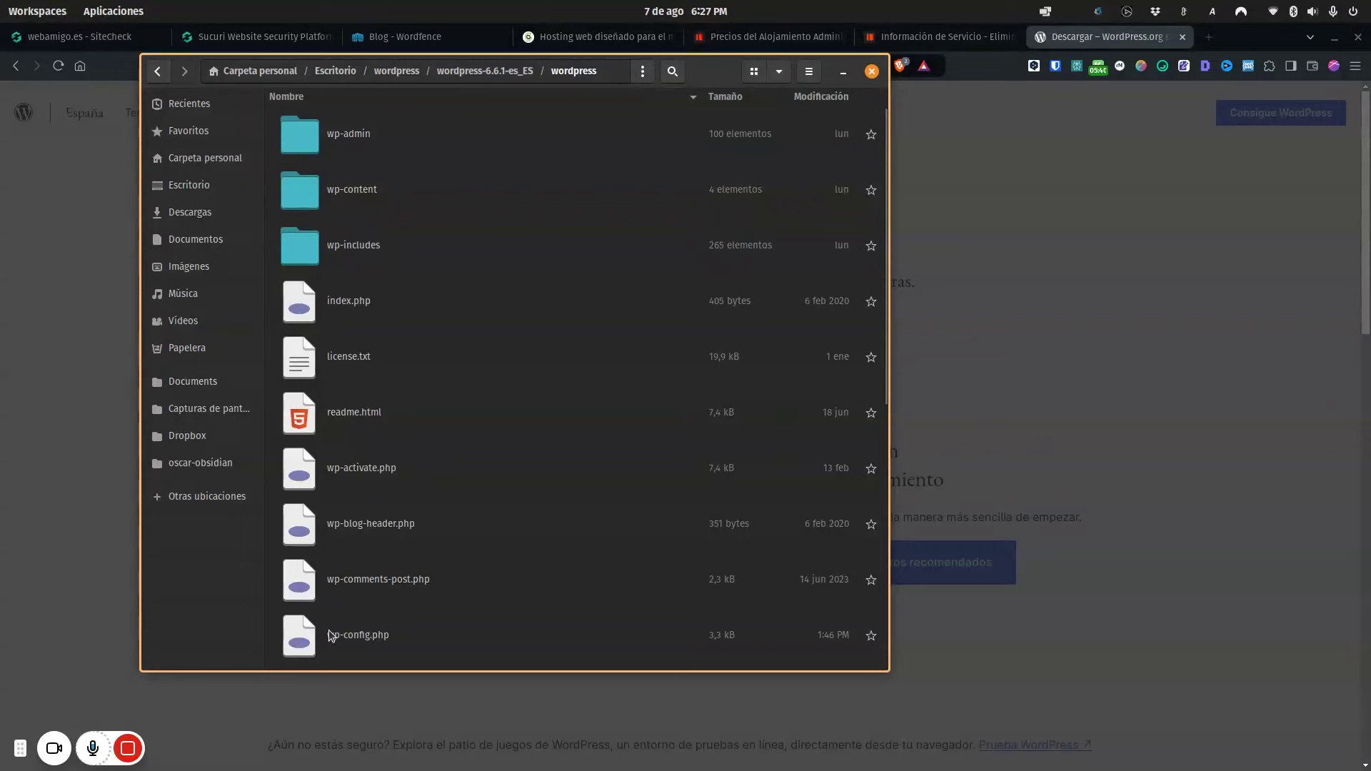
left_click(362, 196)
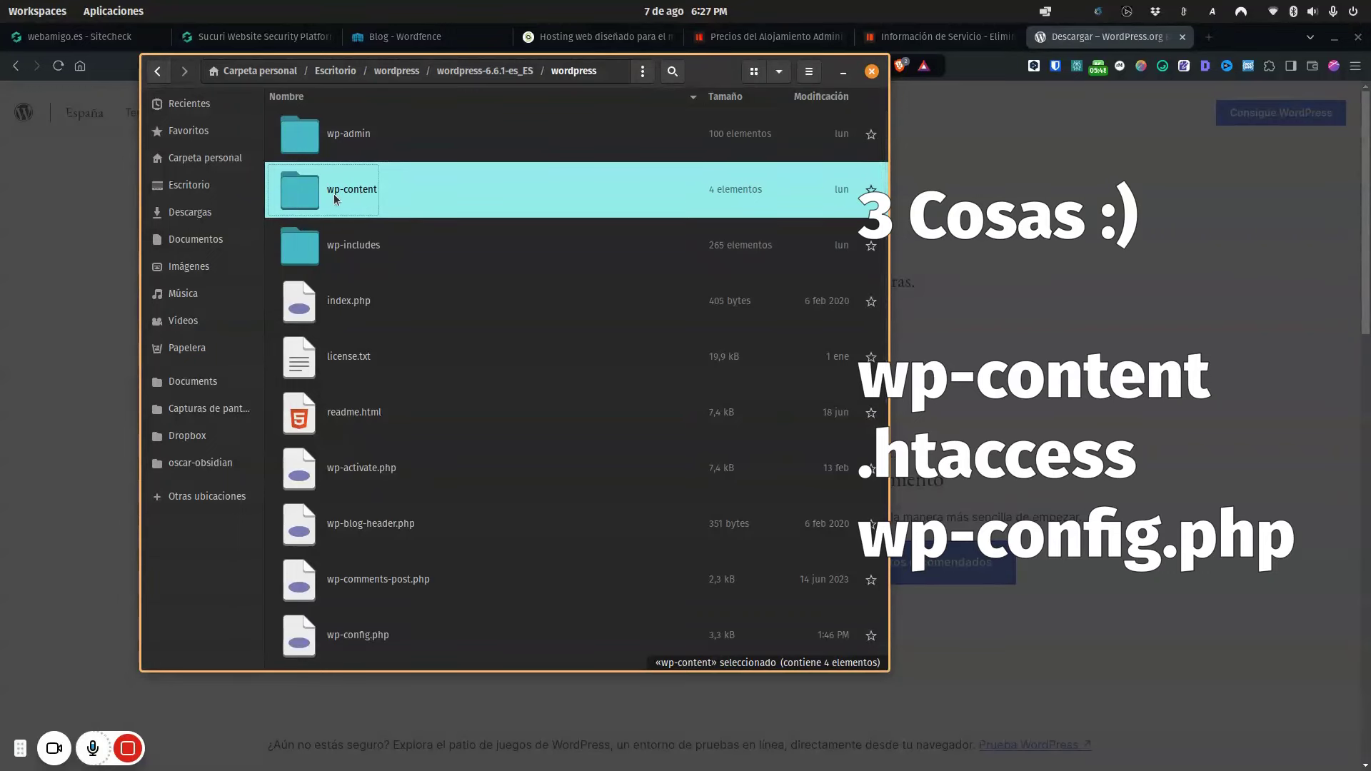
scroll(336, 214, "down", 5)
scroll(360, 514, "up", 5)
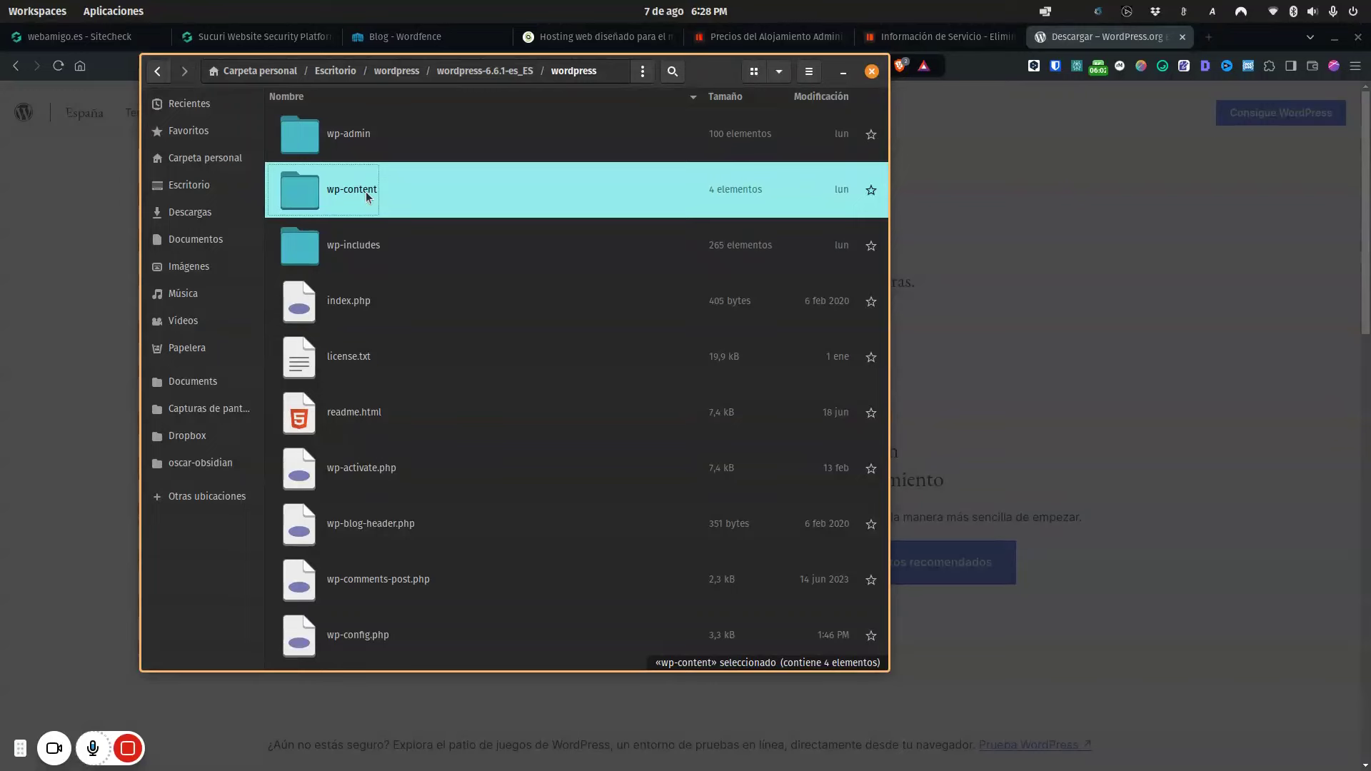
Step: Switch to the hackeo folder window, open its .htaccess file to review the rules, and close it
mouse_move(41, 139)
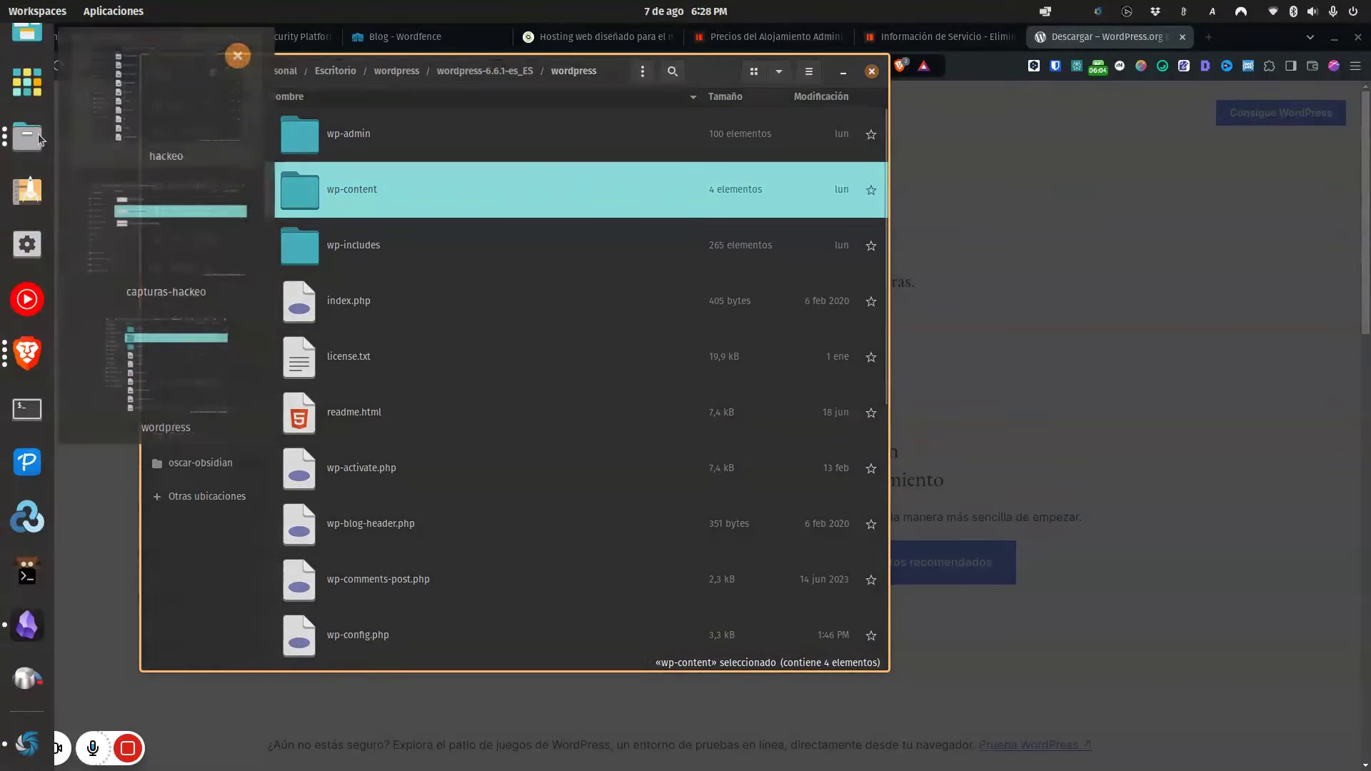
left_click(175, 105)
scroll(567, 226, "up", 20)
scroll(569, 226, "up", 3)
scroll(569, 227, "down", 20)
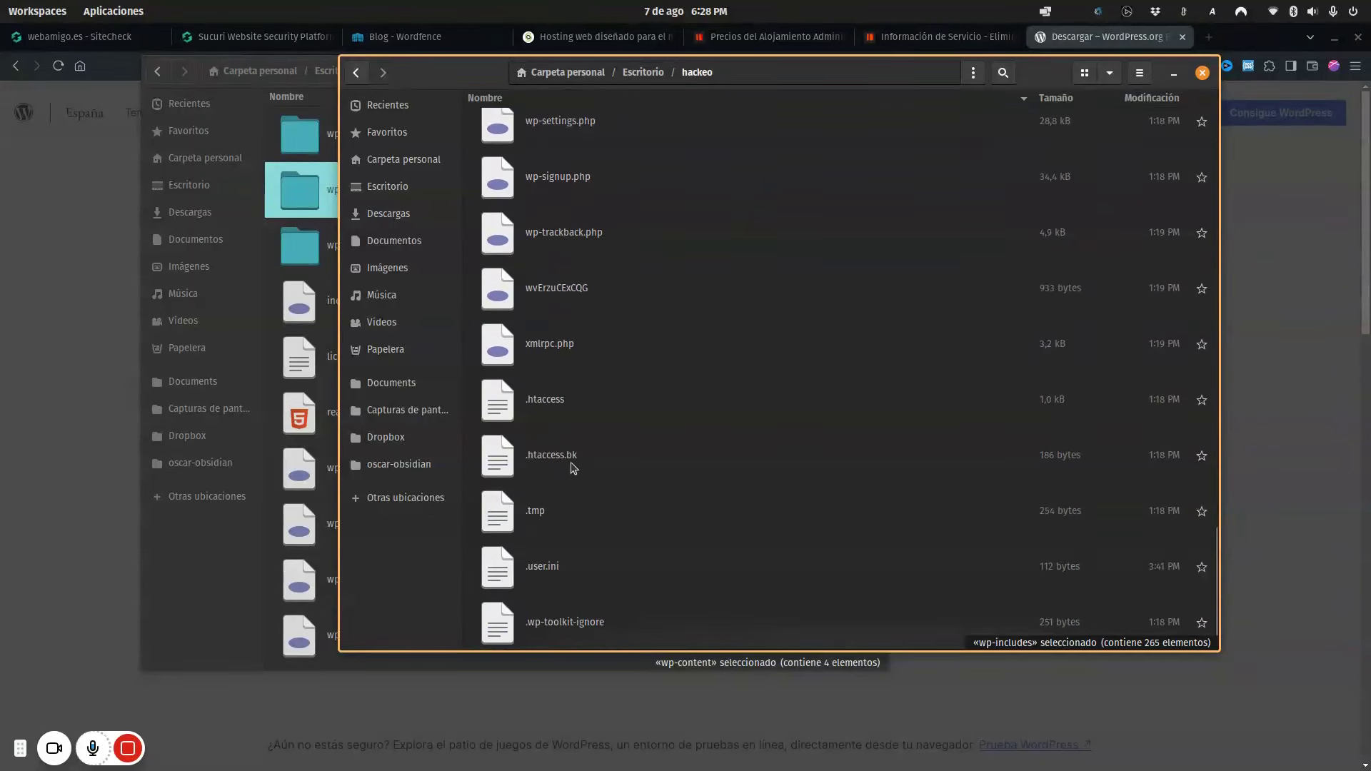
left_click(560, 402)
double_click(561, 402)
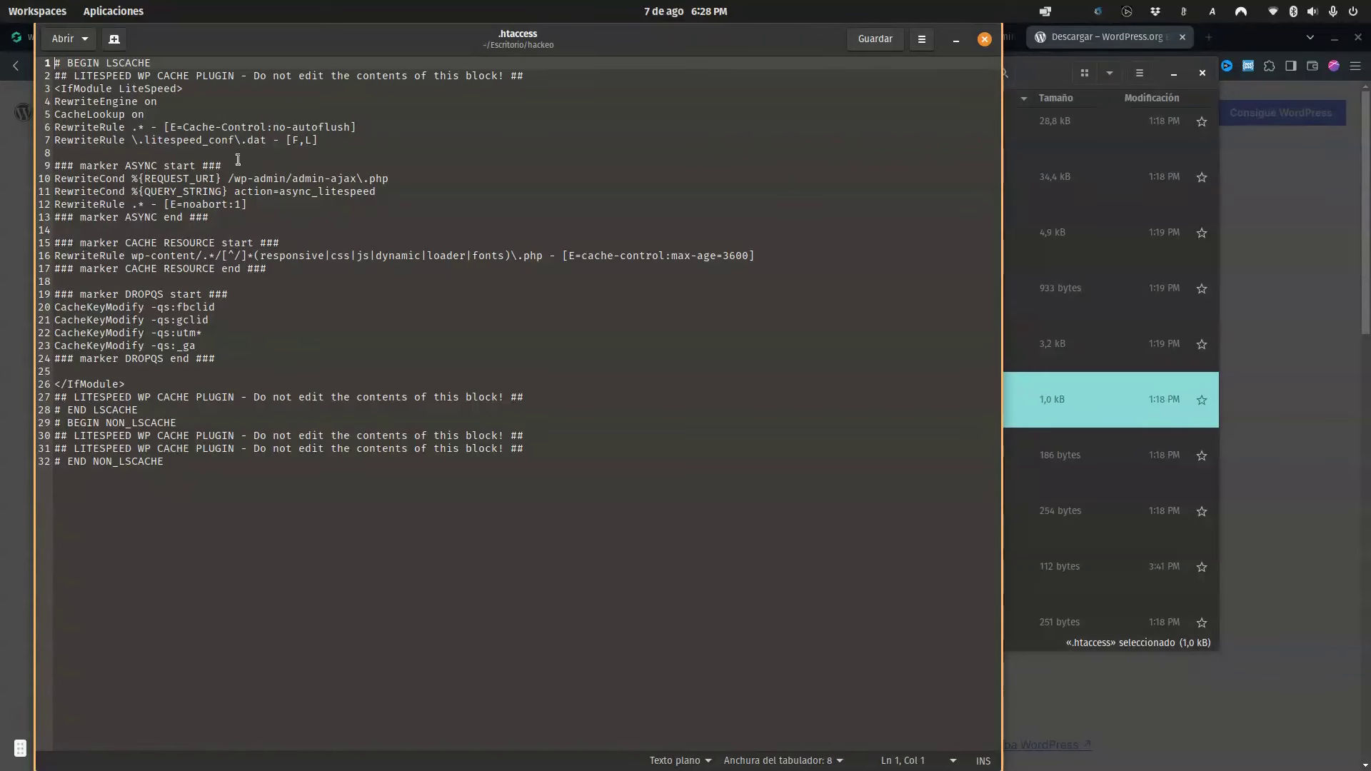
left_click(984, 39)
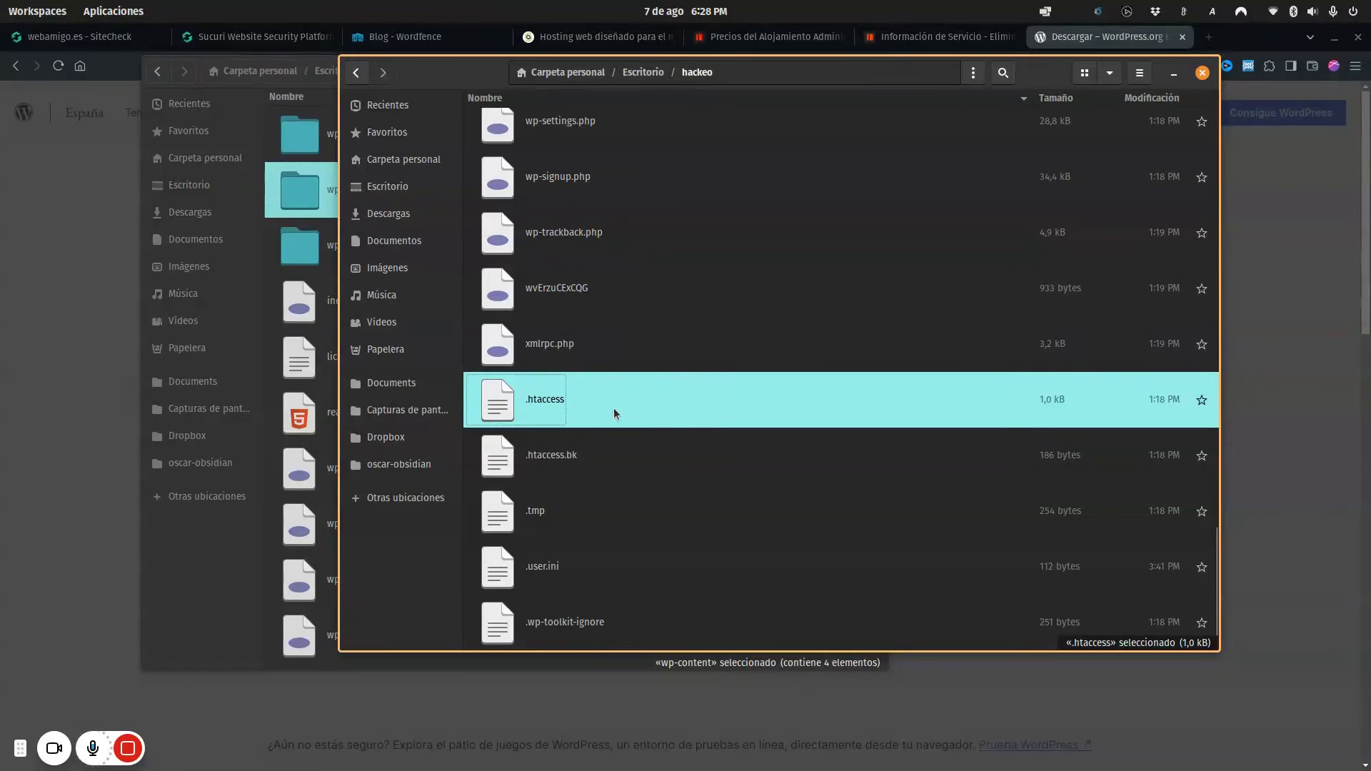
scroll(615, 410, "up", 3)
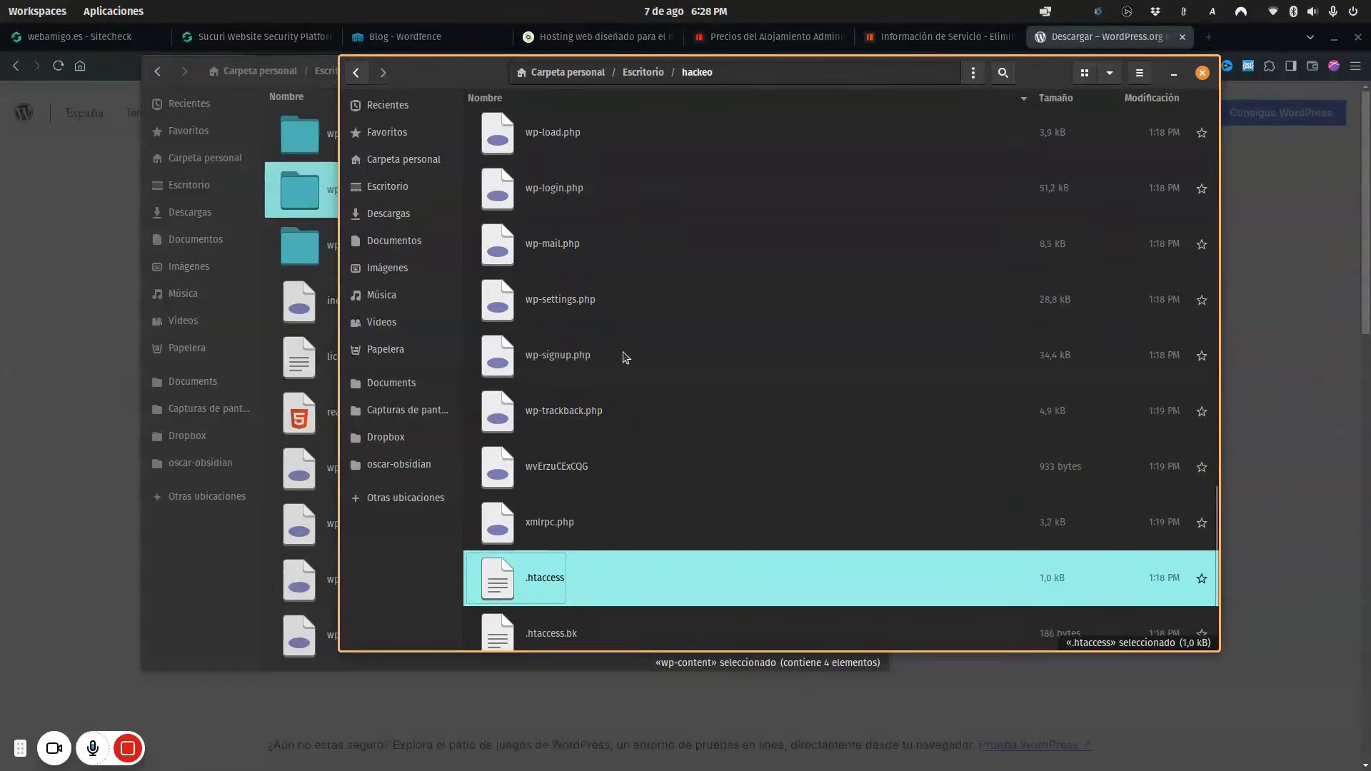
Step: Open wp-config (copia).php from the hackeo folder, highlight its database settings and the injected code above the WordPress header comment, and close it
scroll(625, 335, "up", 1)
scroll(626, 334, "up", 1)
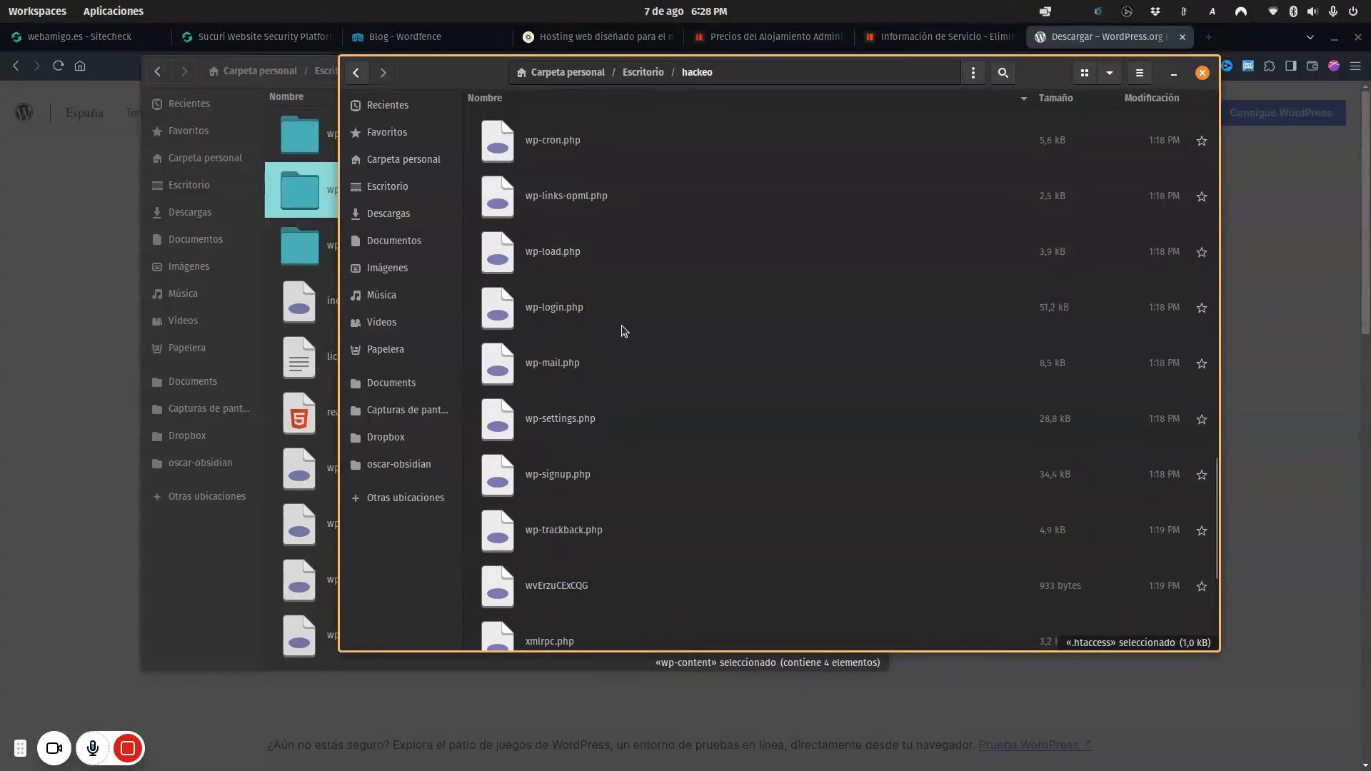
scroll(625, 330, "up", 3)
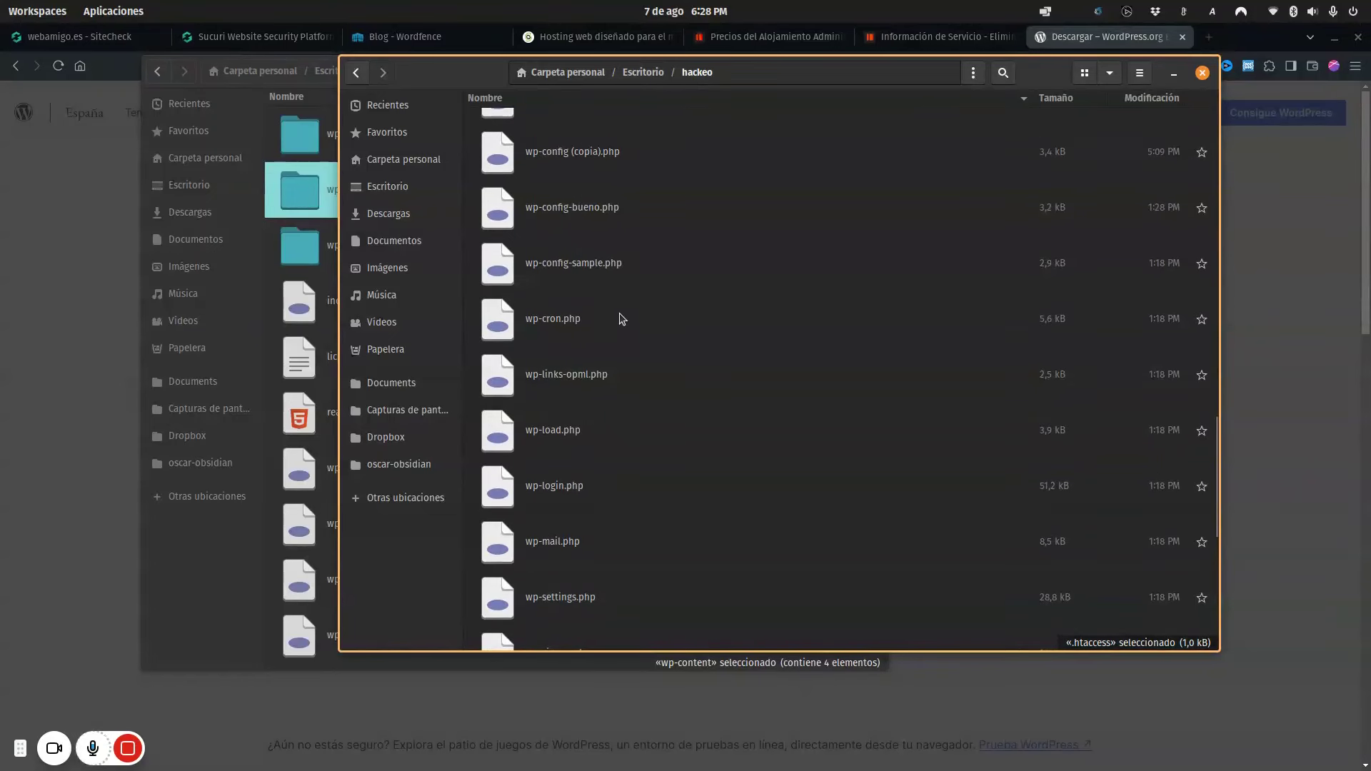
scroll(635, 235, "up", 1)
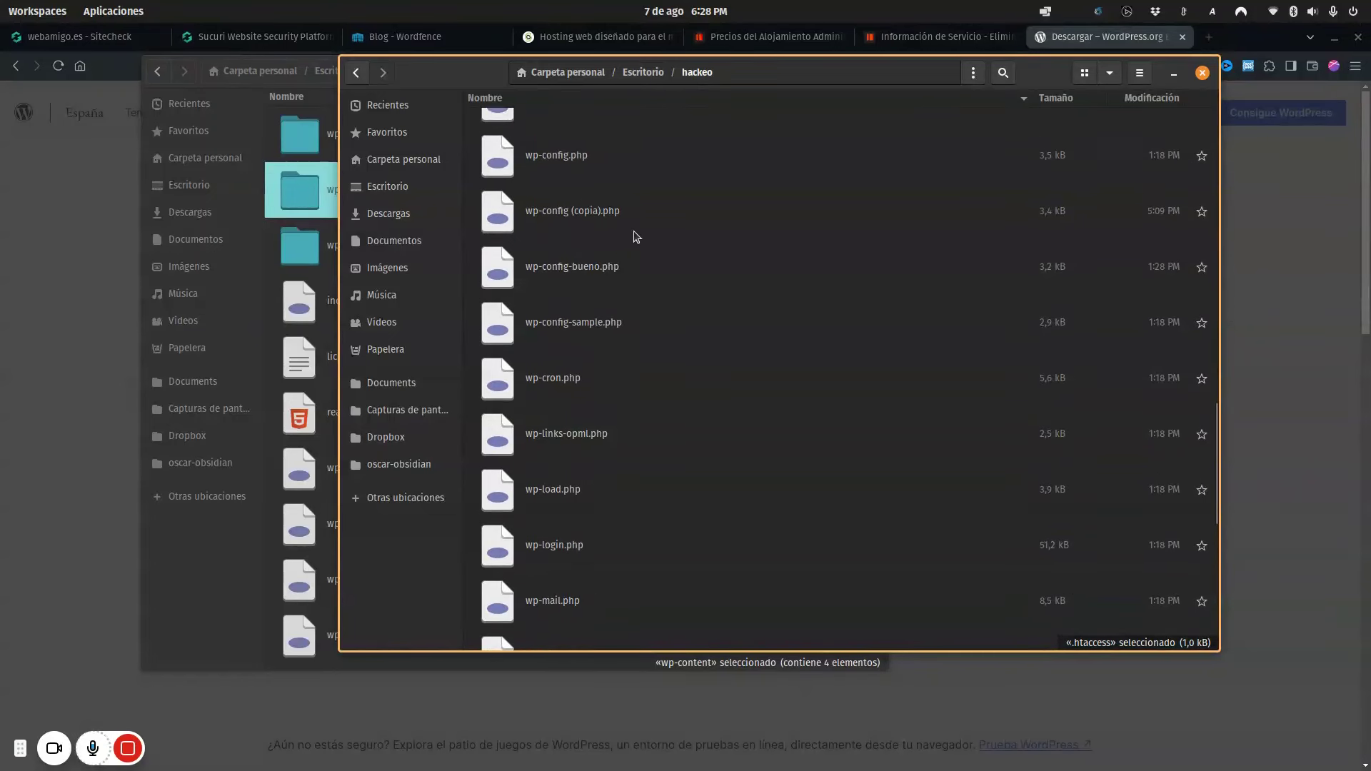
double_click(591, 213)
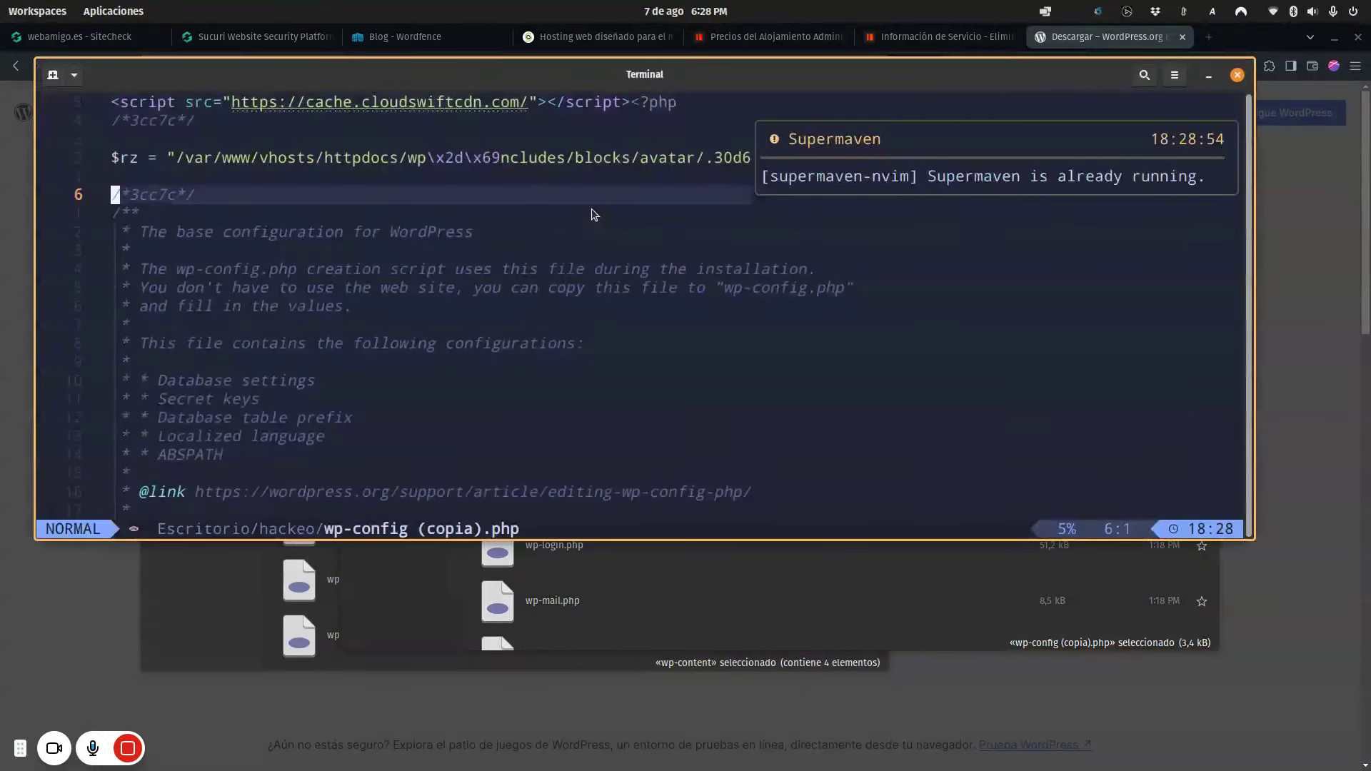
scroll(350, 308, "down", 7)
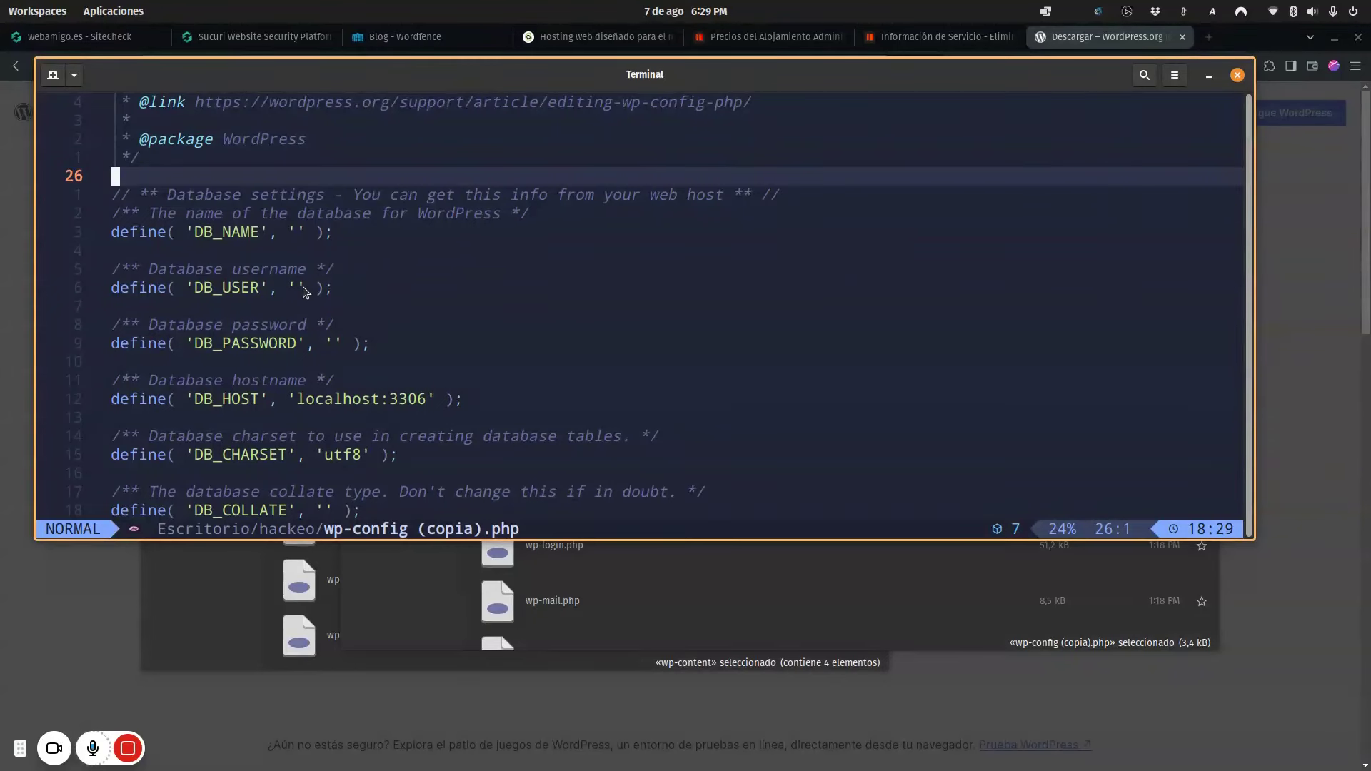
left_click_drag(423, 344, 92, 238)
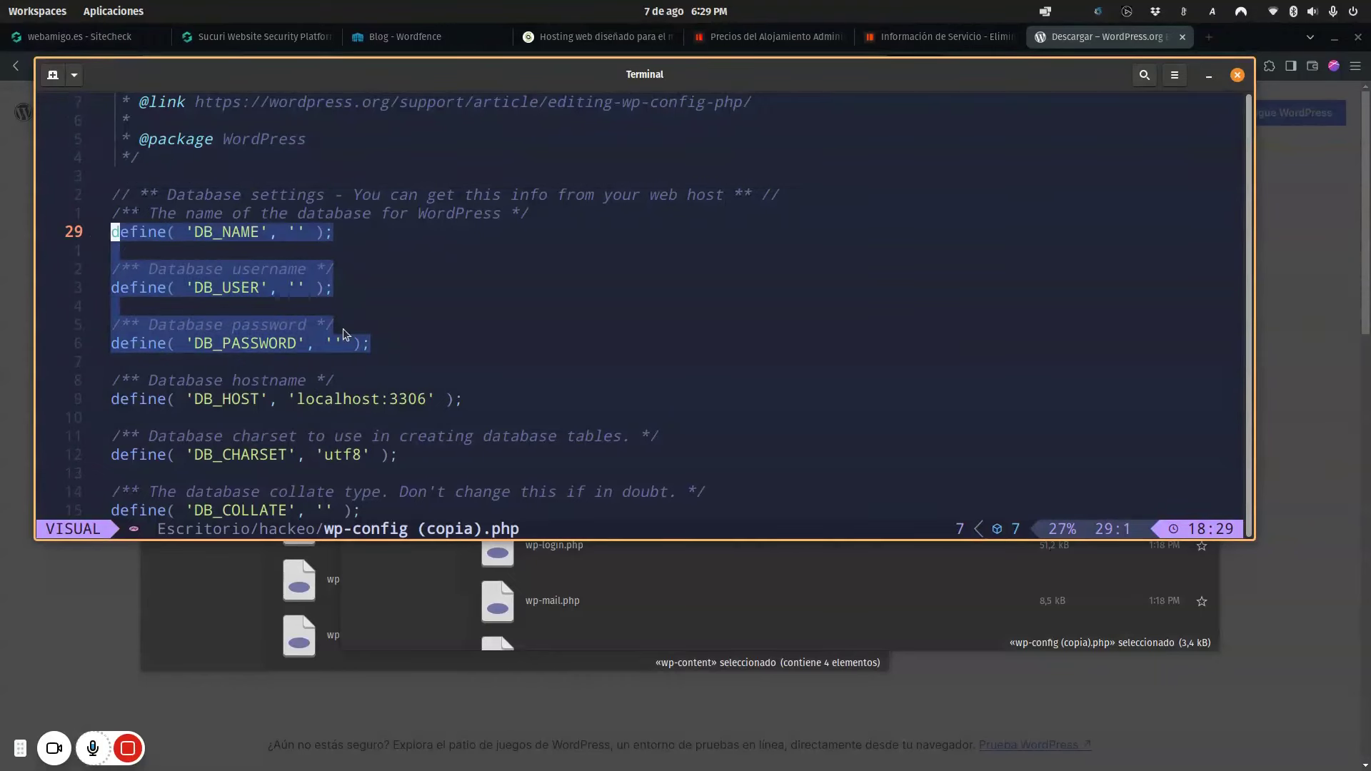
scroll(371, 330, "up", 7)
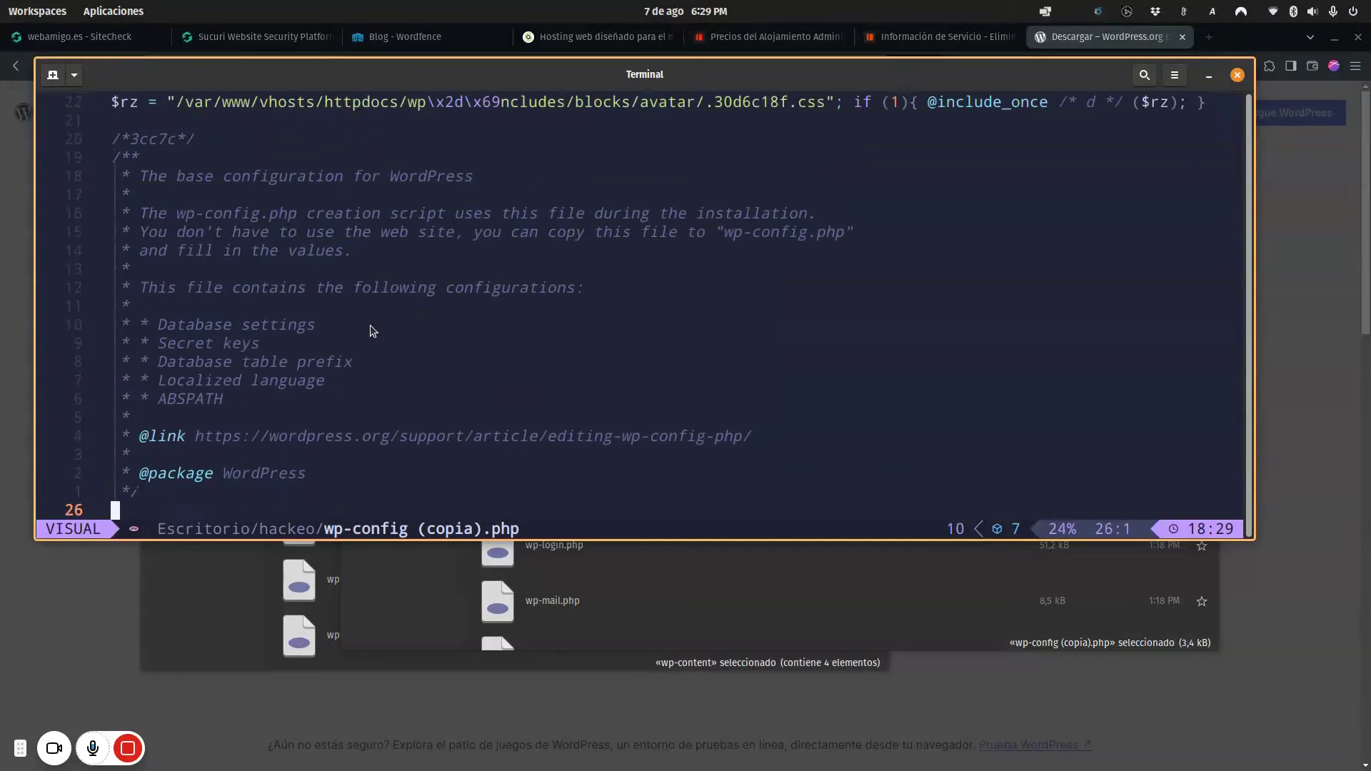
left_click_drag(212, 197, 92, 89)
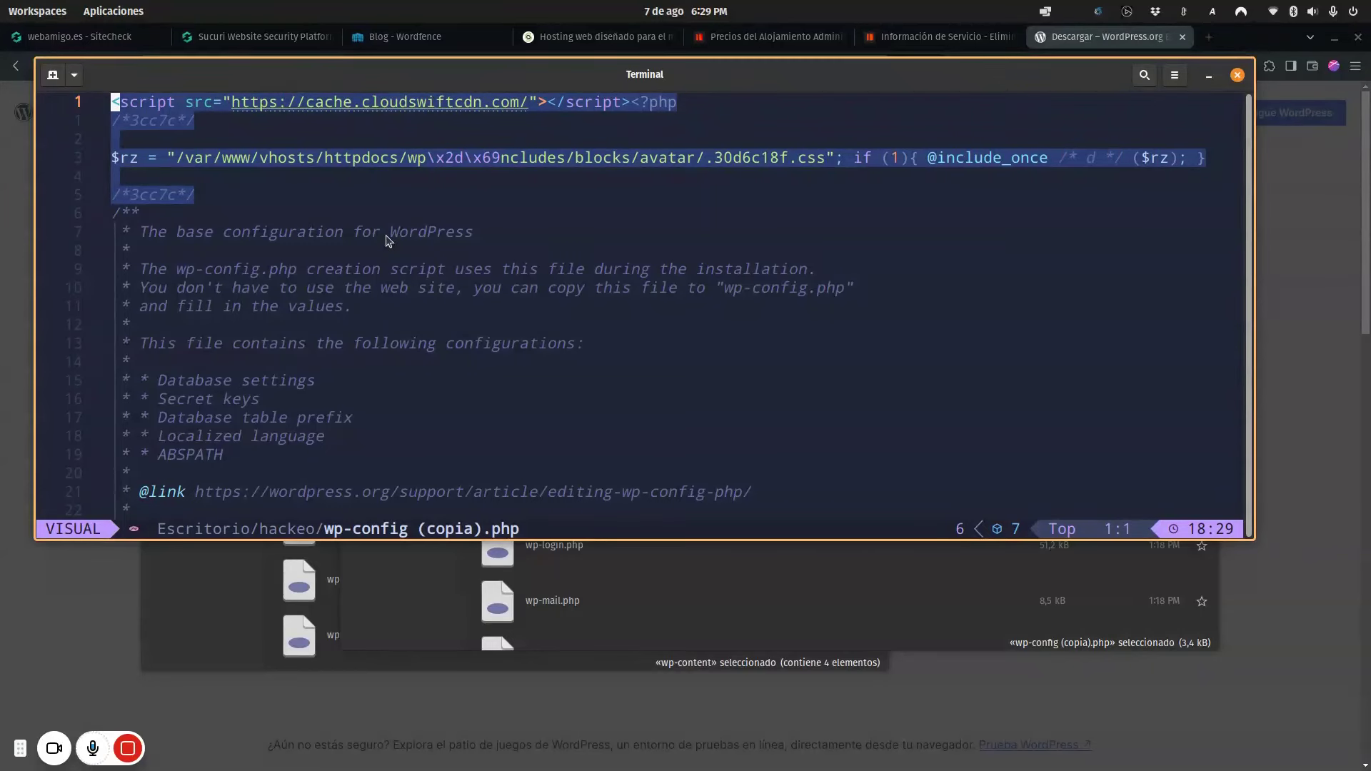
left_click(1211, 76)
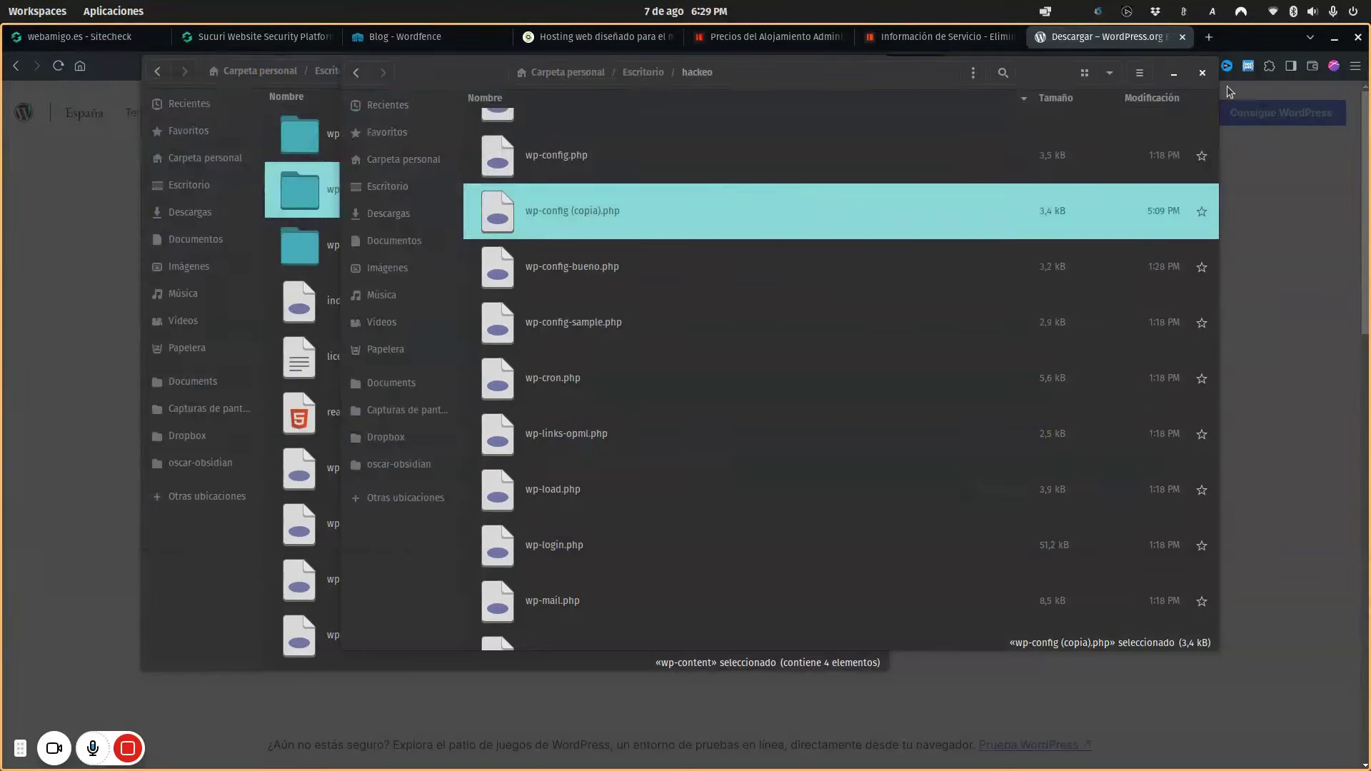
Step: Compare the configuration files listed in the clean wordpress folder with those in hackeo, checking for wp-config.php and wp-config-sample.php
key("alt+Tab")
key("Tab")
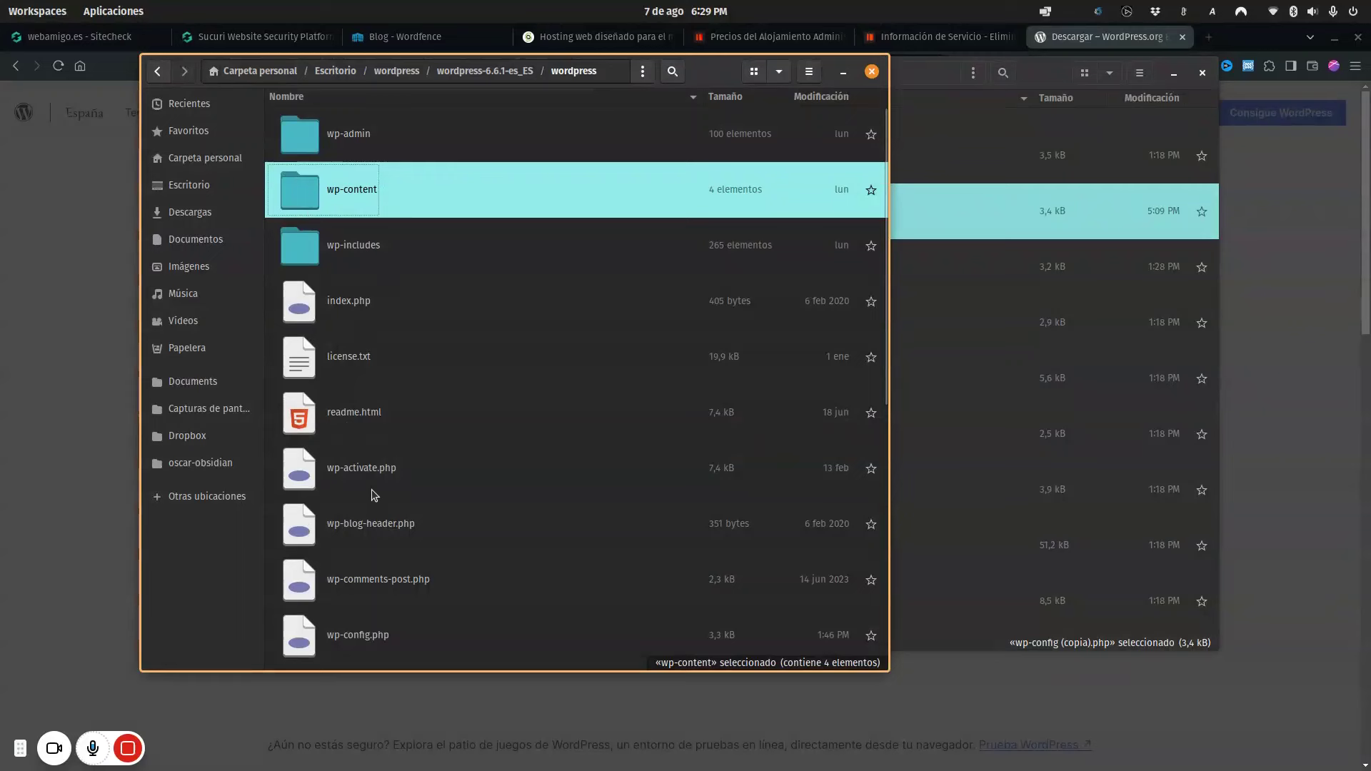
scroll(371, 493, "down", 2)
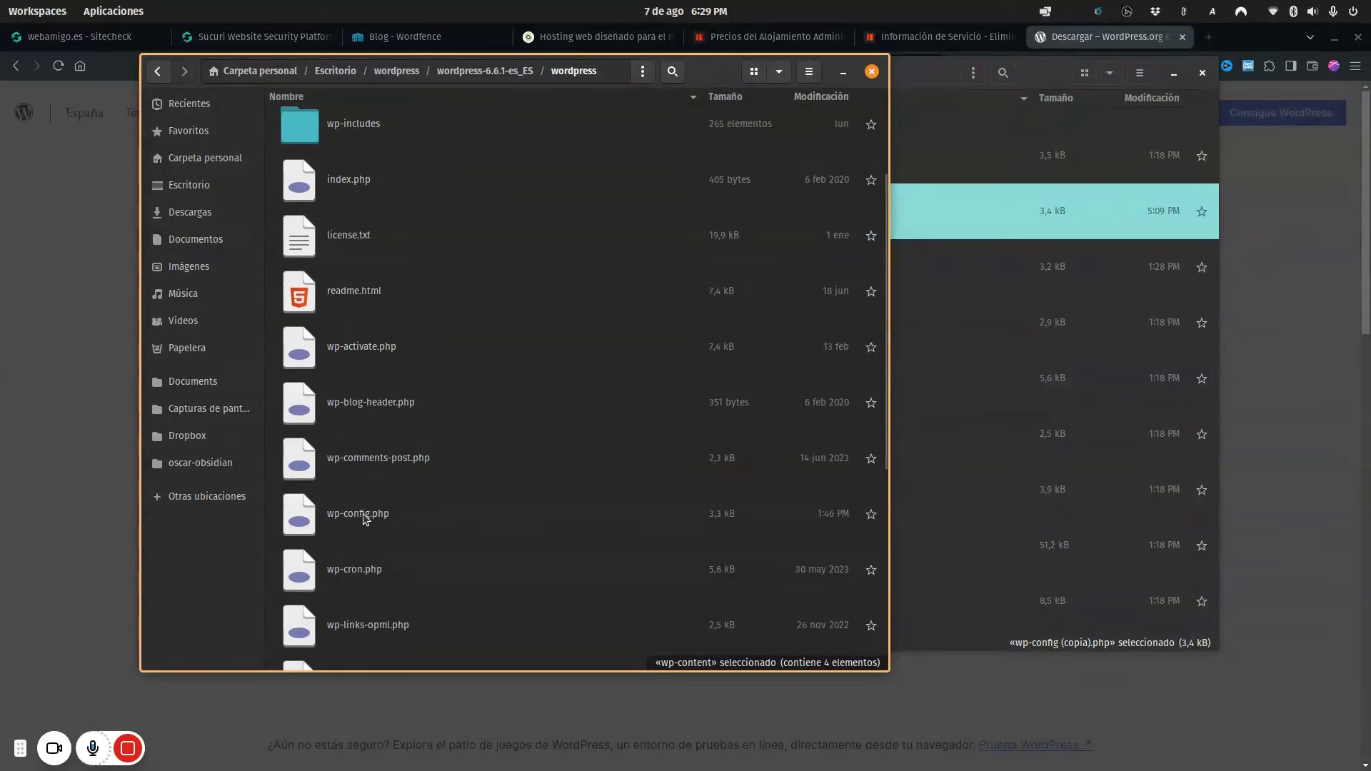
left_click(1000, 423)
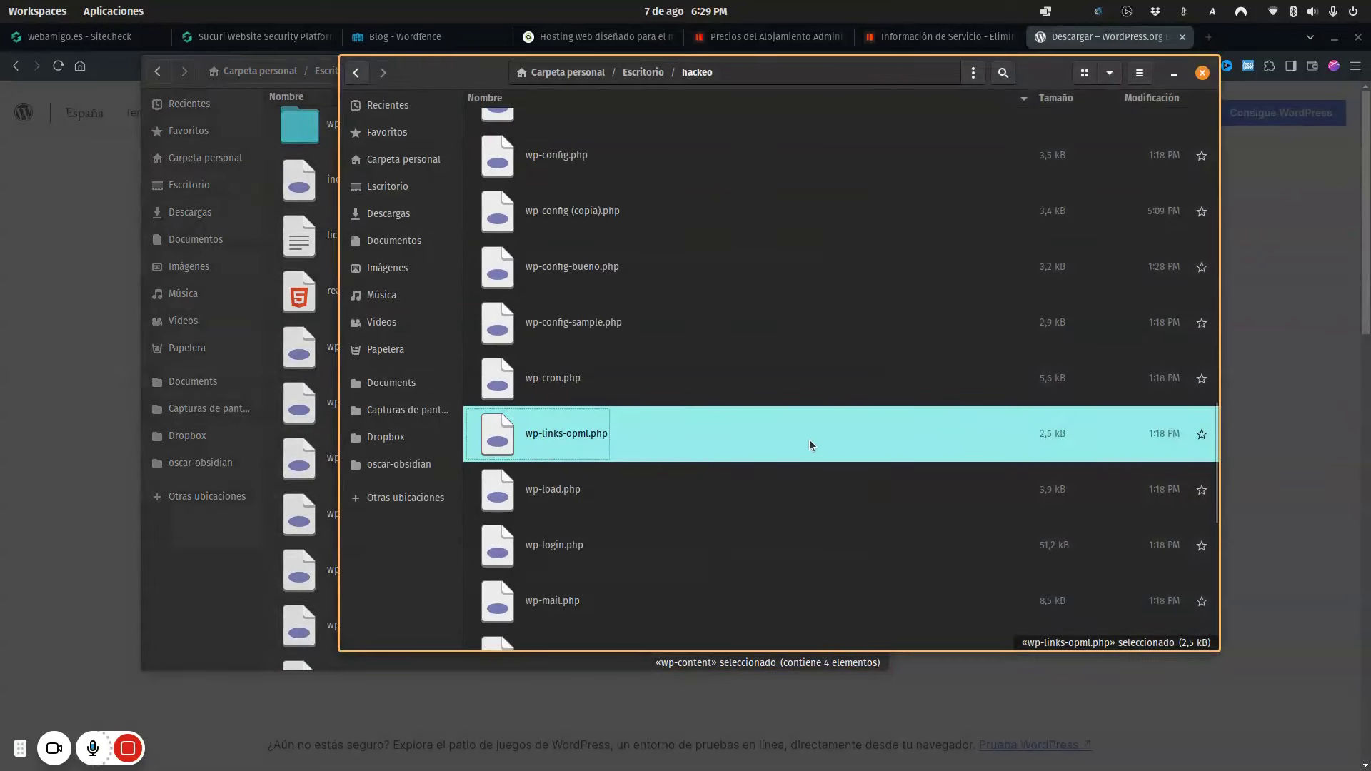
left_click(584, 326)
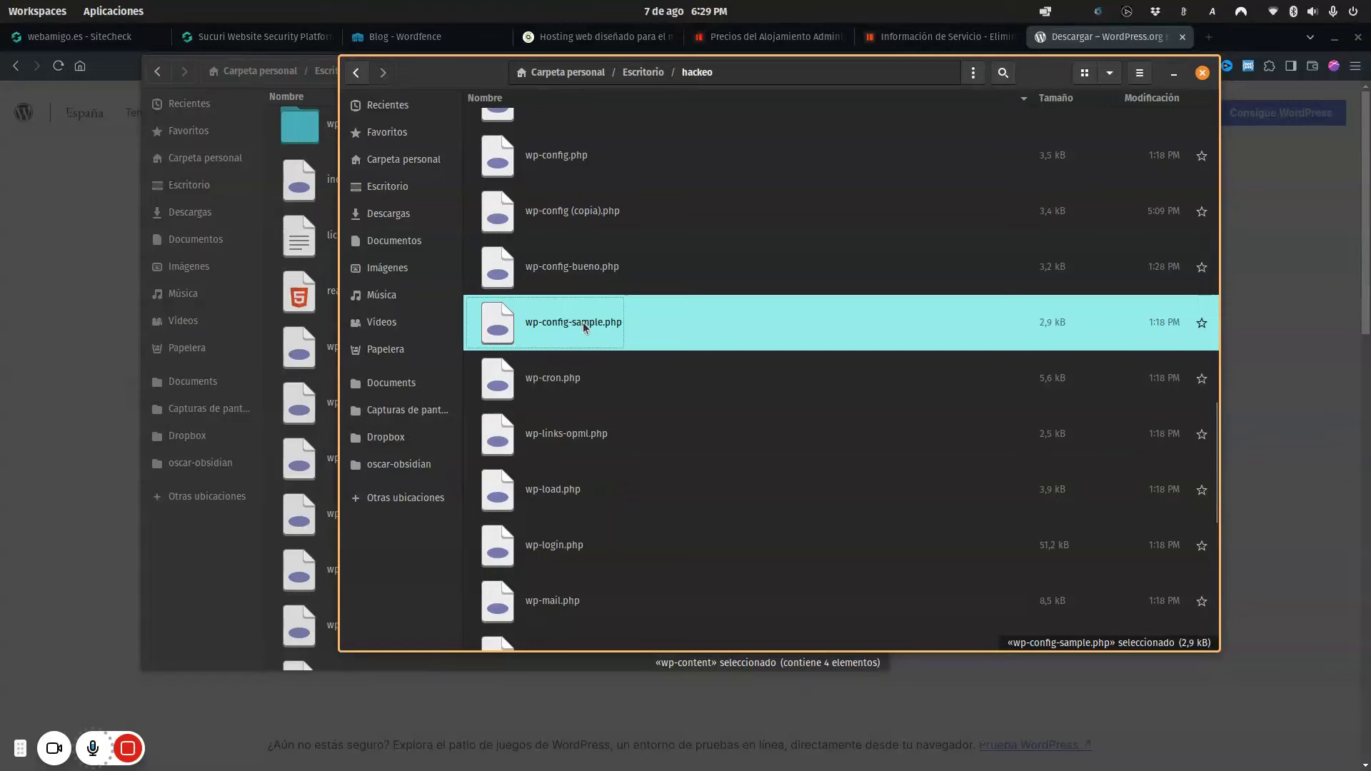
left_click(323, 408)
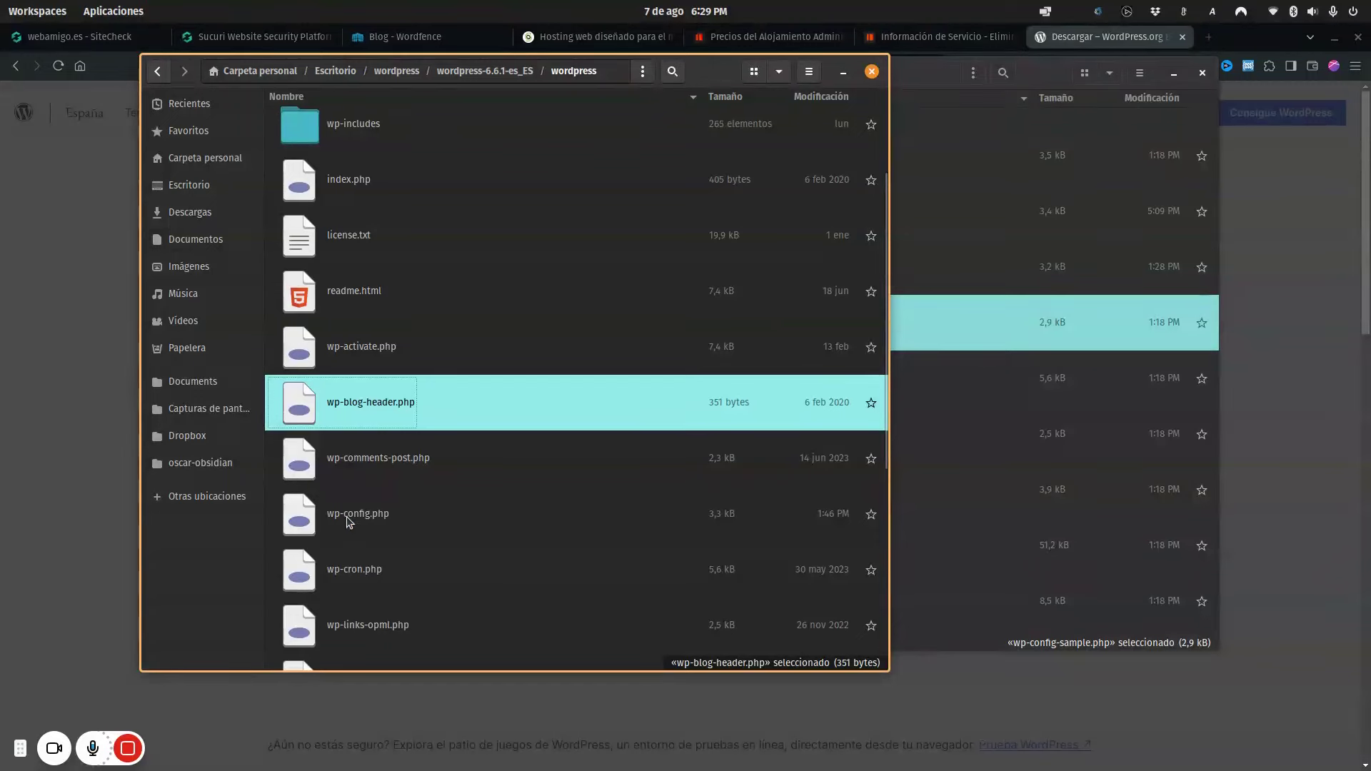
left_click(1044, 379)
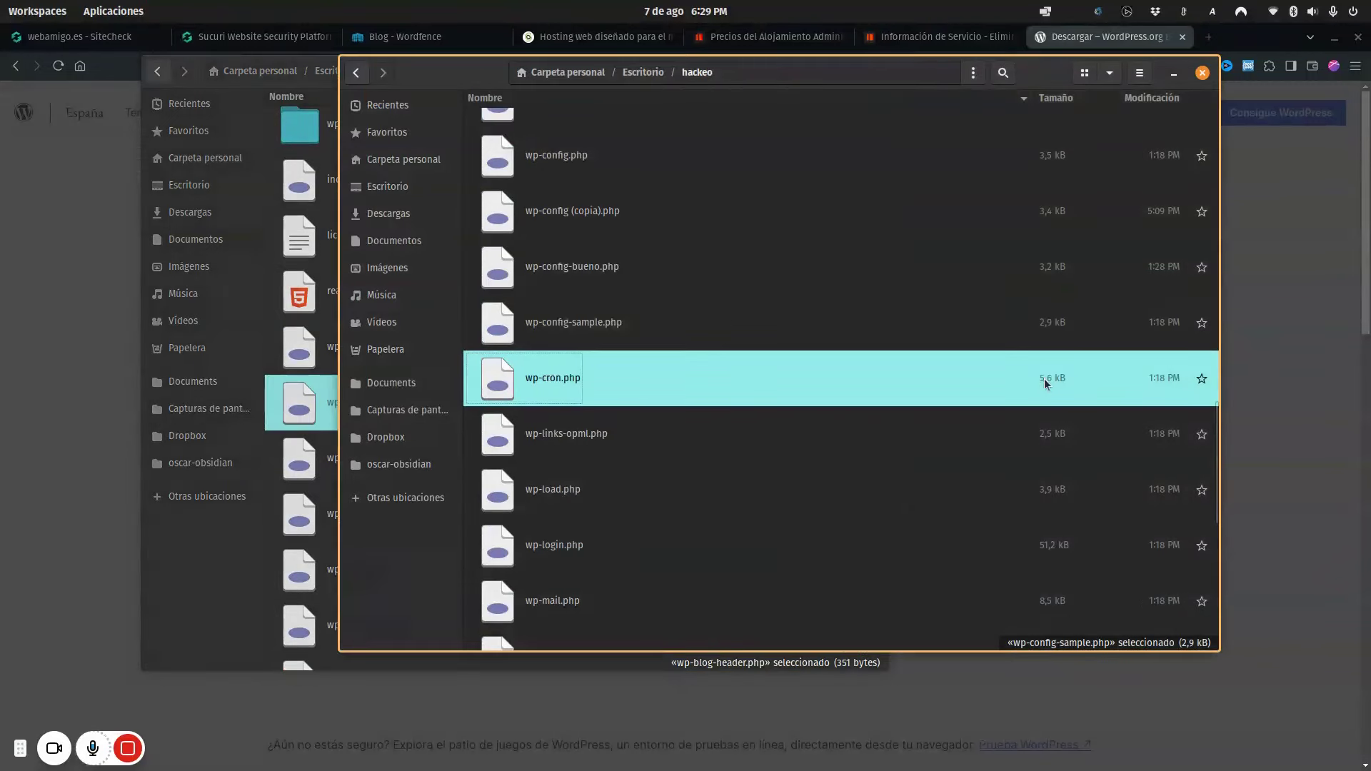
Step: Open wp-config-sample.php from the hackeo folder, highlight the database name and username placeholders, and close the file
double_click(575, 328)
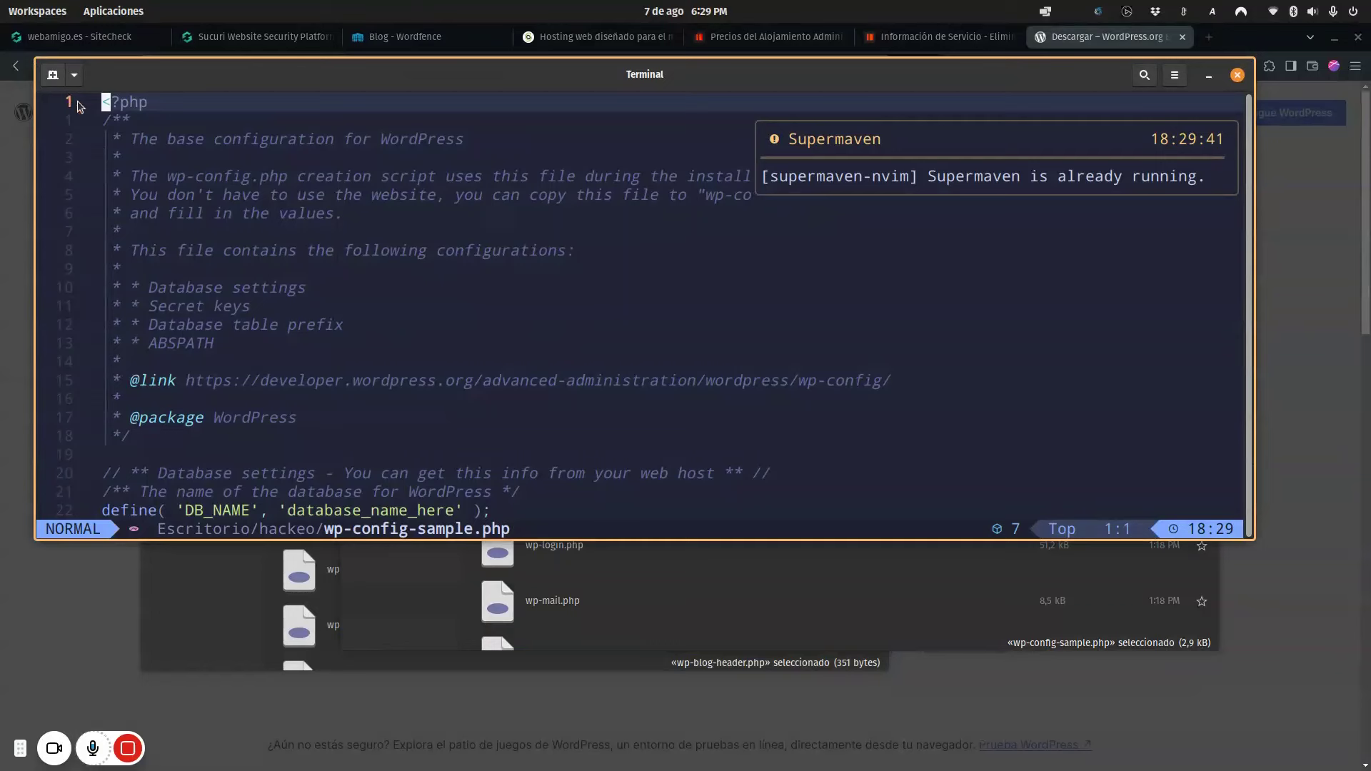
scroll(230, 335, "down", 4)
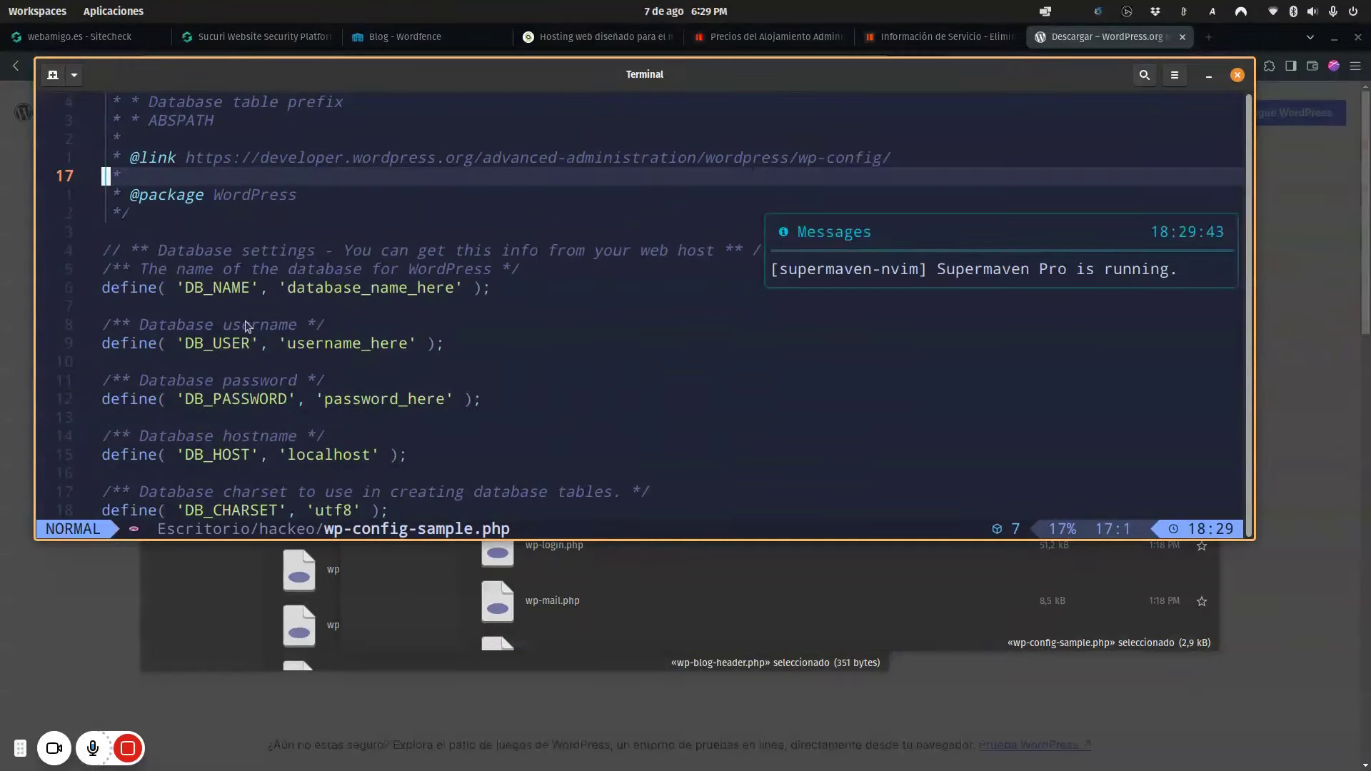
left_click_drag(288, 291, 450, 293)
left_click_drag(282, 344, 404, 346)
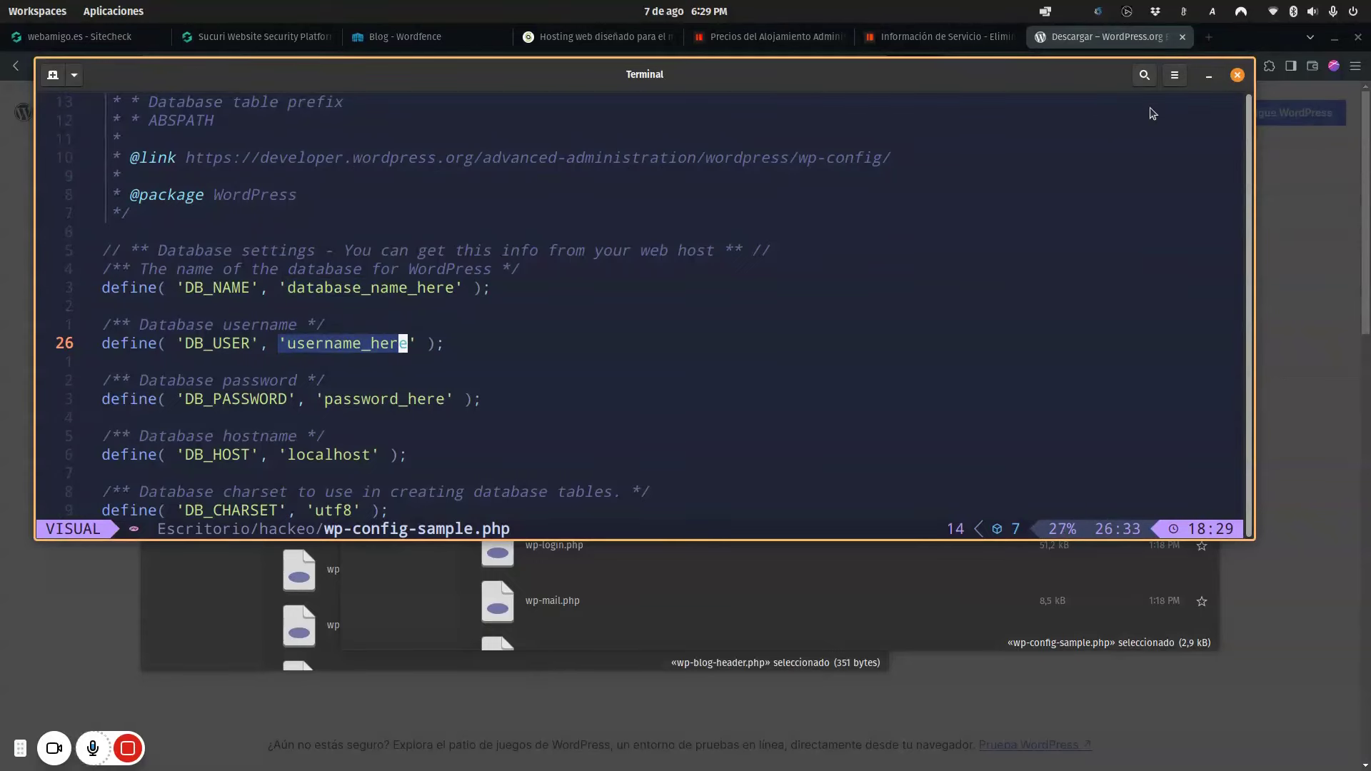
left_click(1238, 75)
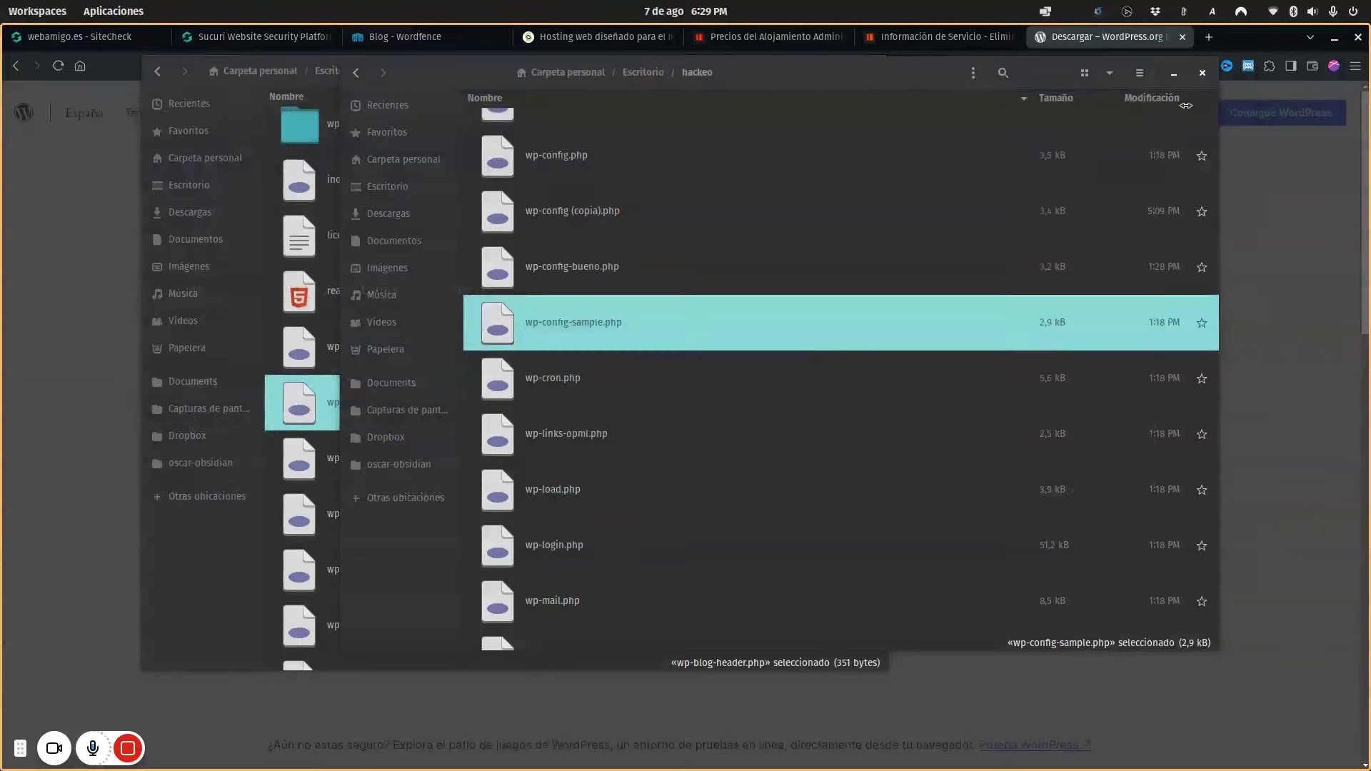
Step: Reopen wp-config (copia).php from the hackeo folder, review its database definitions, and close the file
left_click(599, 347)
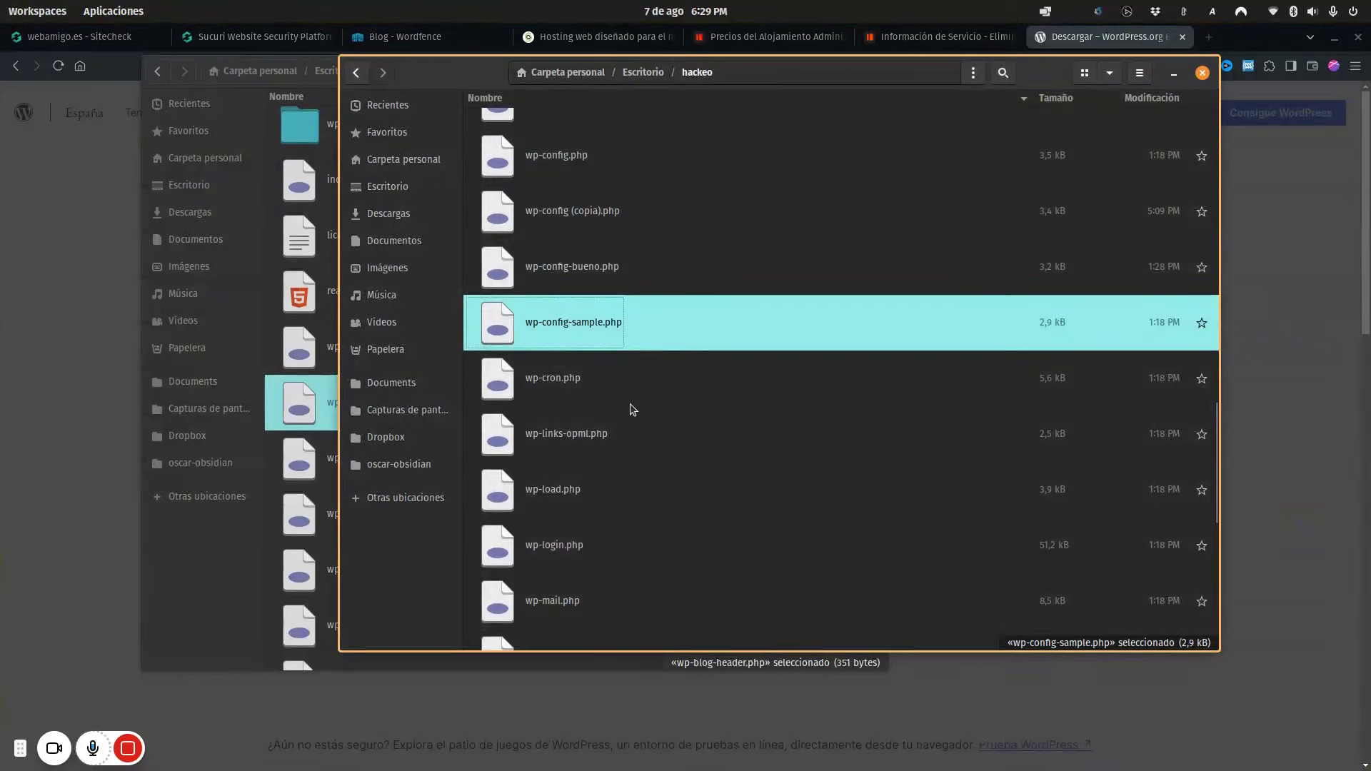
left_click(586, 218)
double_click(586, 218)
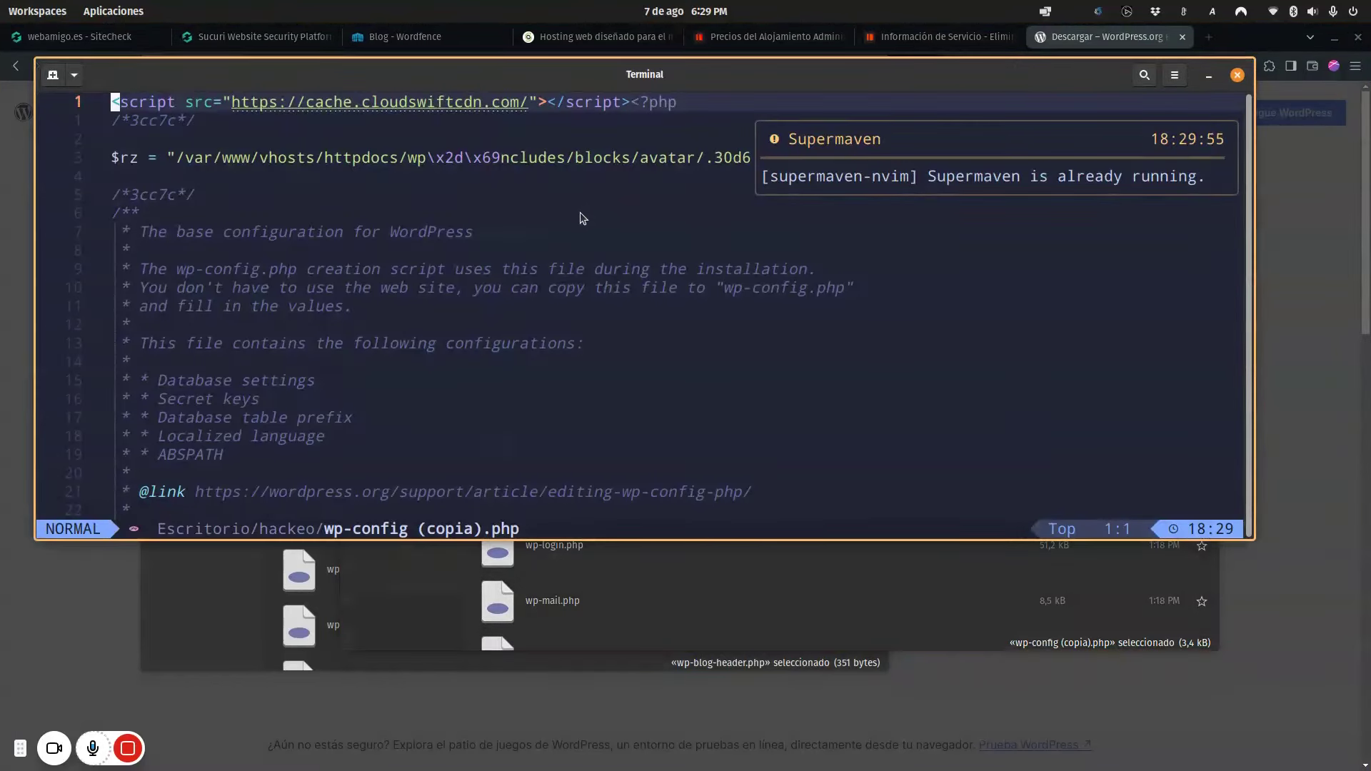
scroll(424, 385, "down", 7)
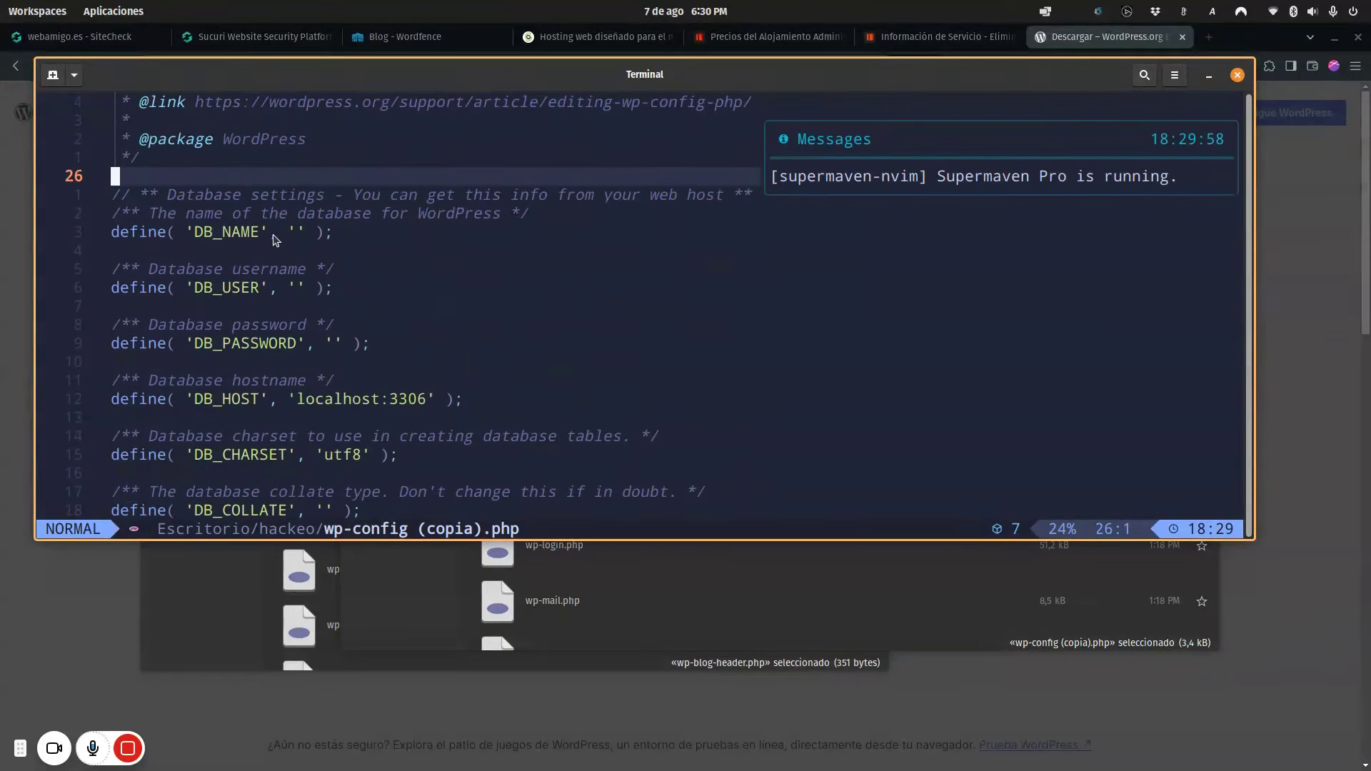
left_click(1238, 76)
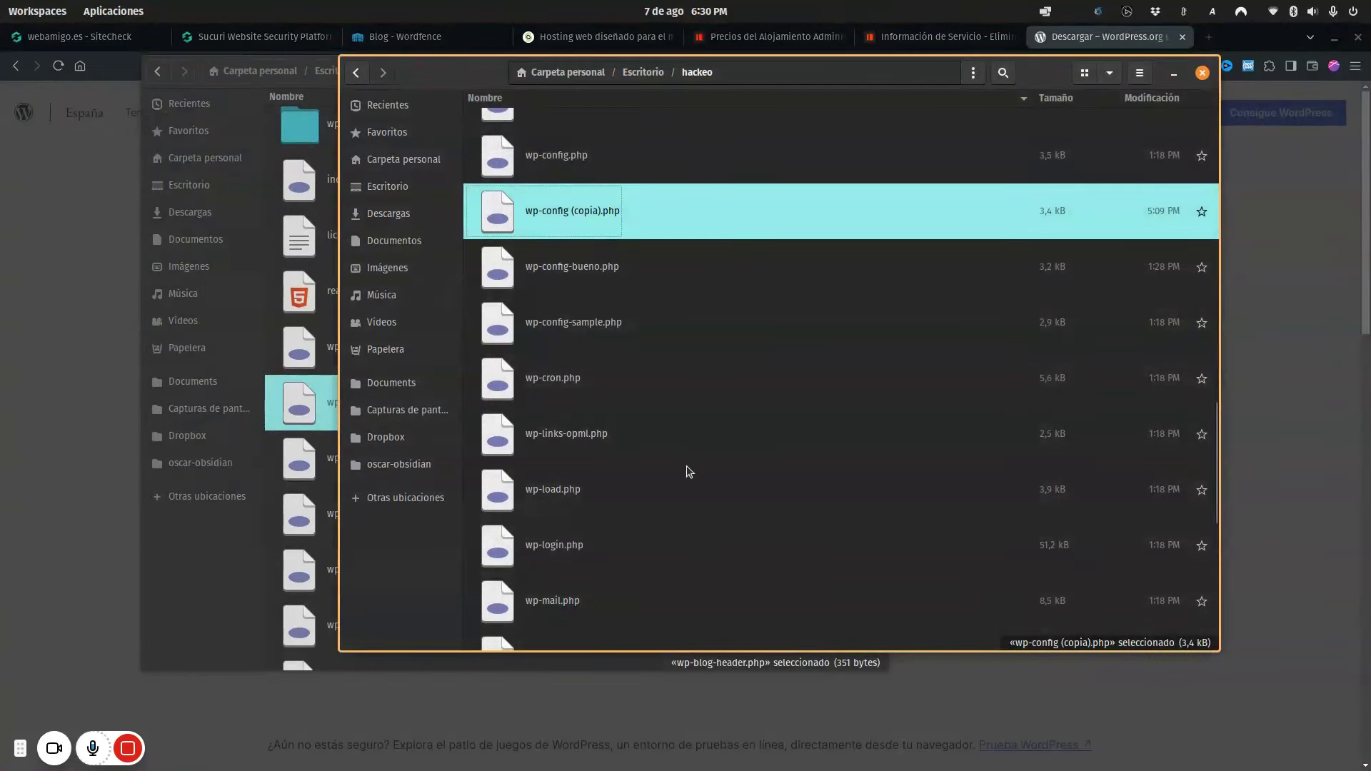
Step: Switch to the clean wordpress folder and select wp-content and wp-config.php in turn to point out the items to keep
scroll(689, 474, "up", 5)
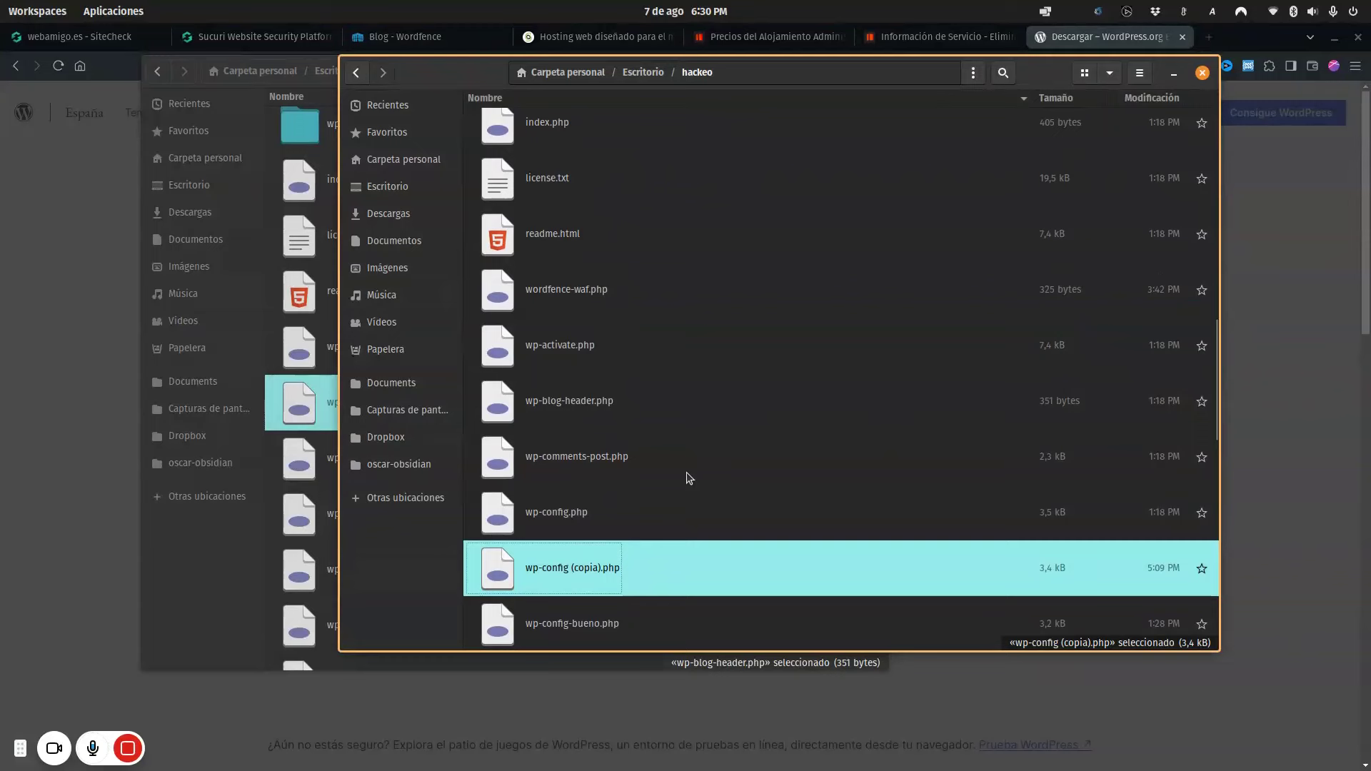
left_click(271, 164)
scroll(362, 231, "up", 2)
left_click(363, 190)
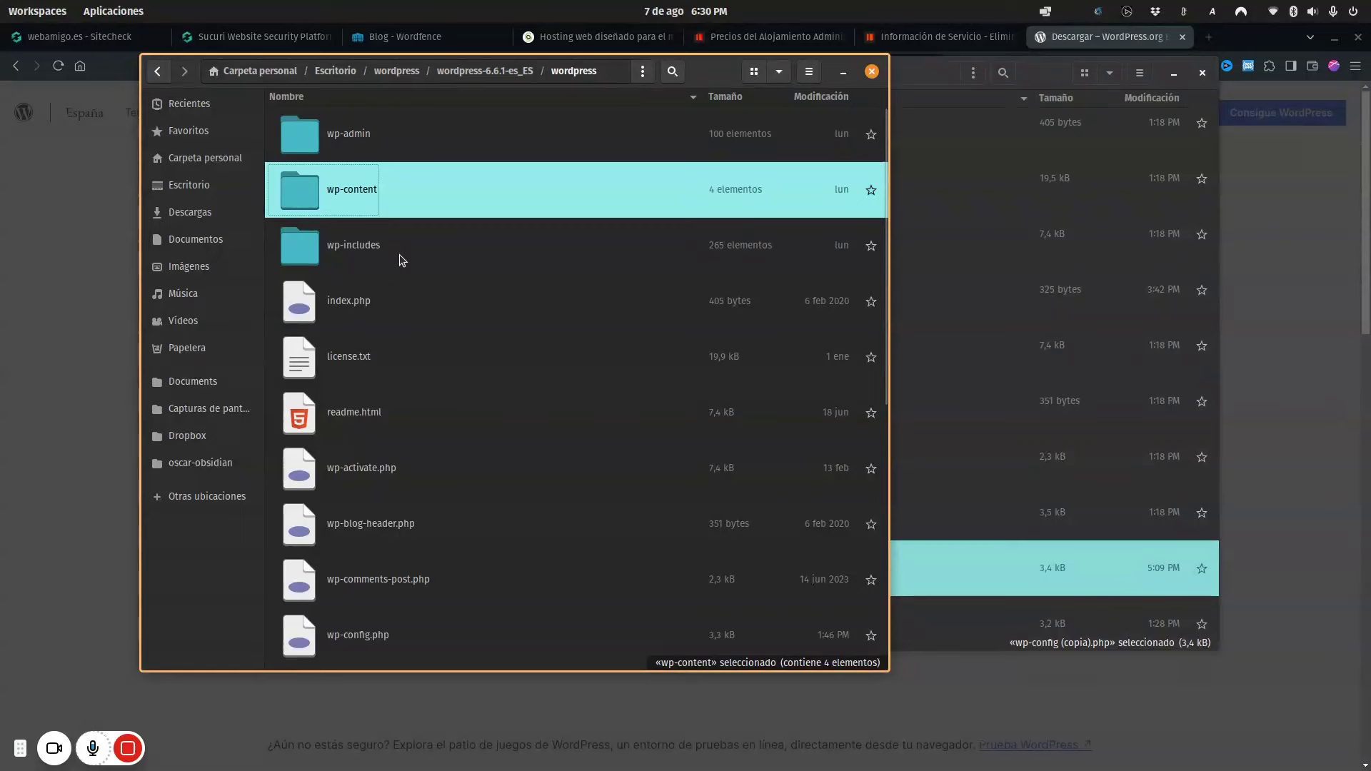
scroll(403, 260, "down", 2)
left_click(349, 516)
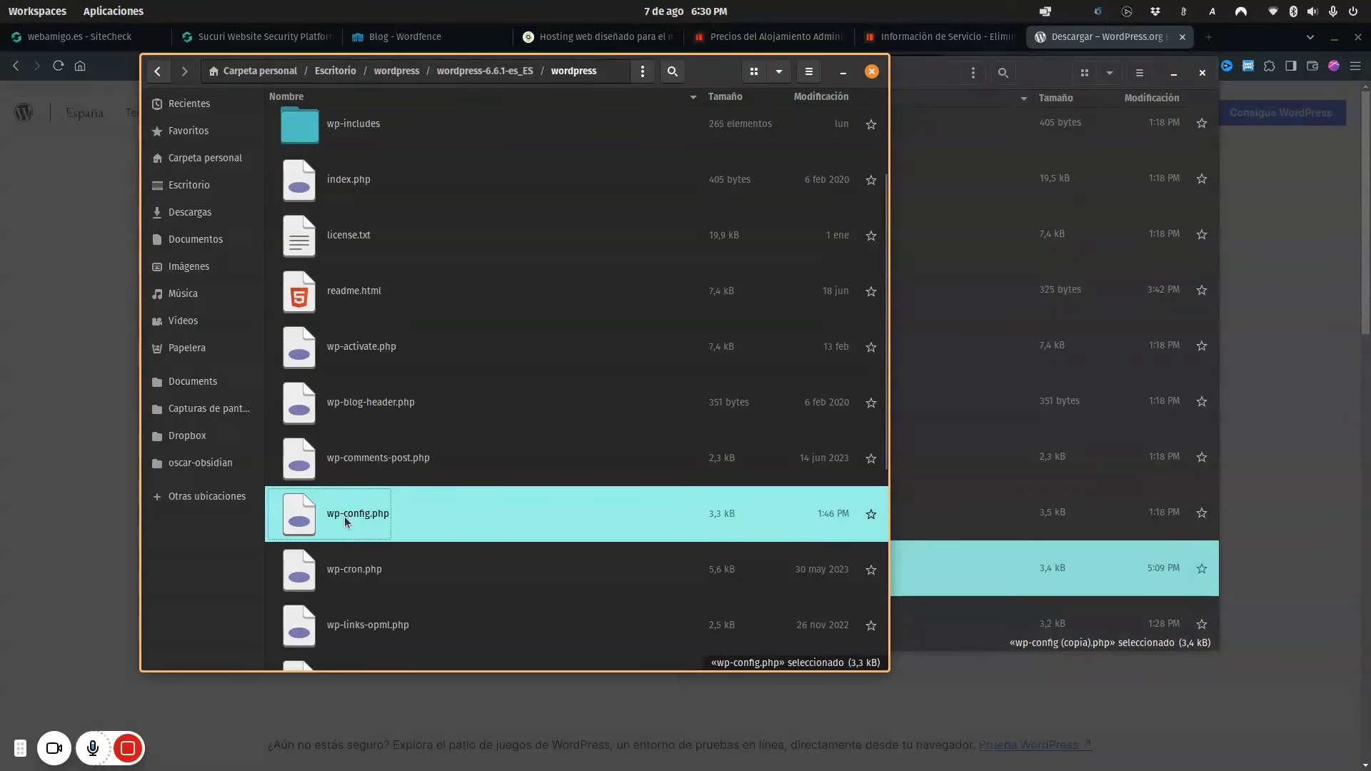
Step: Open wp-config.php from the hackeo folder, review its database settings and the injected code at its beginning, and close it
left_click(1018, 515)
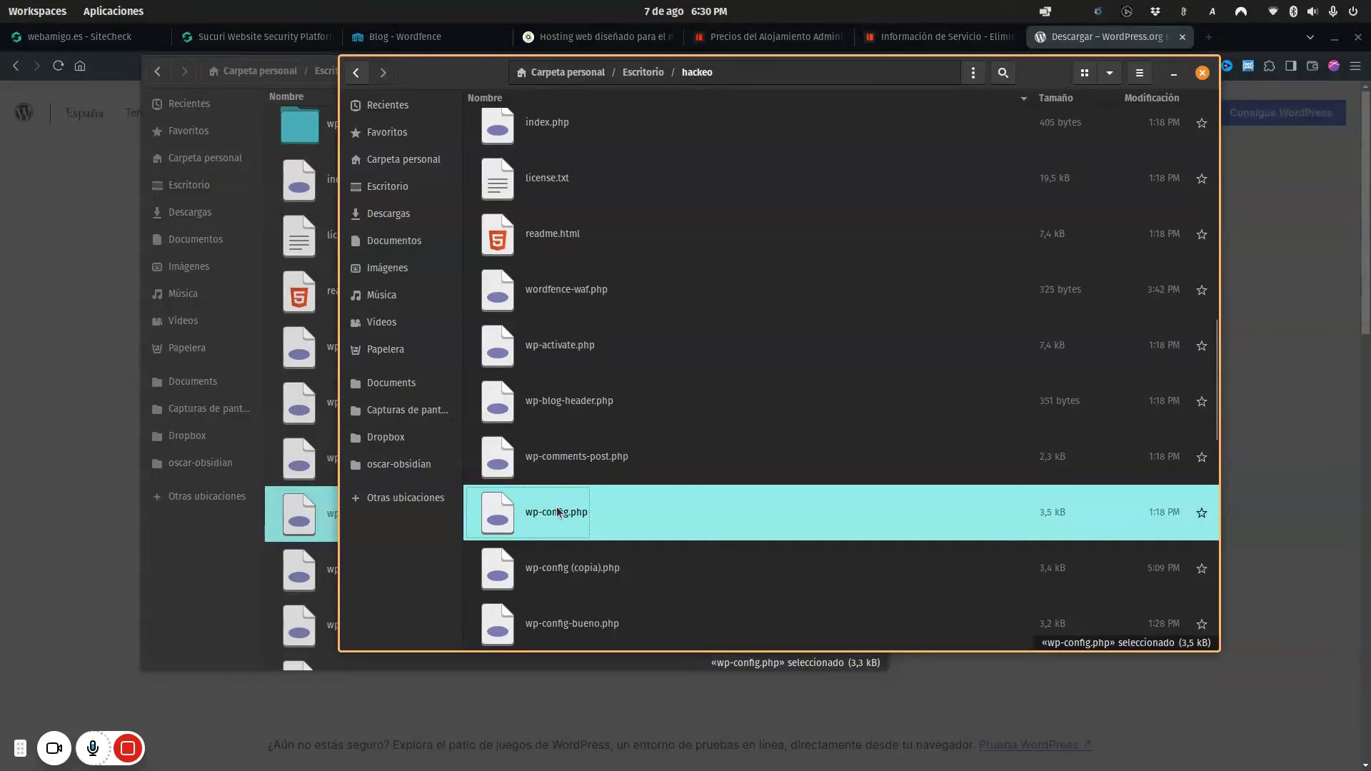
double_click(570, 518)
scroll(340, 468, "down", 6)
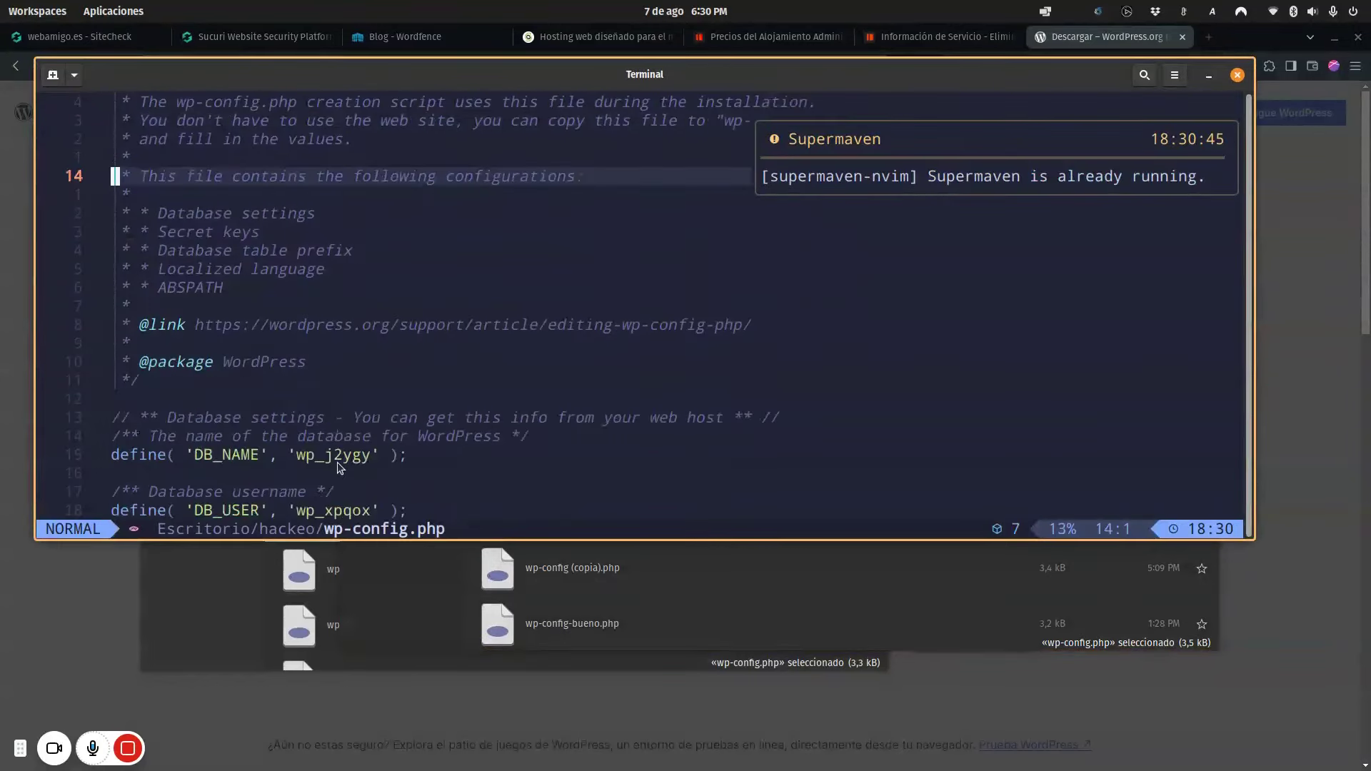
scroll(340, 468, "down", 1)
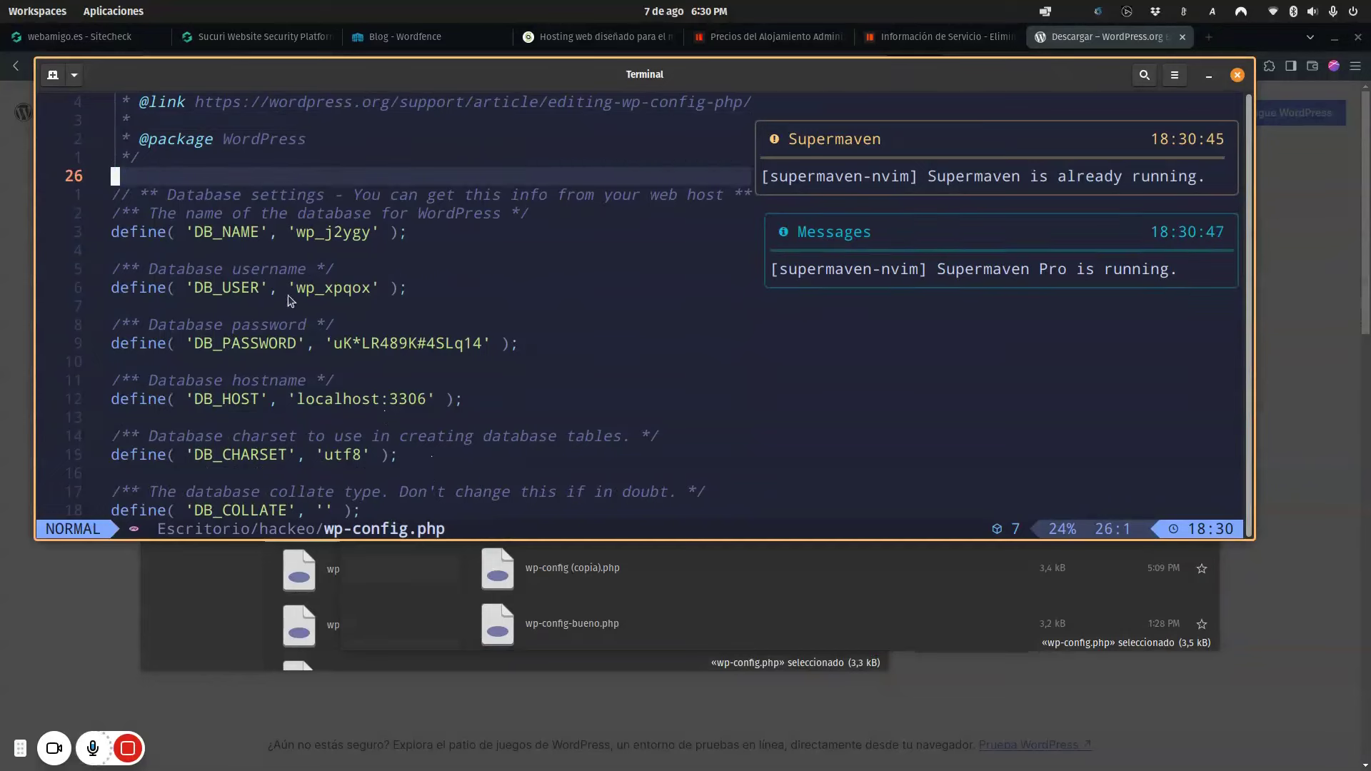
left_click_drag(114, 176, 423, 504)
scroll(405, 455, "up", 7)
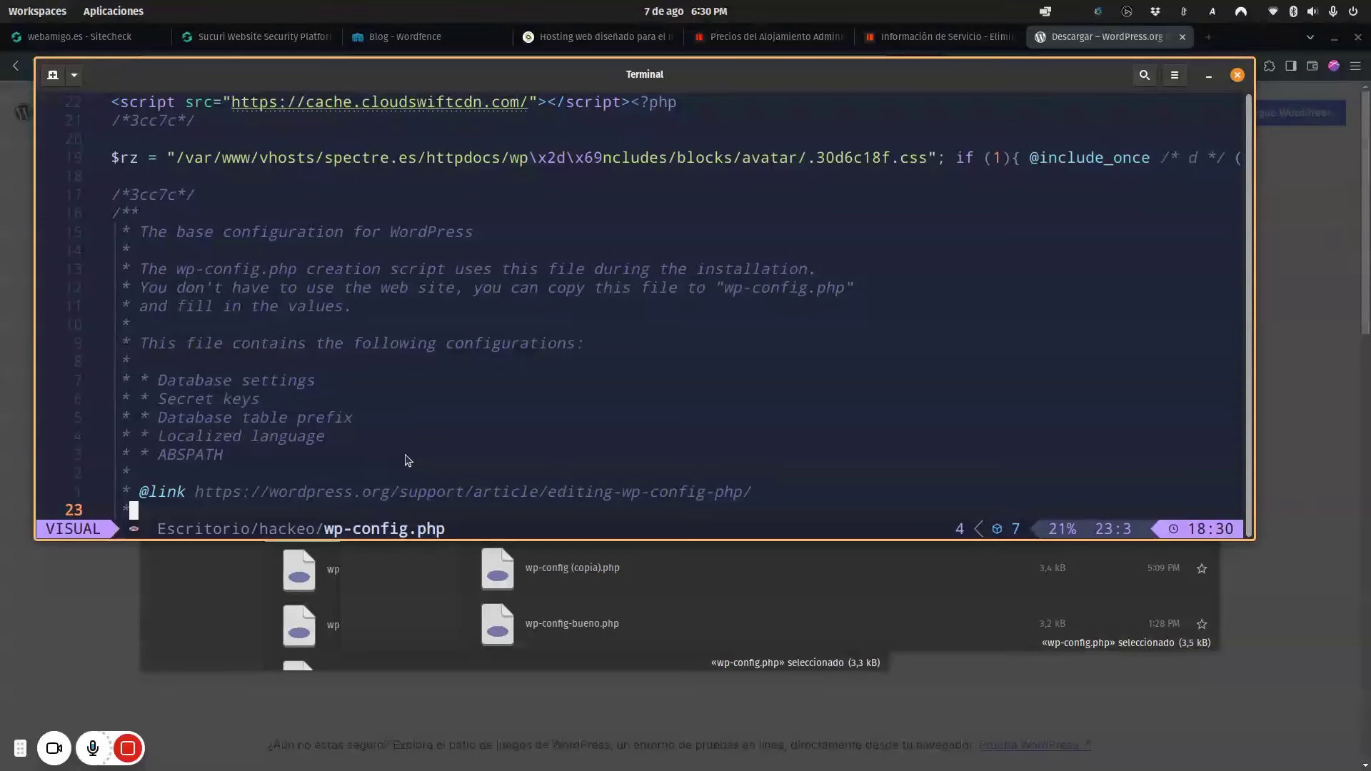
left_click(1238, 75)
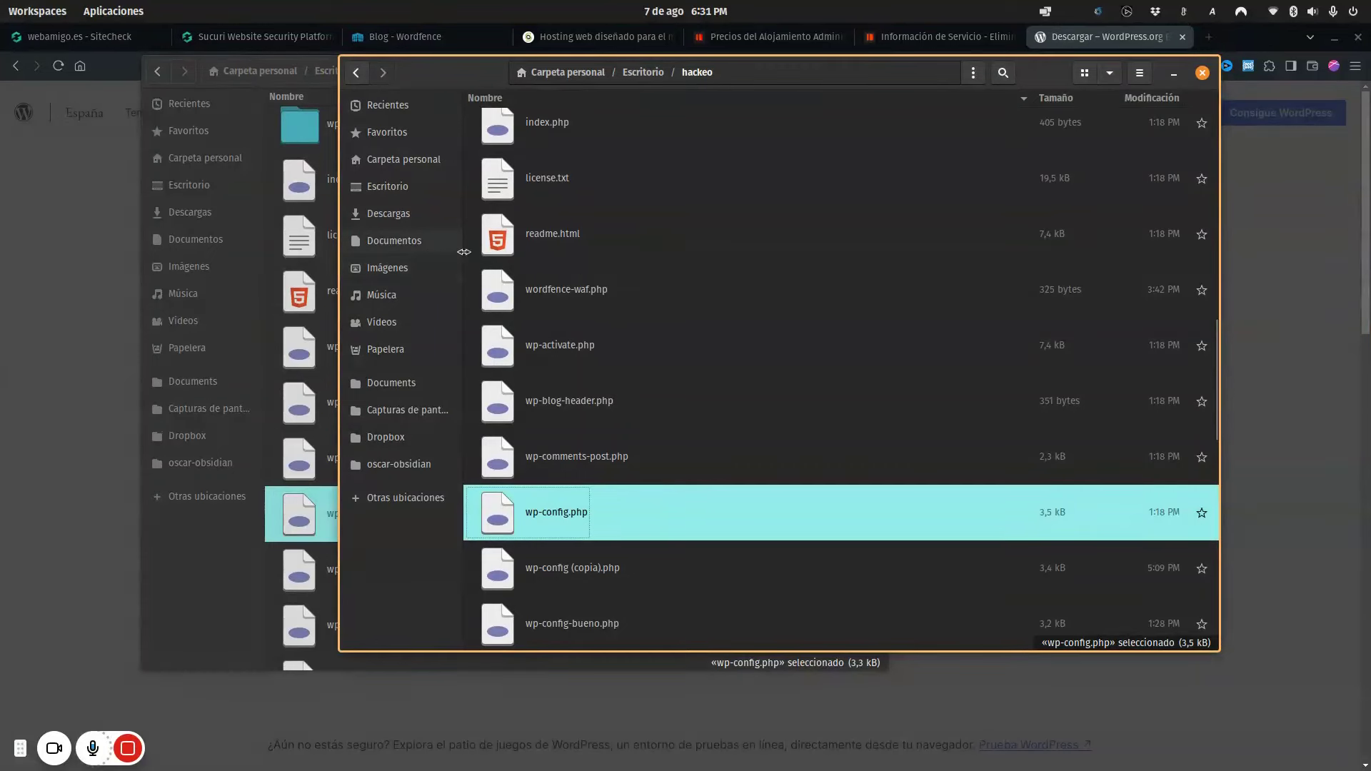
Step: Open wp-content in the clean wordpress folder to view its contents, and switch back to the subfolders listed in hackeo
scroll(314, 269, "up", 2)
left_click(317, 182)
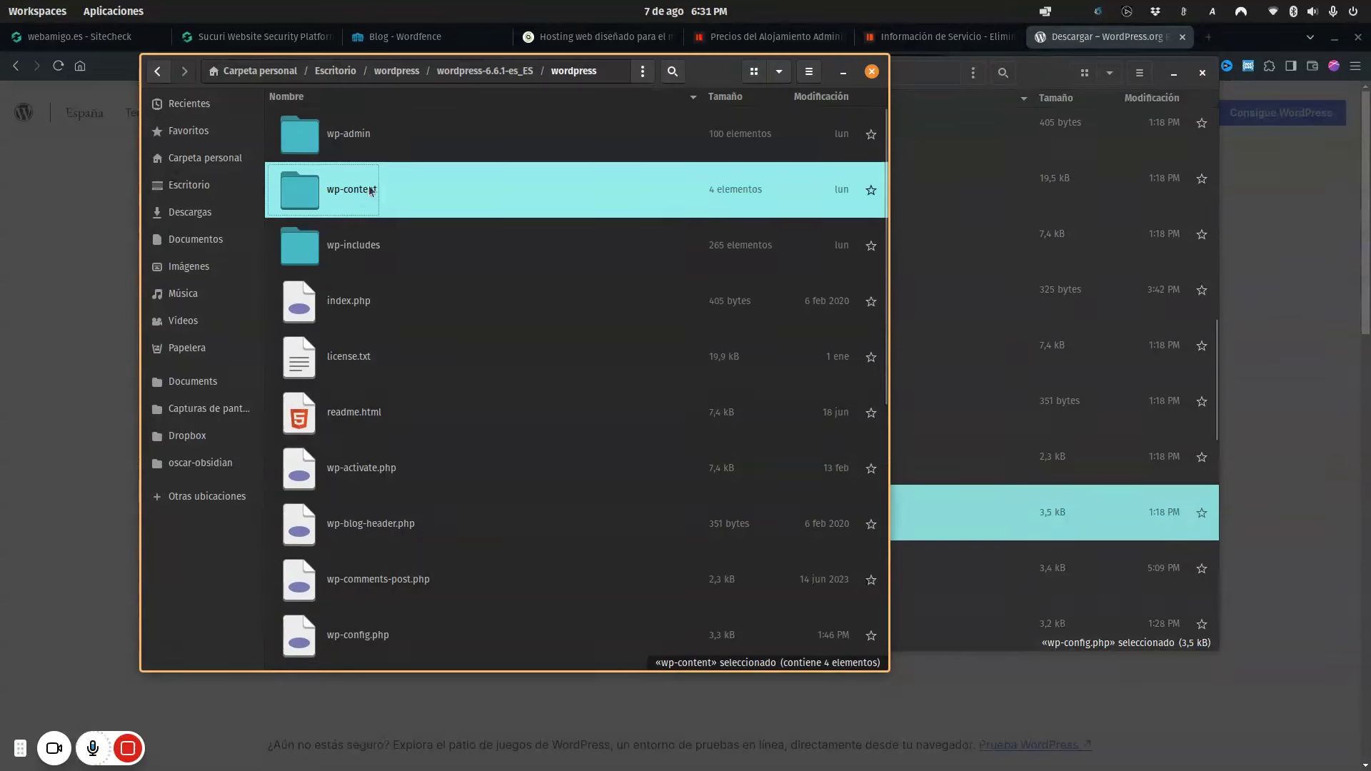
double_click(353, 191)
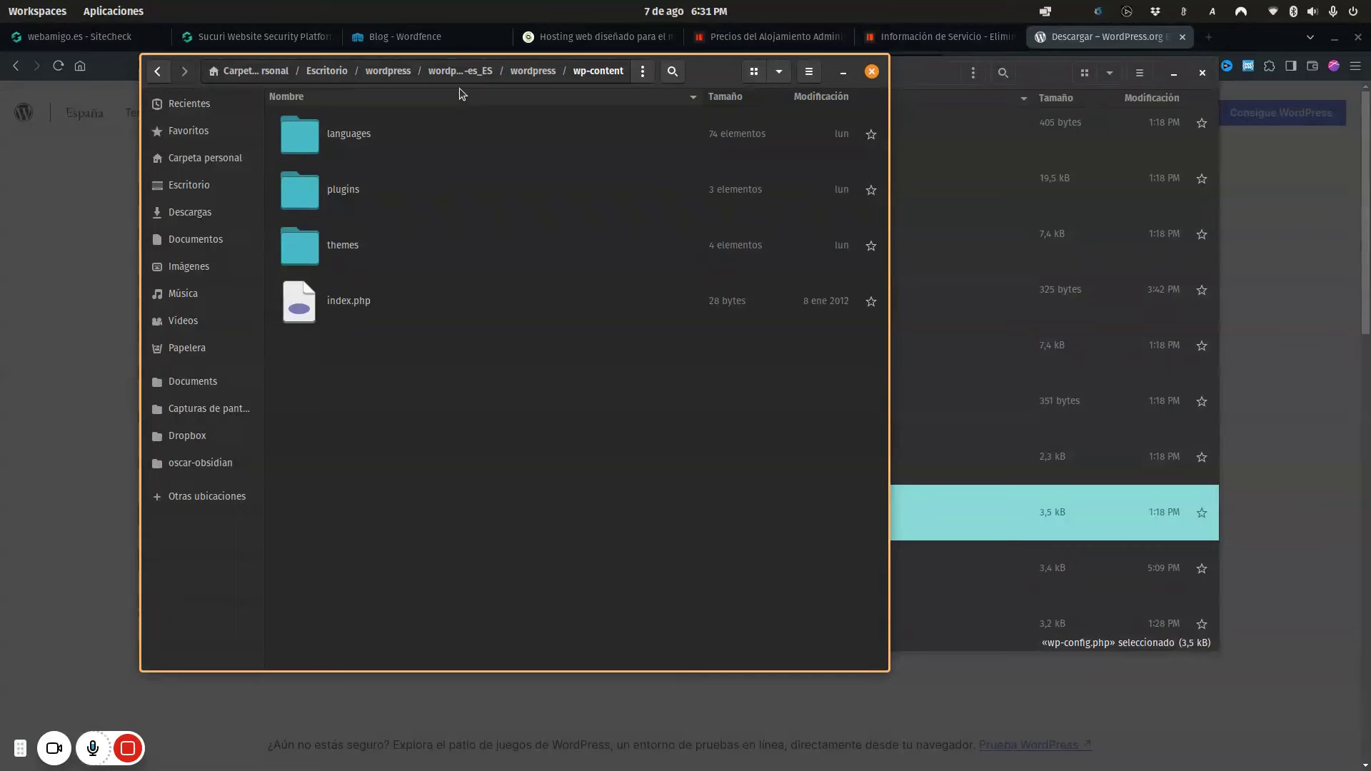
left_click(996, 250)
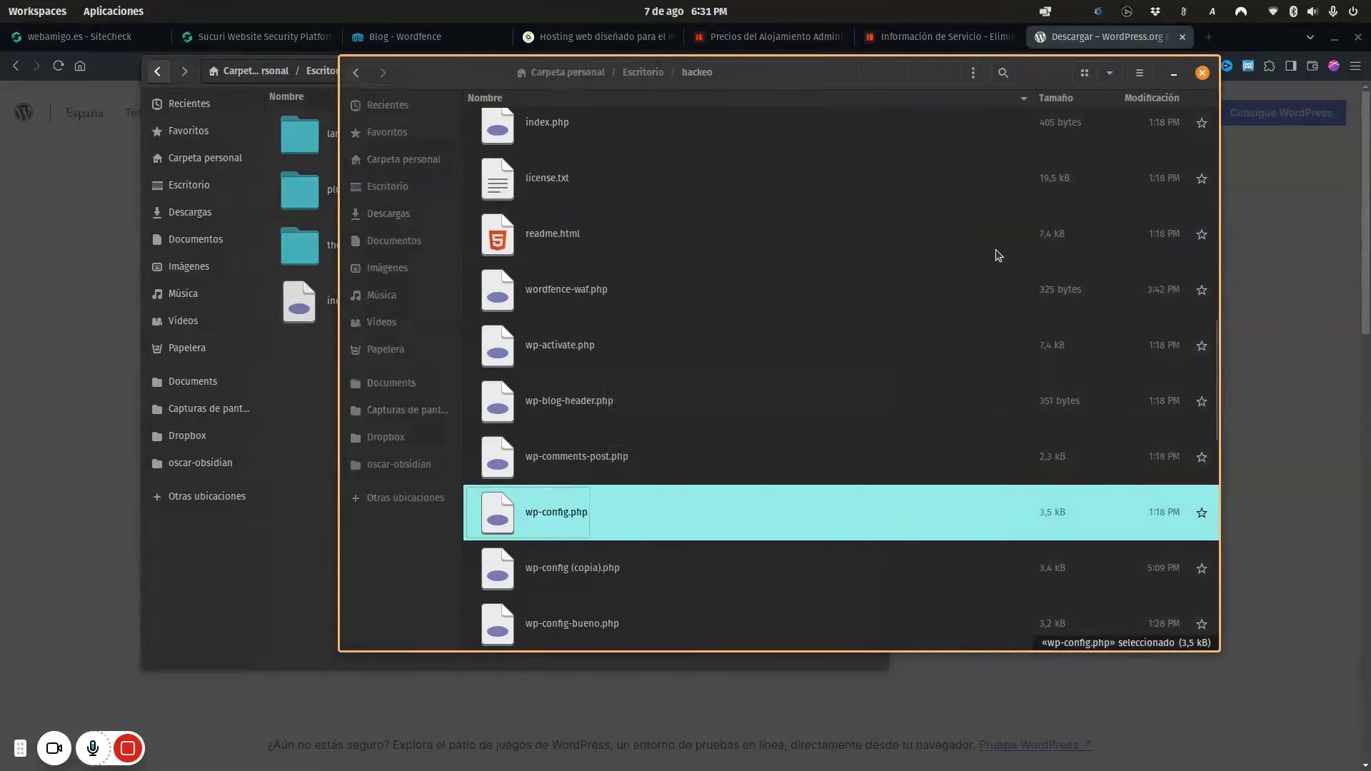
scroll(652, 179, "up", 10)
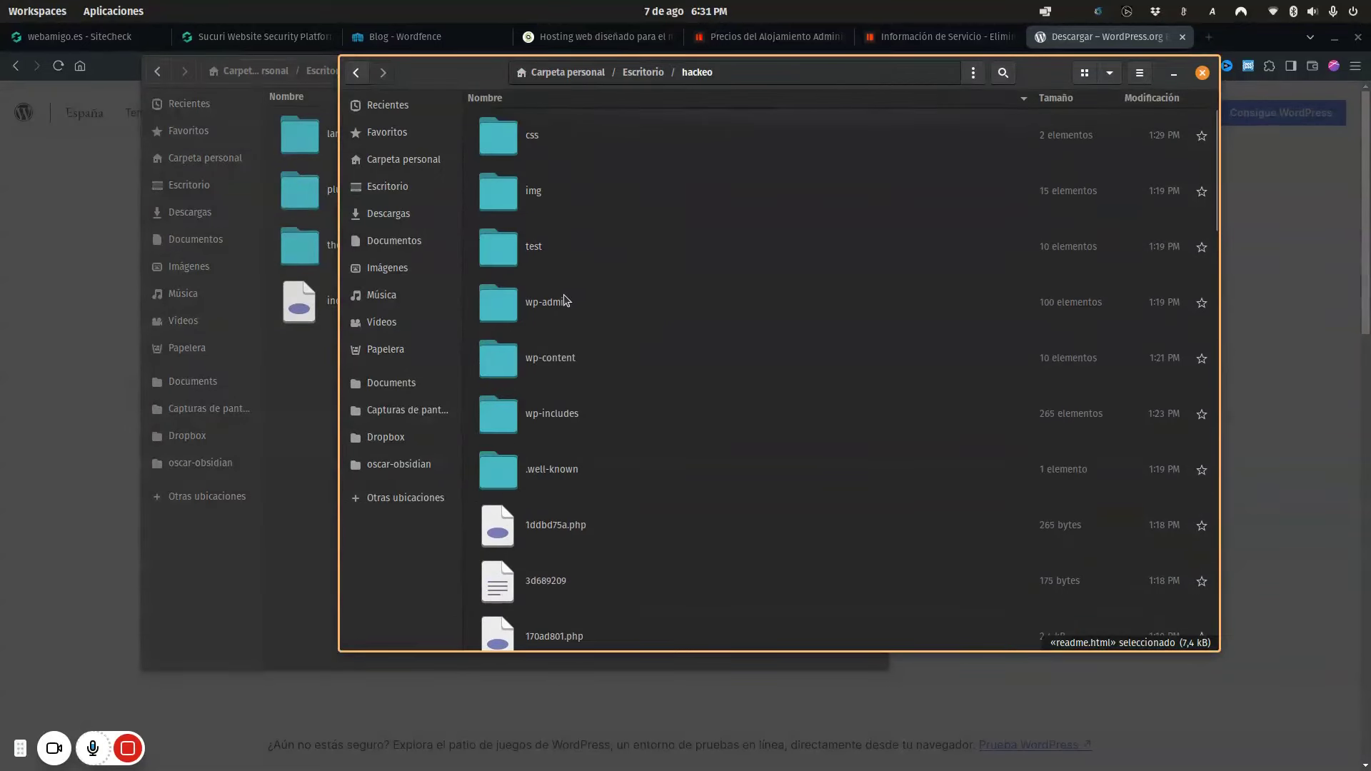
Step: Open wp-content in the hackeo folder and tile its window side by side with the clean WordPress wp-content window
double_click(565, 357)
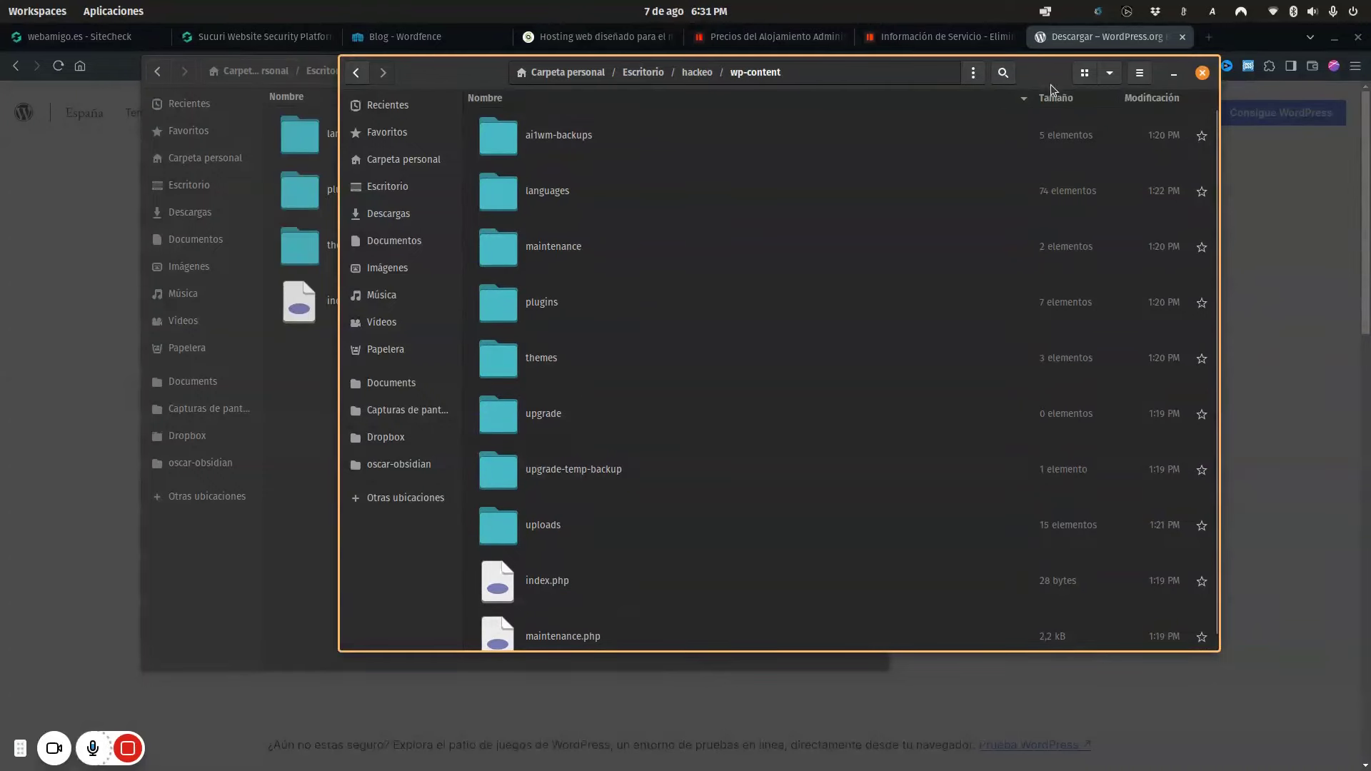
left_click_drag(1044, 75, 1367, 108)
left_click(698, 190)
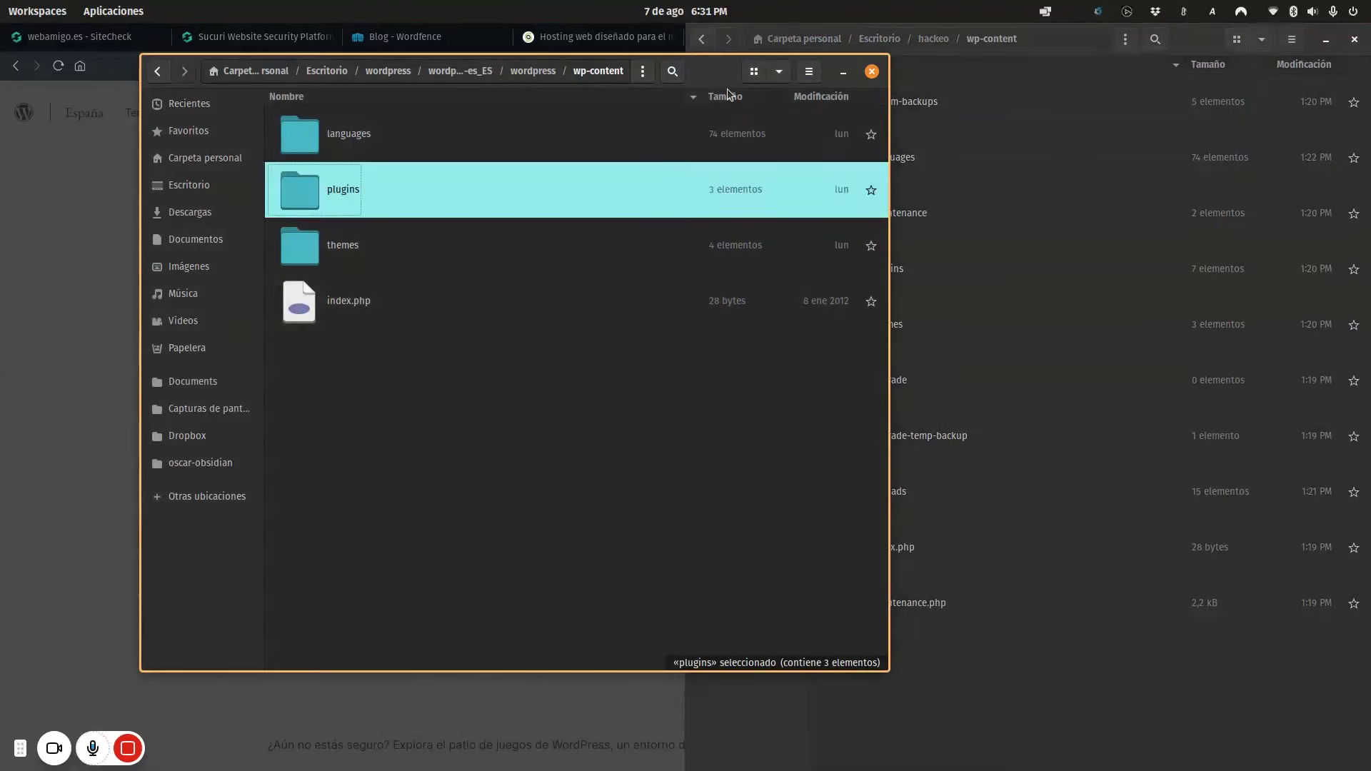
left_click_drag(716, 70, 4, 200)
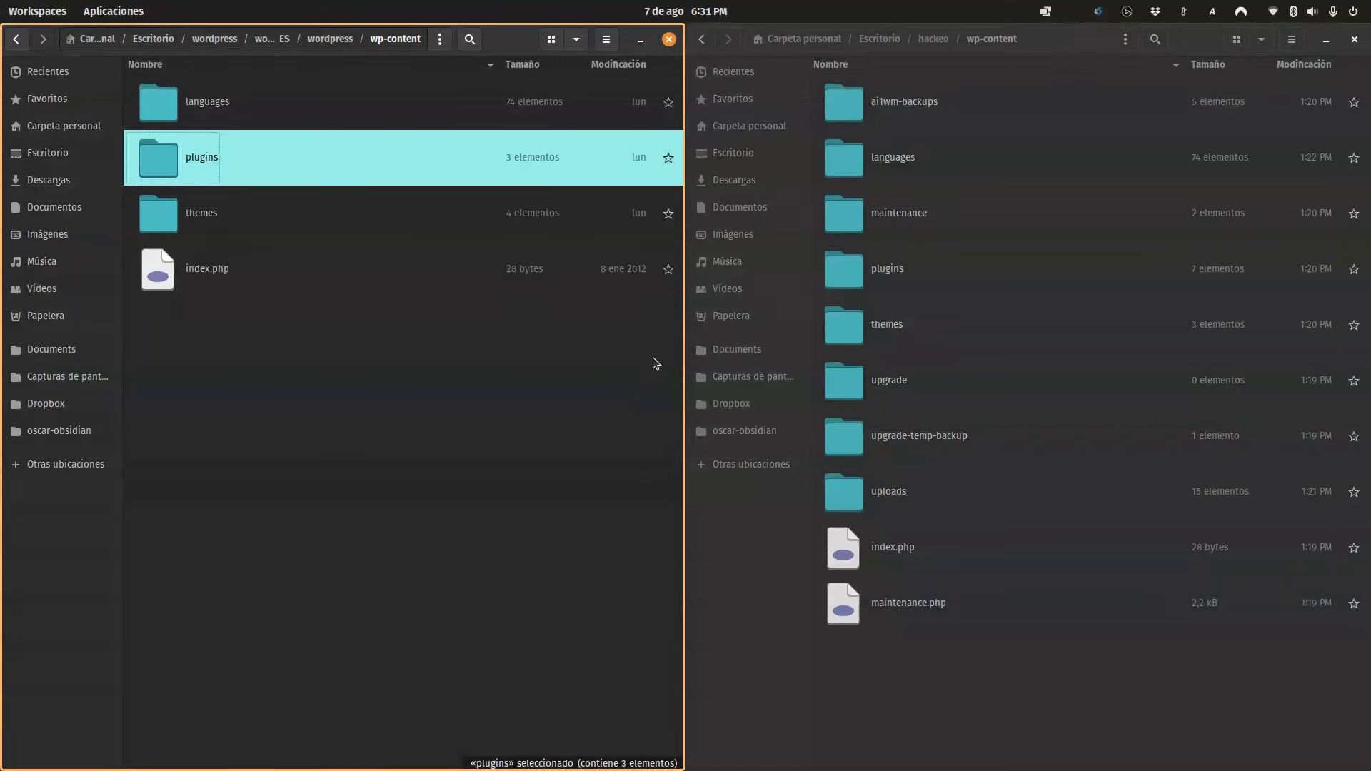
Step: Open the uploads folder in the hacked wp-content and look through its contents, including the 2015 and 2017 subfolders
left_click(851, 492)
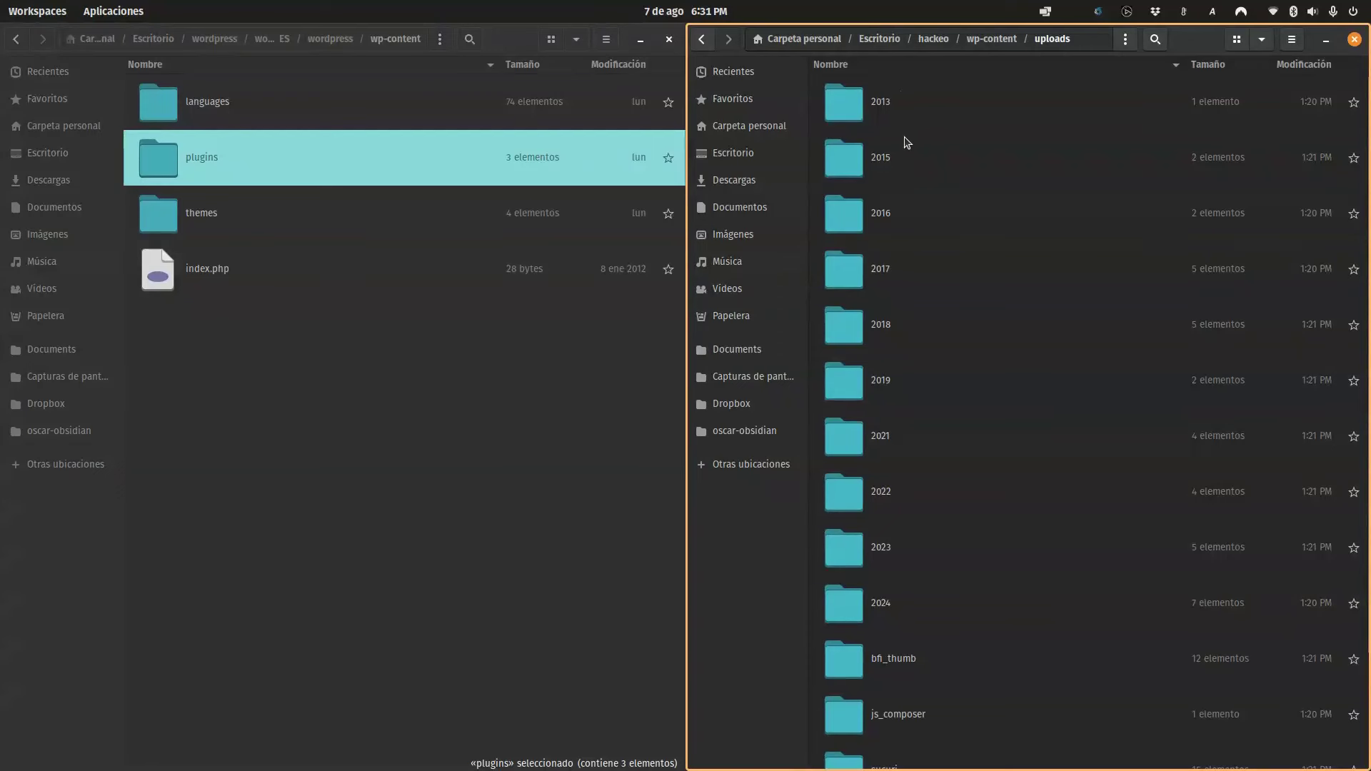
scroll(907, 142, "down", 3)
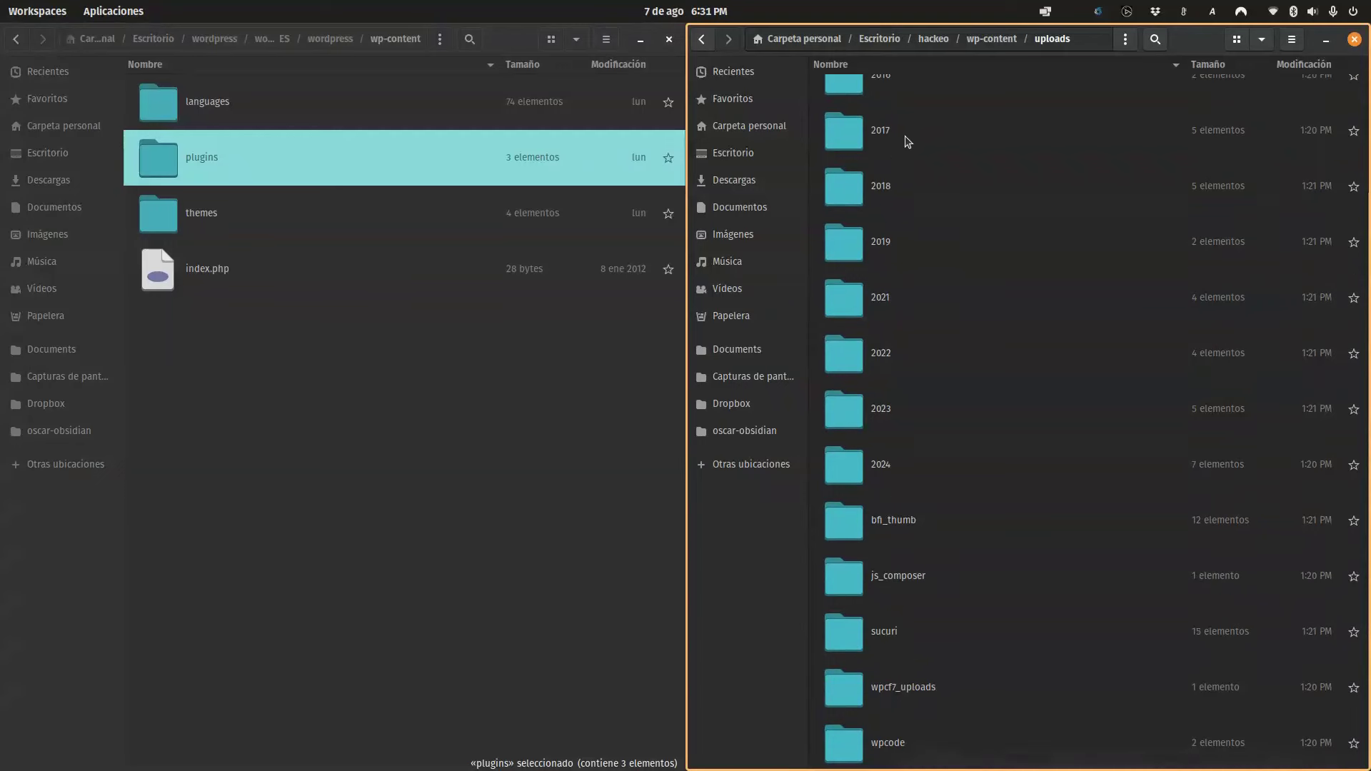
scroll(908, 141, "up", 3)
left_click(932, 102)
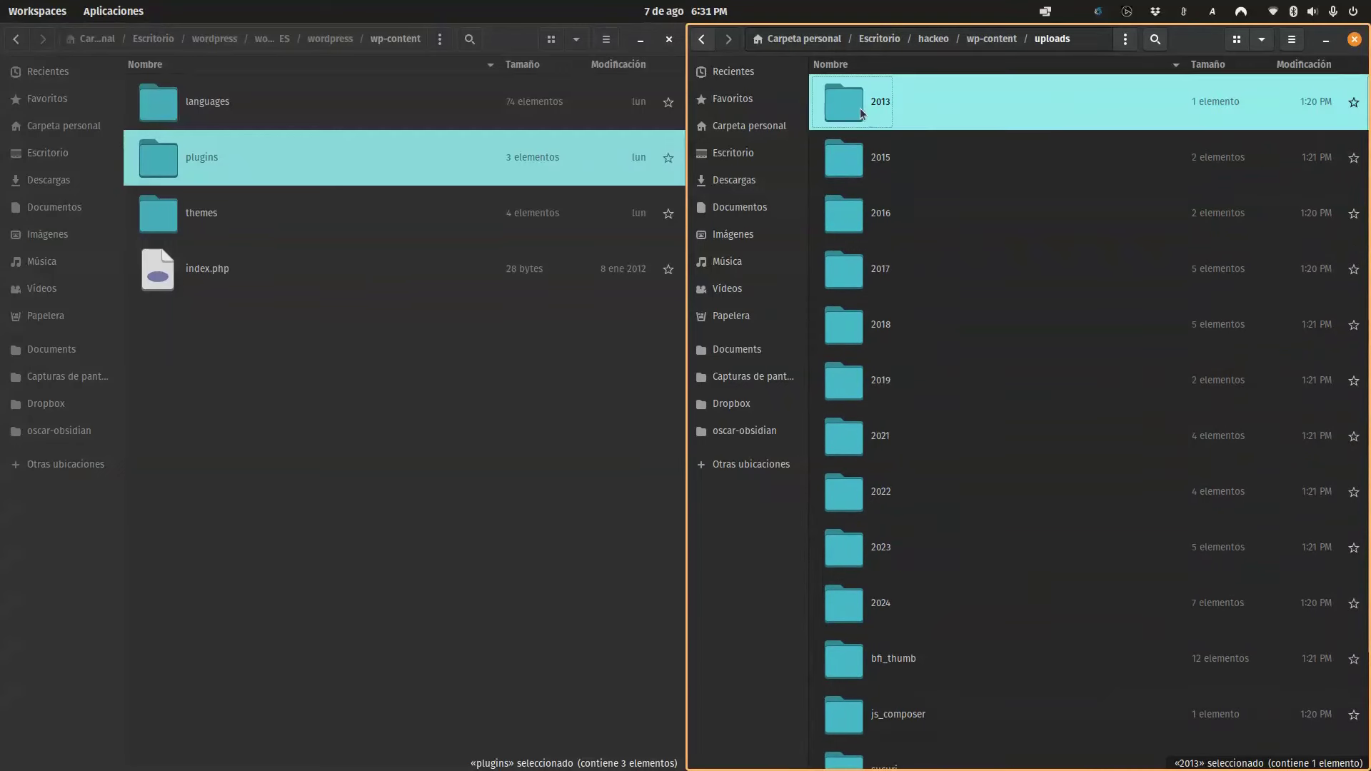
double_click(857, 166)
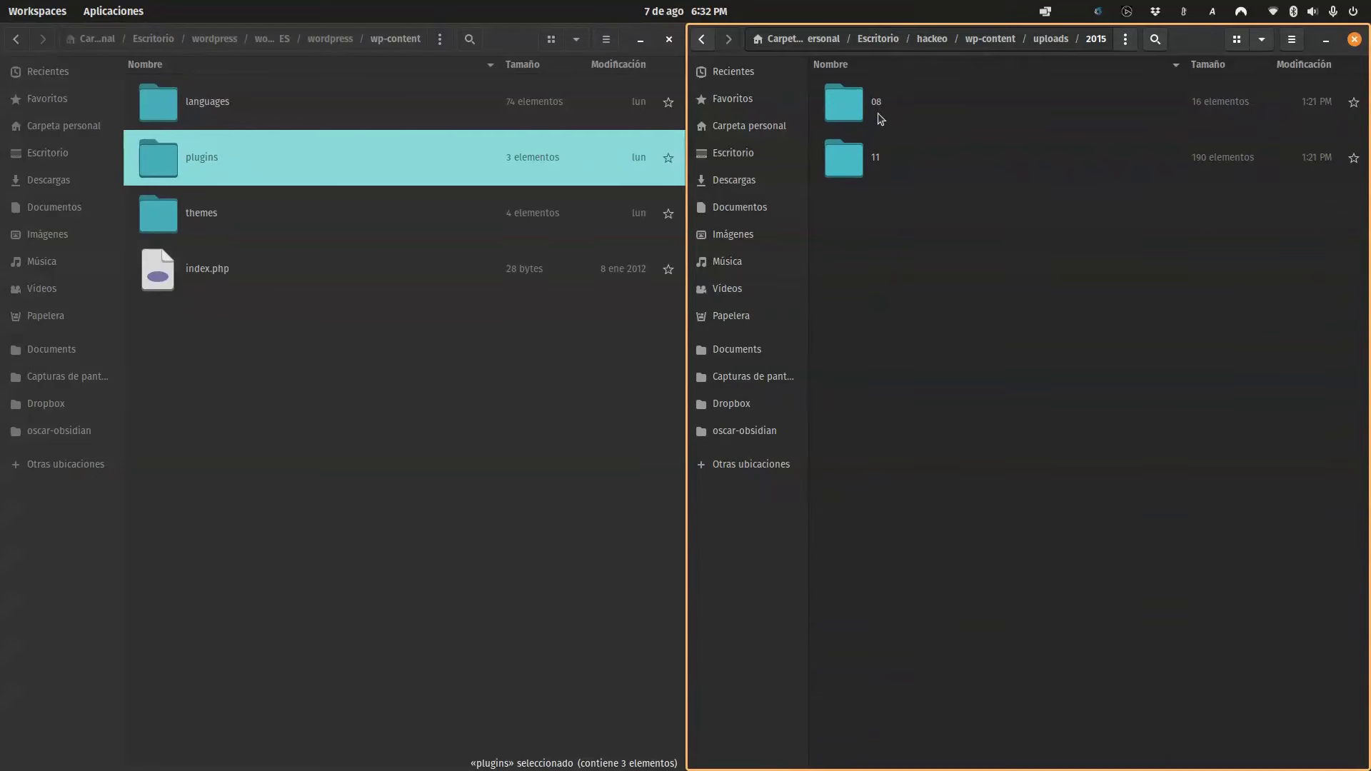
left_click(1051, 39)
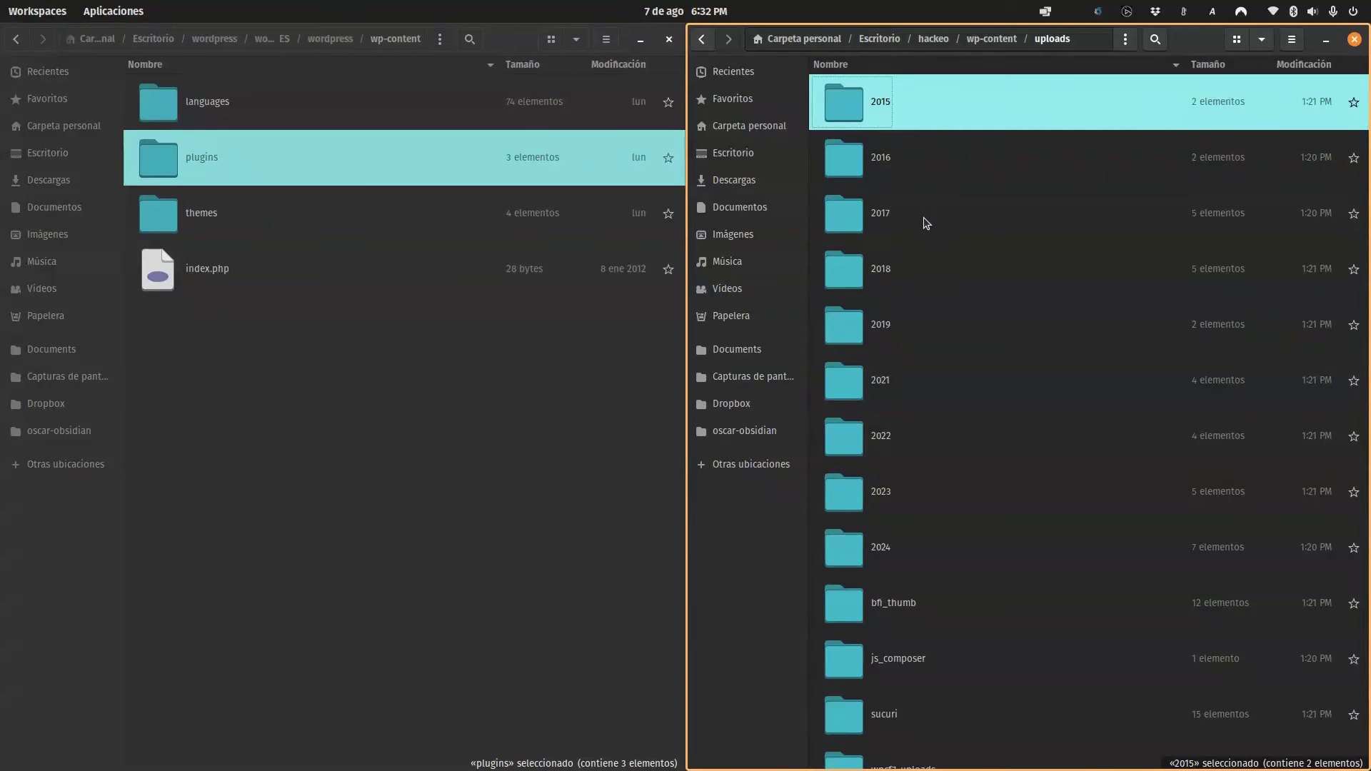
left_click(852, 214)
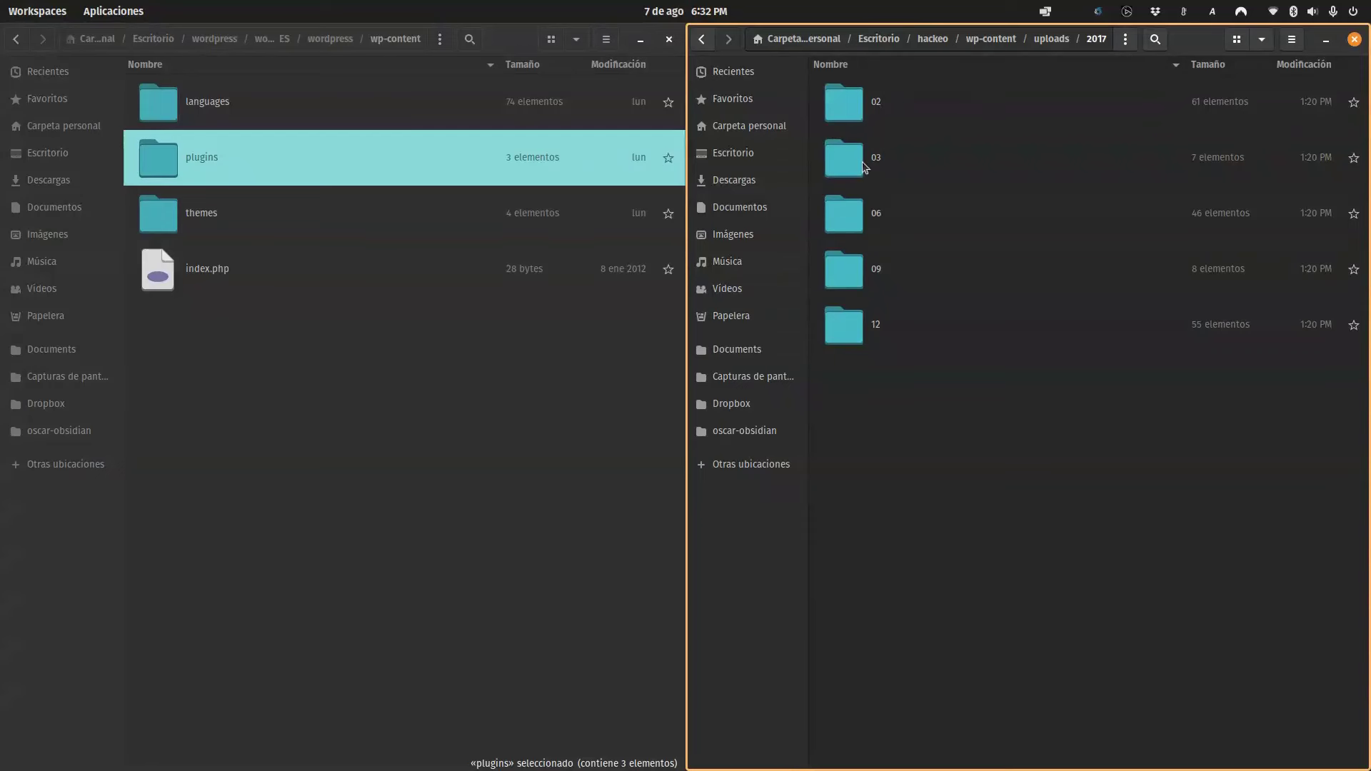
left_click(1058, 42)
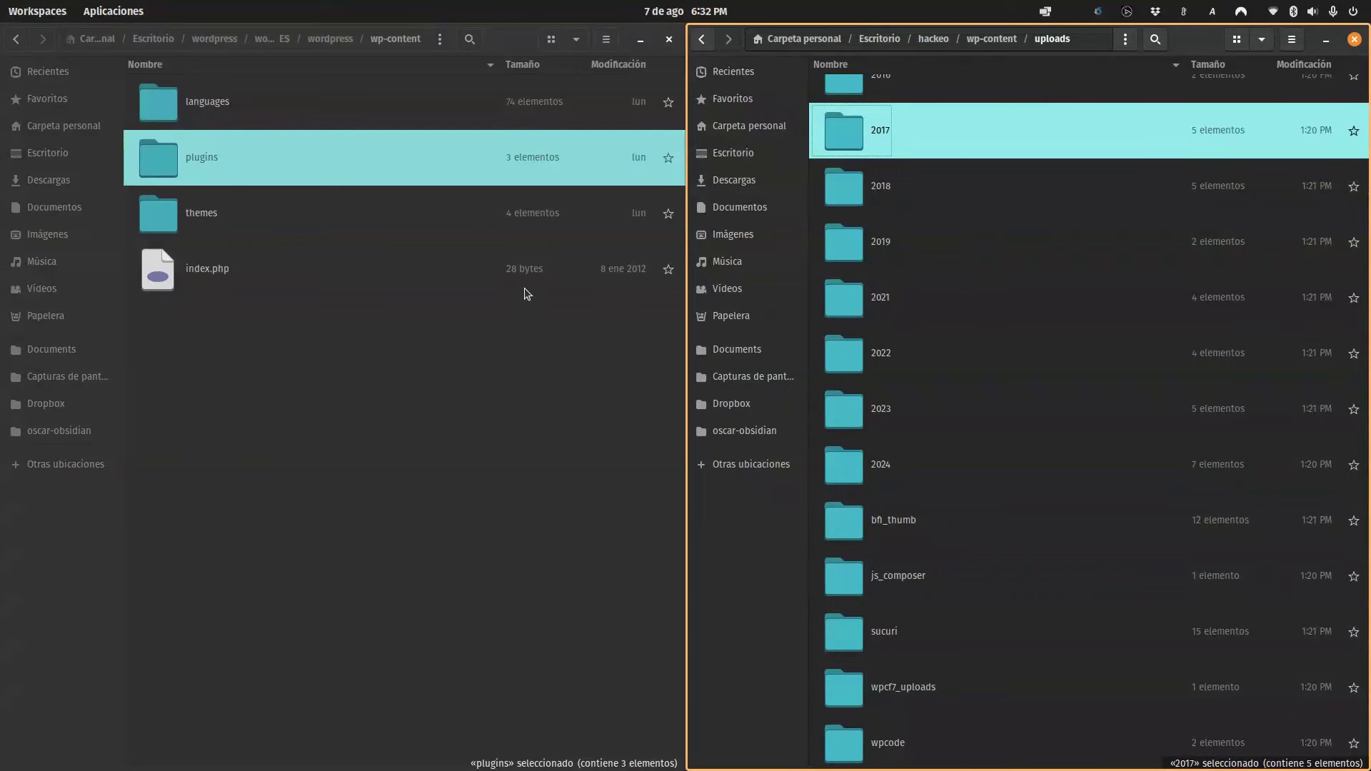
Step: Return to the hacked wp-content and open the plugins folder in both copies to compare their contents
left_click(1002, 45)
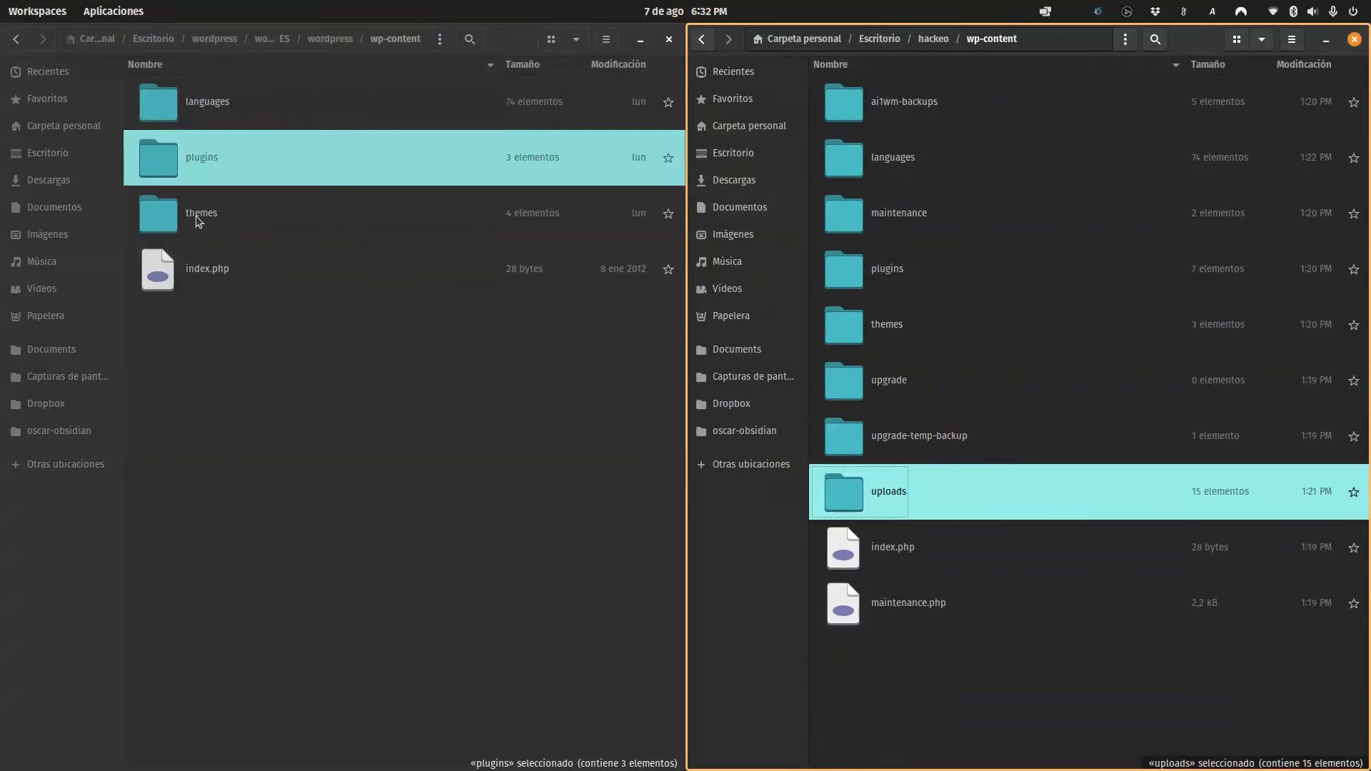
left_click(200, 217)
double_click(194, 158)
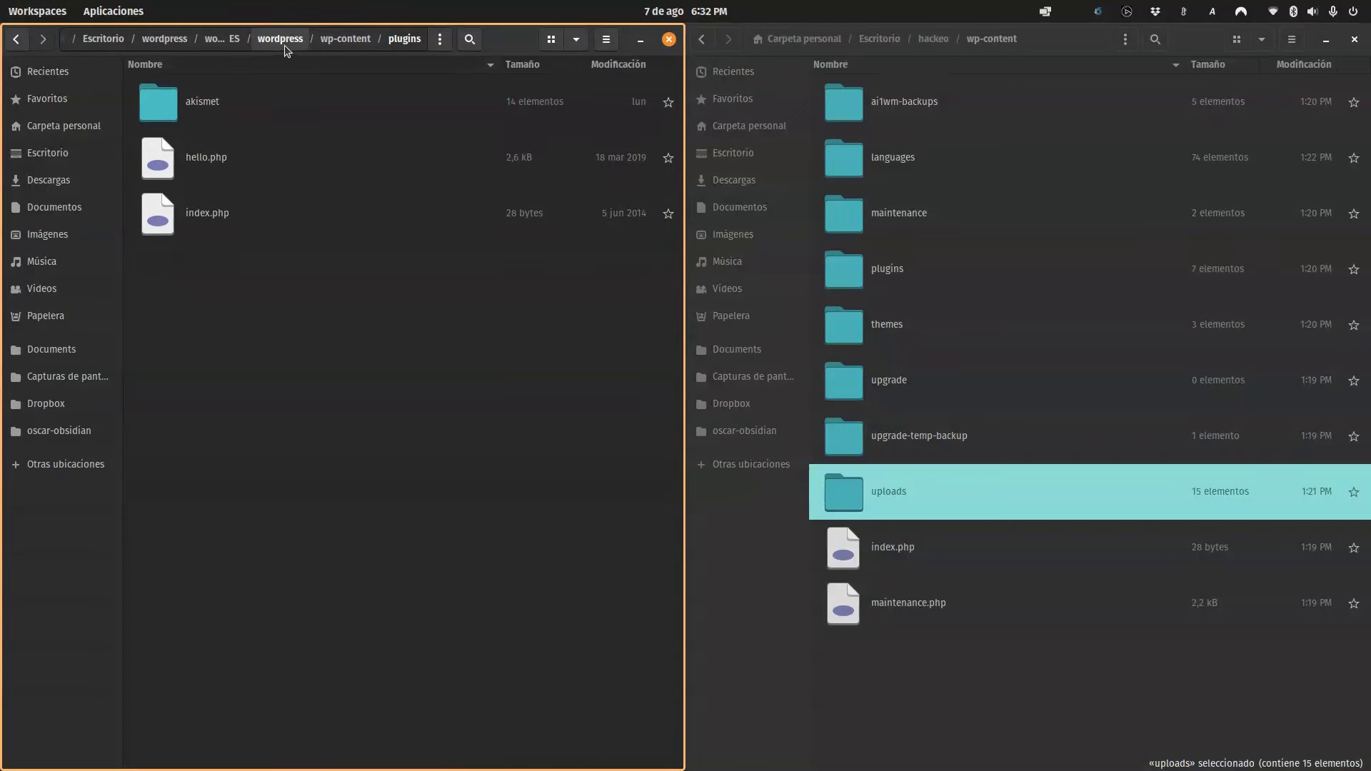
double_click(840, 268)
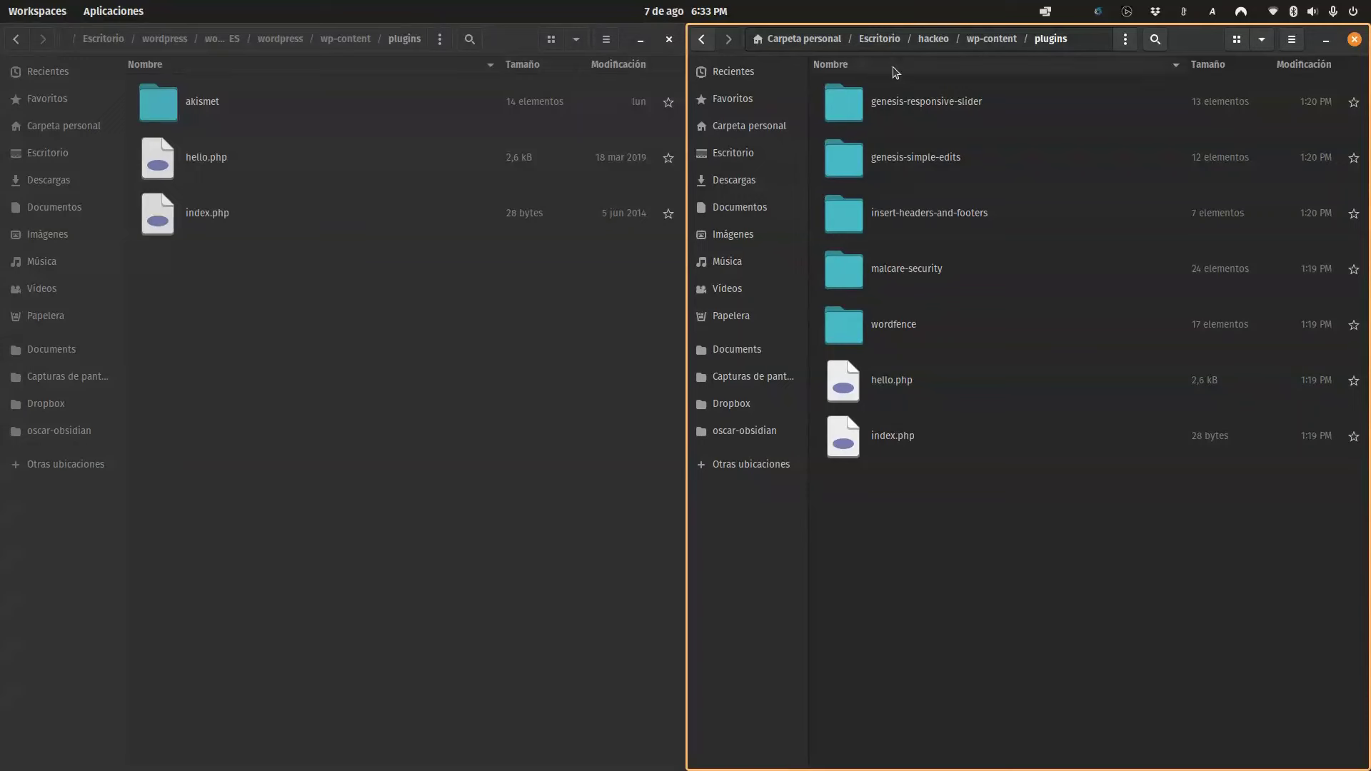
Step: Switch to the Brave browser window showing the WordPress download page and open the es.wordpress.org plugin directory
mouse_move(1, 1)
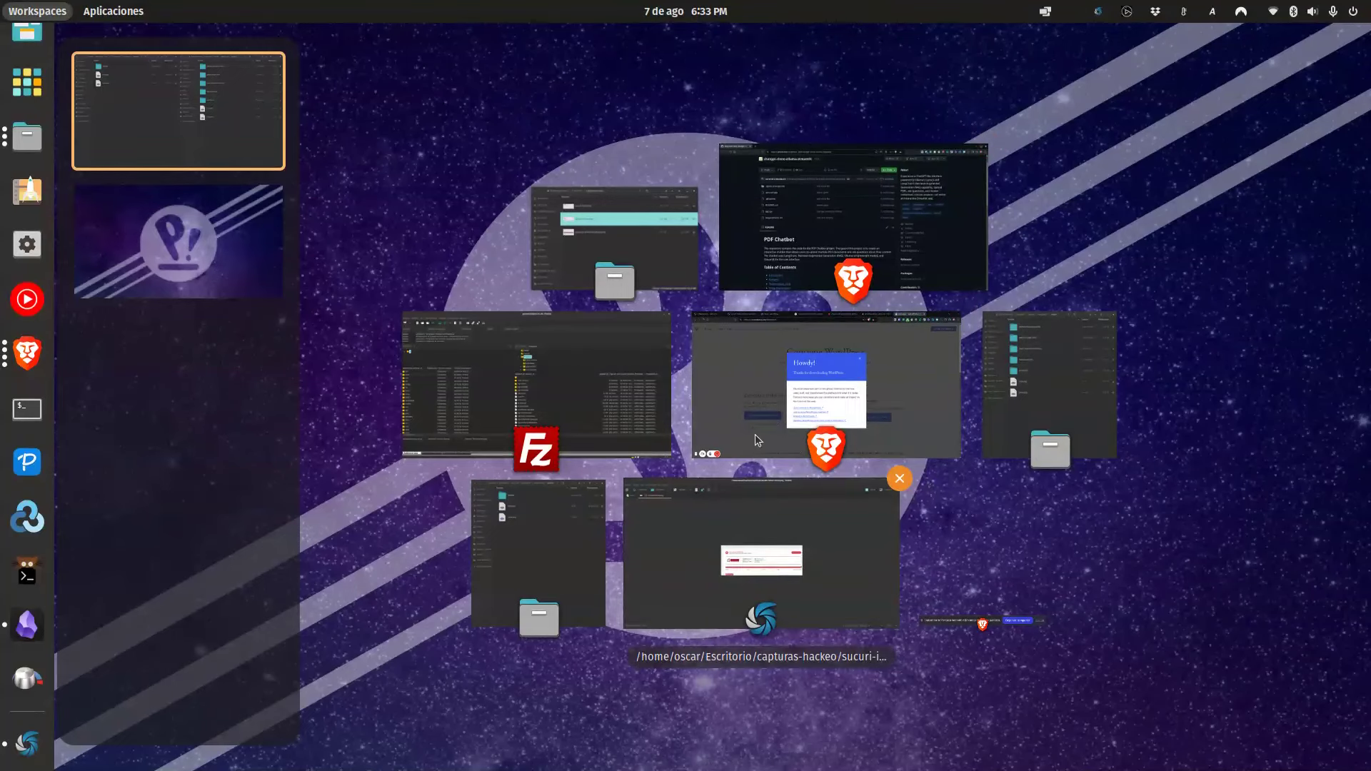
left_click(727, 386)
left_click(409, 66)
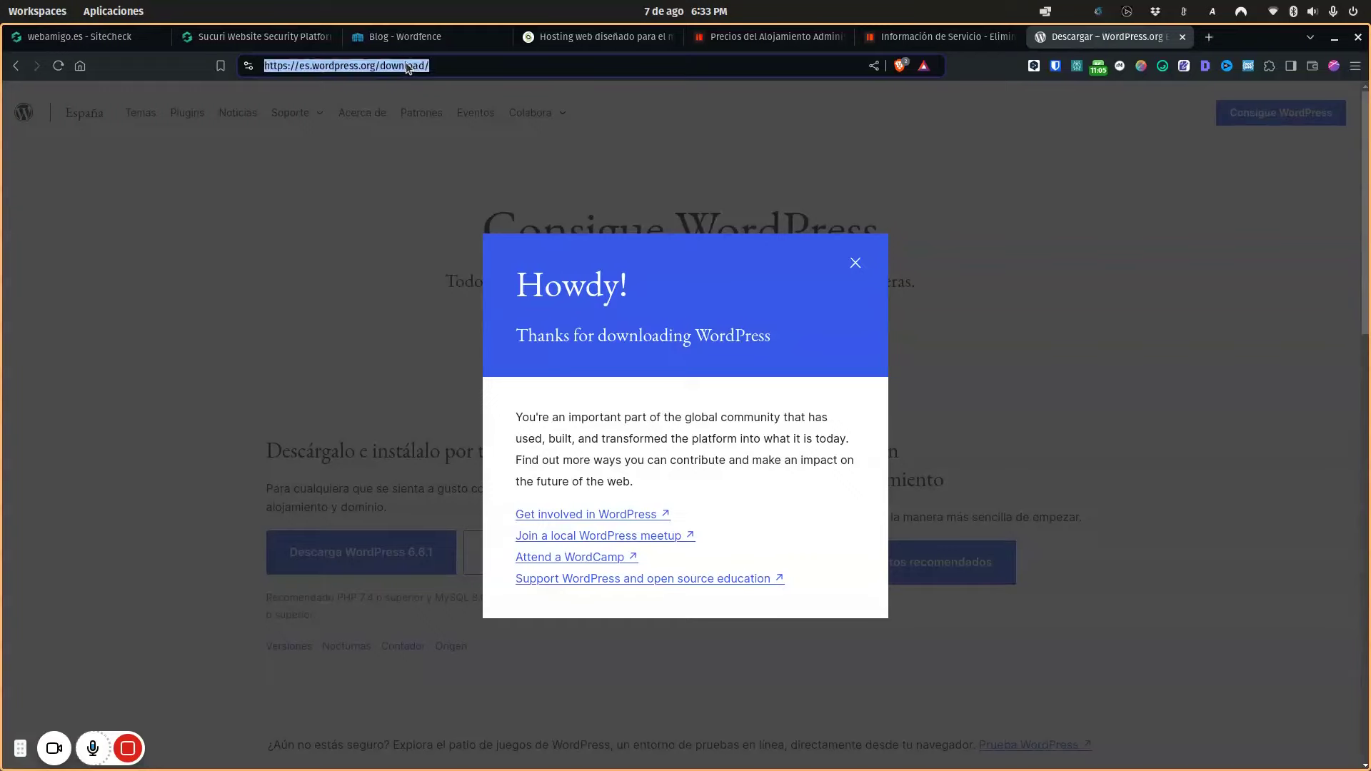
left_click(184, 112)
left_click(191, 113)
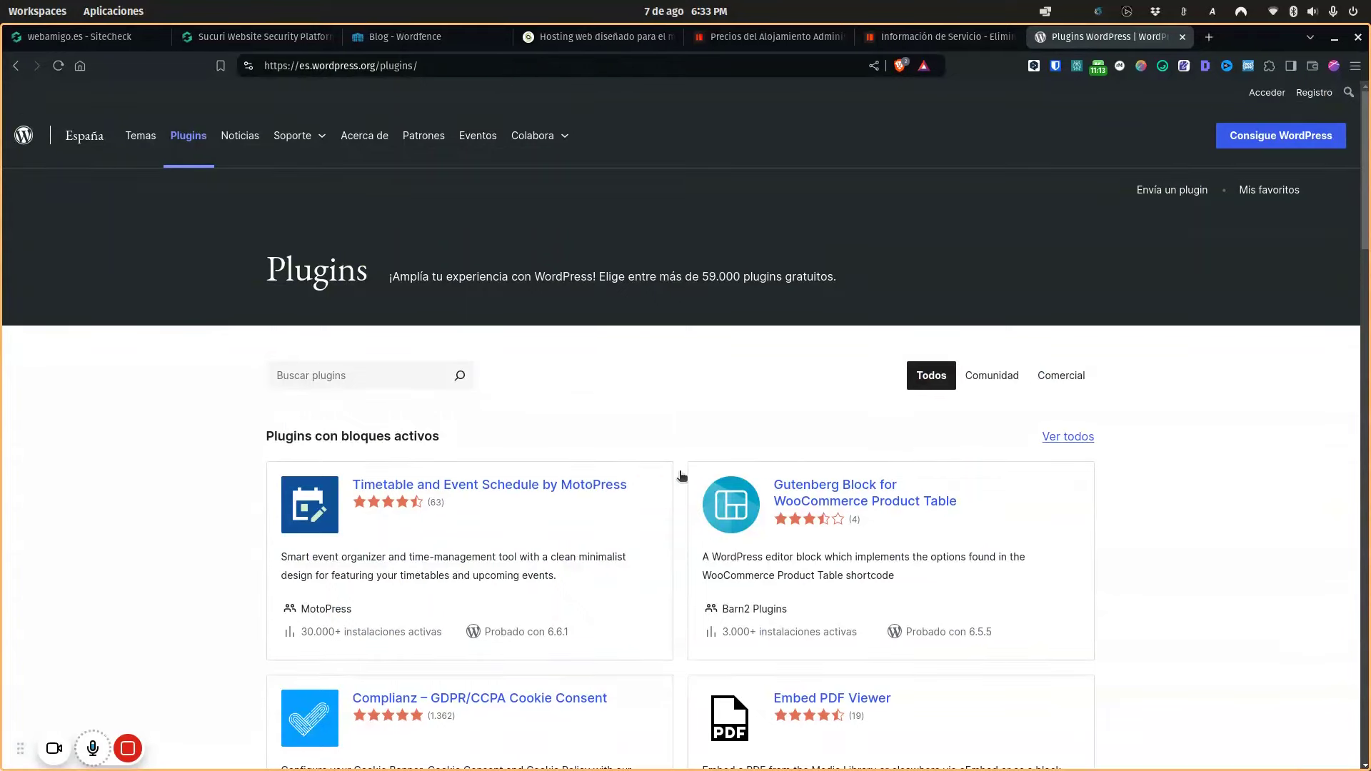
Step: Open the Complianz – GDPR/CCPA Cookie Consent plugin page and point out its download option
scroll(777, 544, "down", 2)
left_click(475, 533)
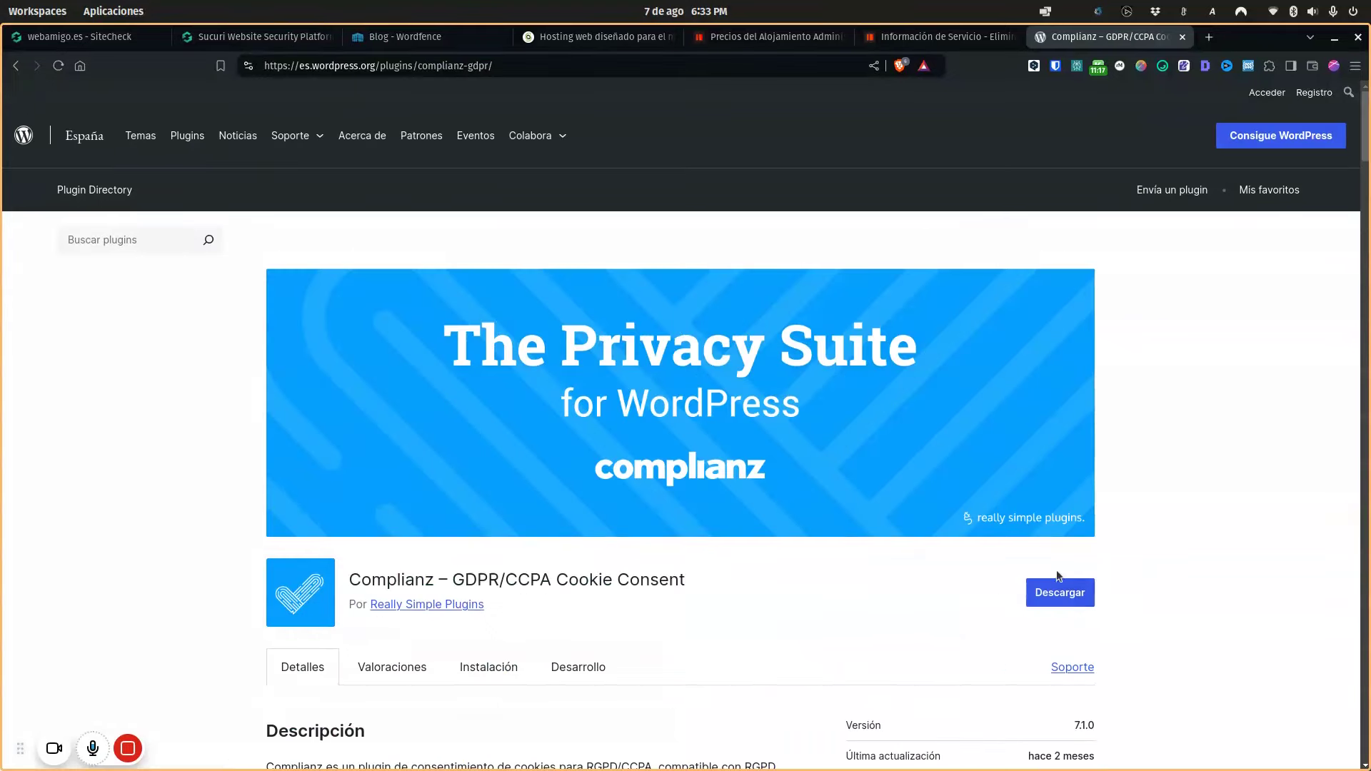
left_click(1060, 593)
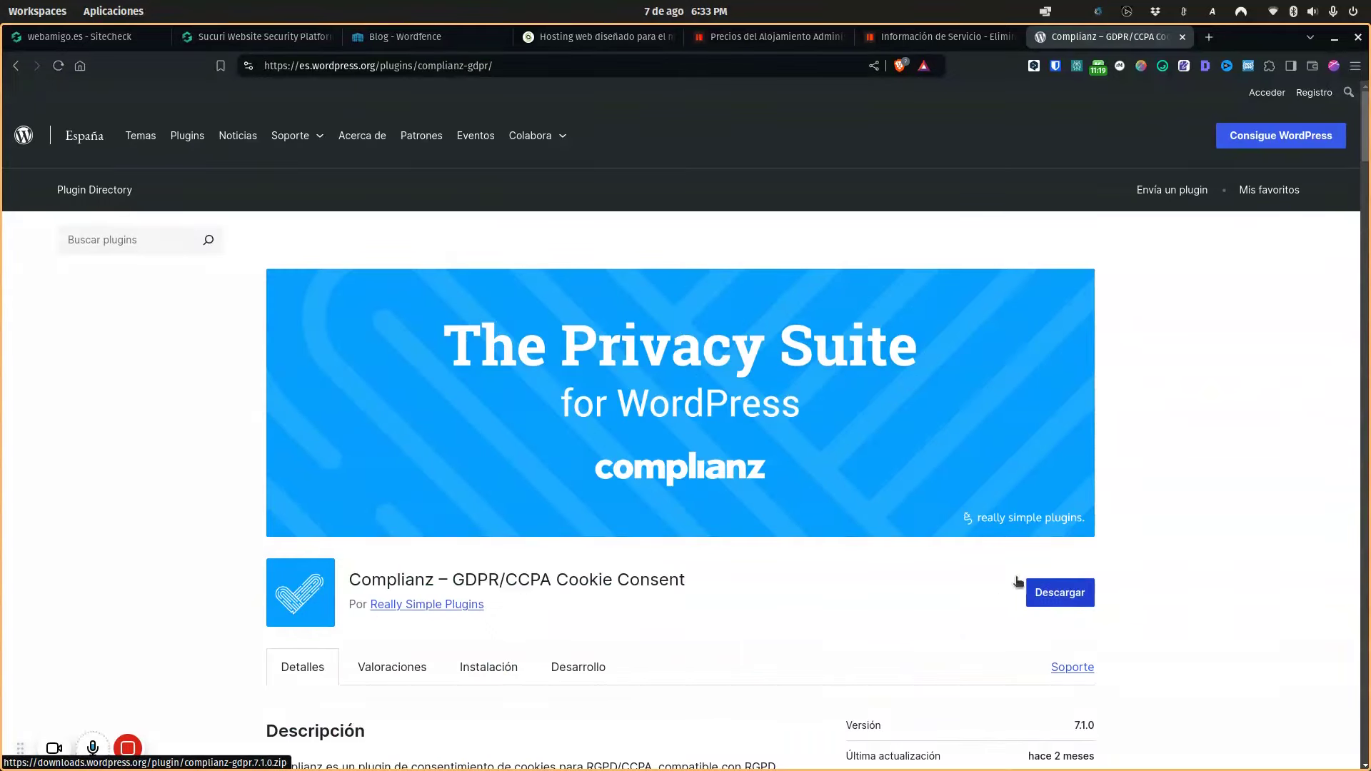
Step: Switch back to the hacked plugins folder in the file manager, view the genesis-responsive-slider files, and return to plugins
key("super")
left_click(1043, 384)
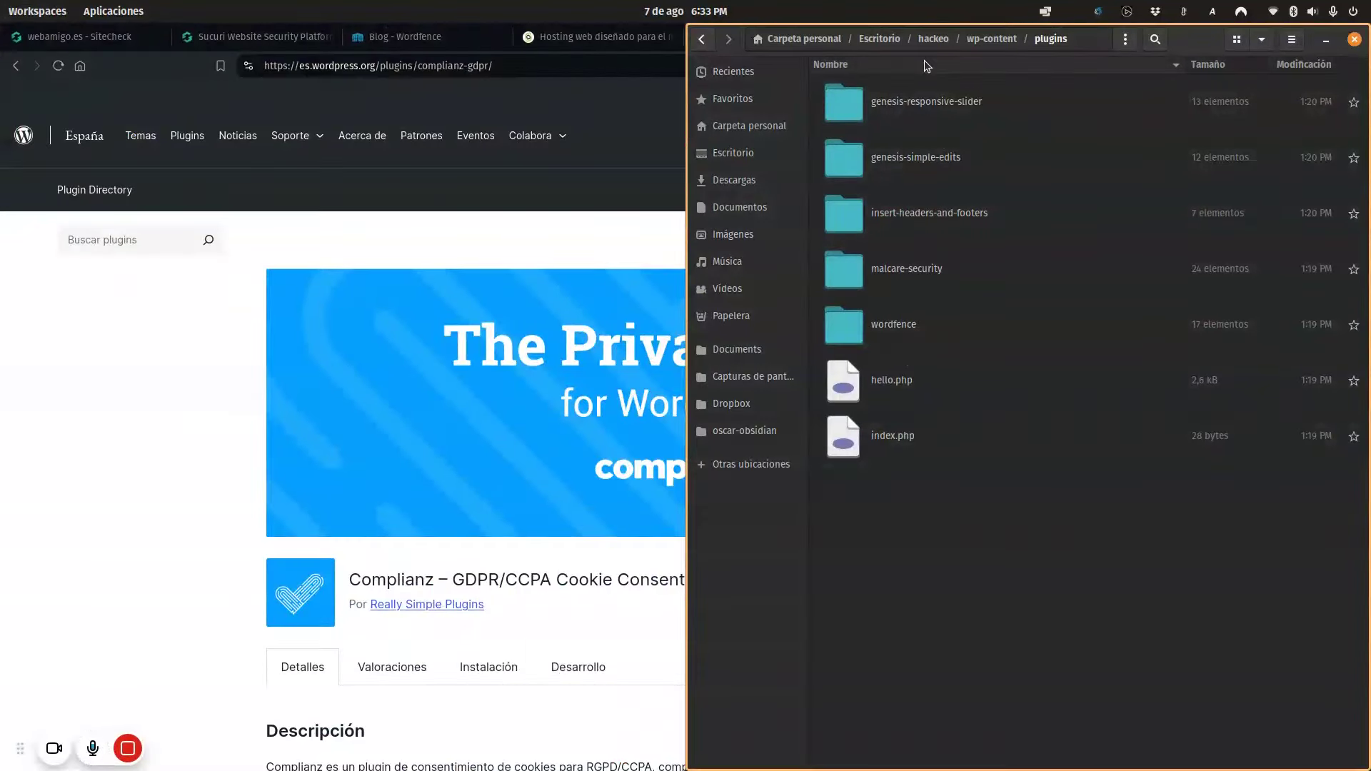
left_click(269, 191)
left_click(906, 85)
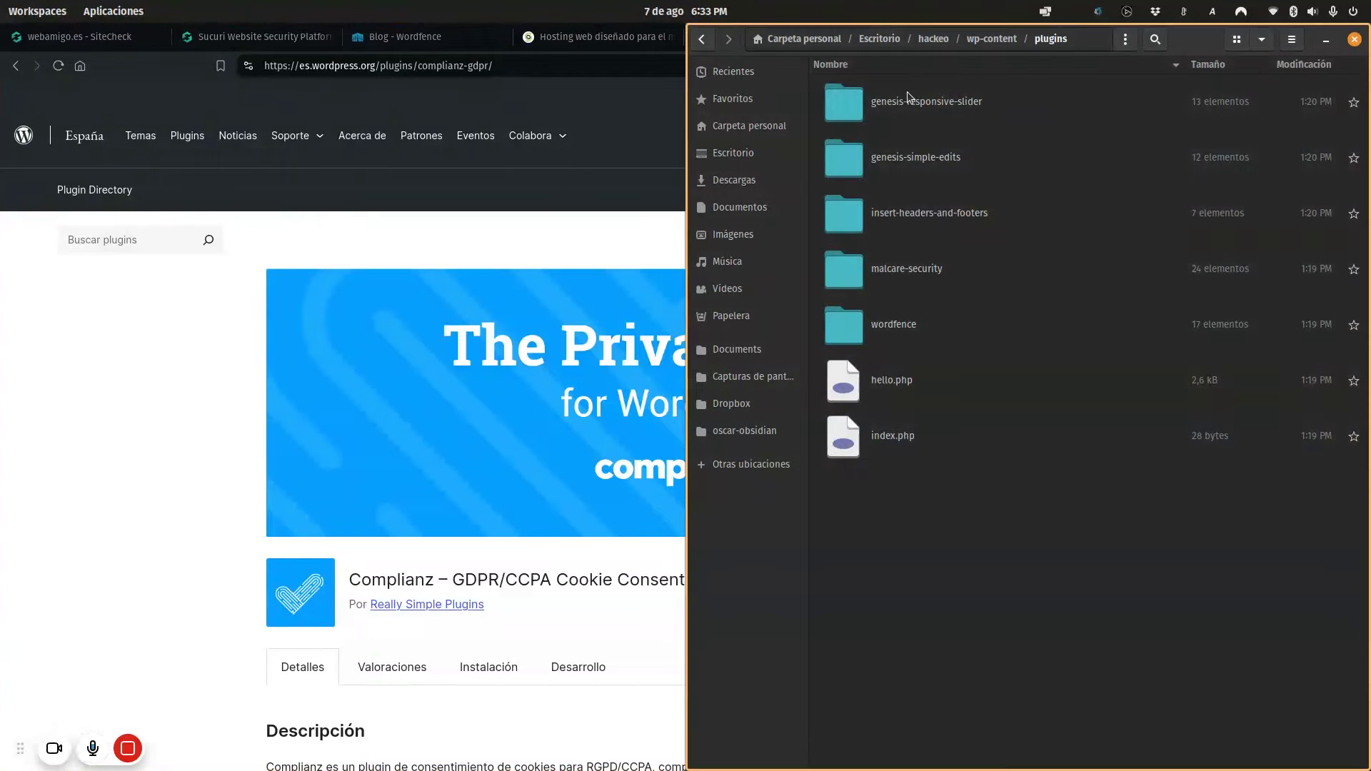
double_click(860, 106)
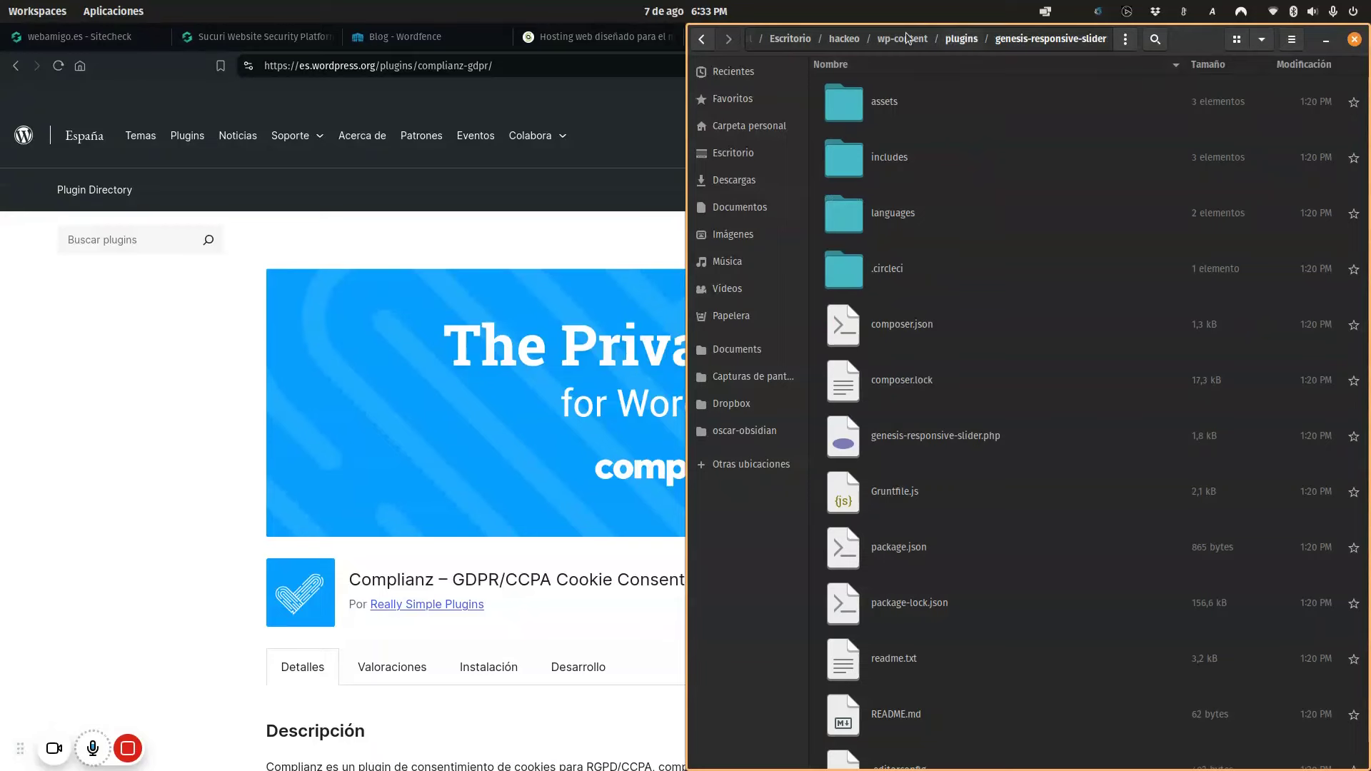
left_click(962, 39)
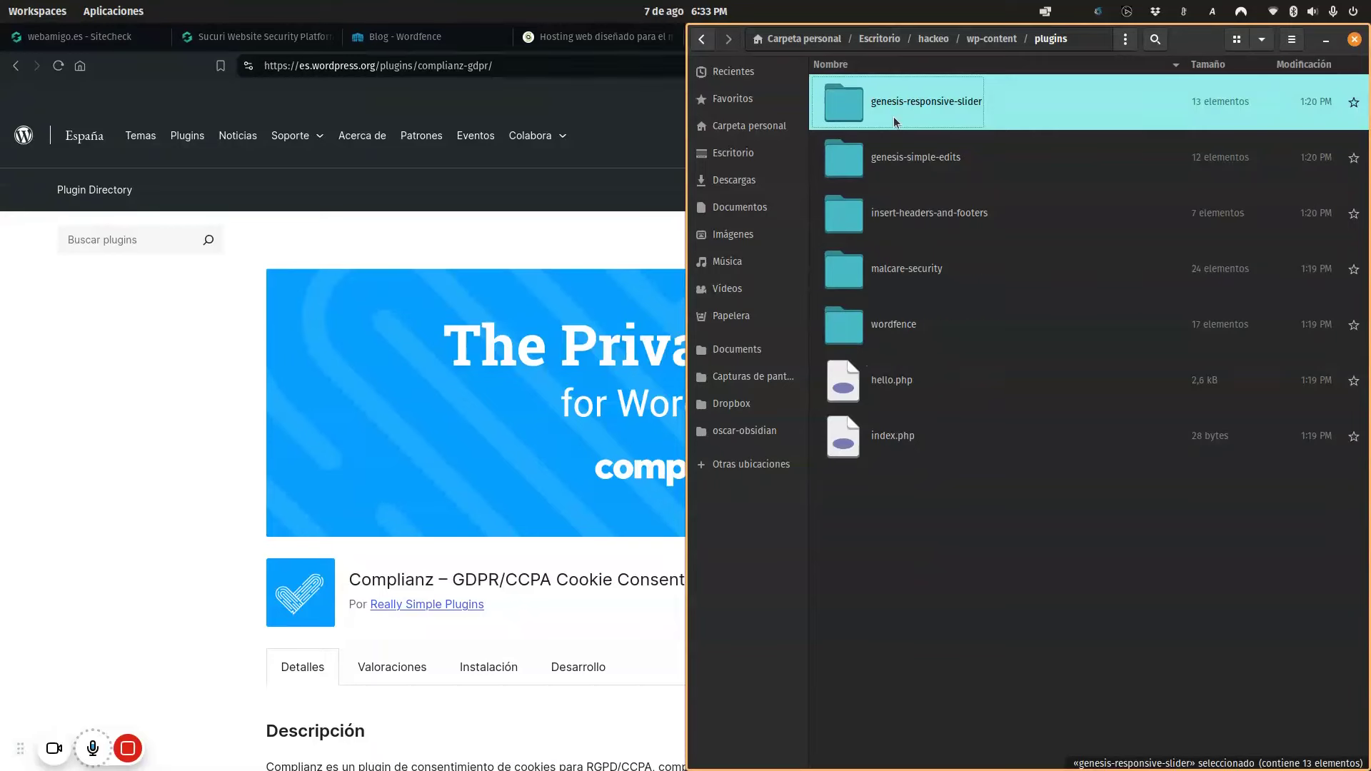
Step: Open the themes folder in the hacked wp-content, check the code in index.php and close it, and select modern-portfolio-pro
left_click(991, 38)
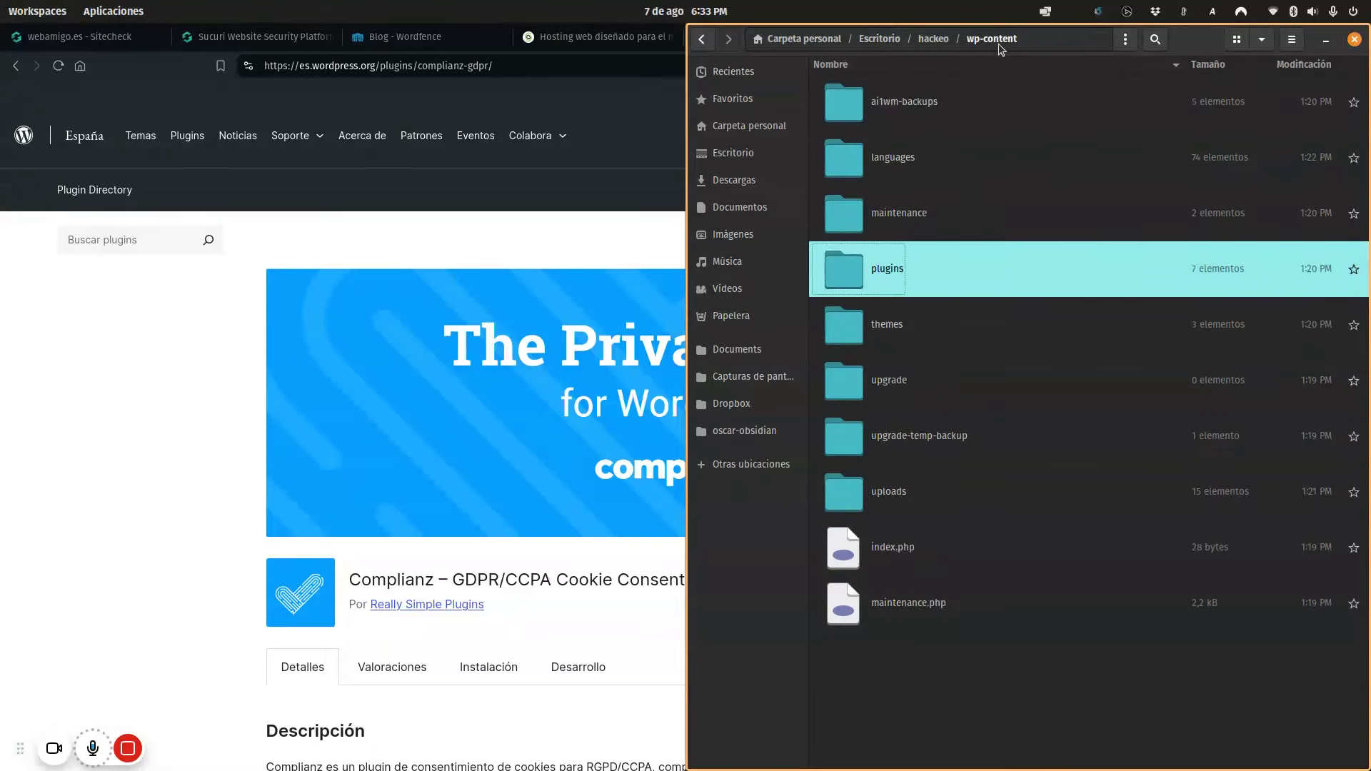
double_click(900, 323)
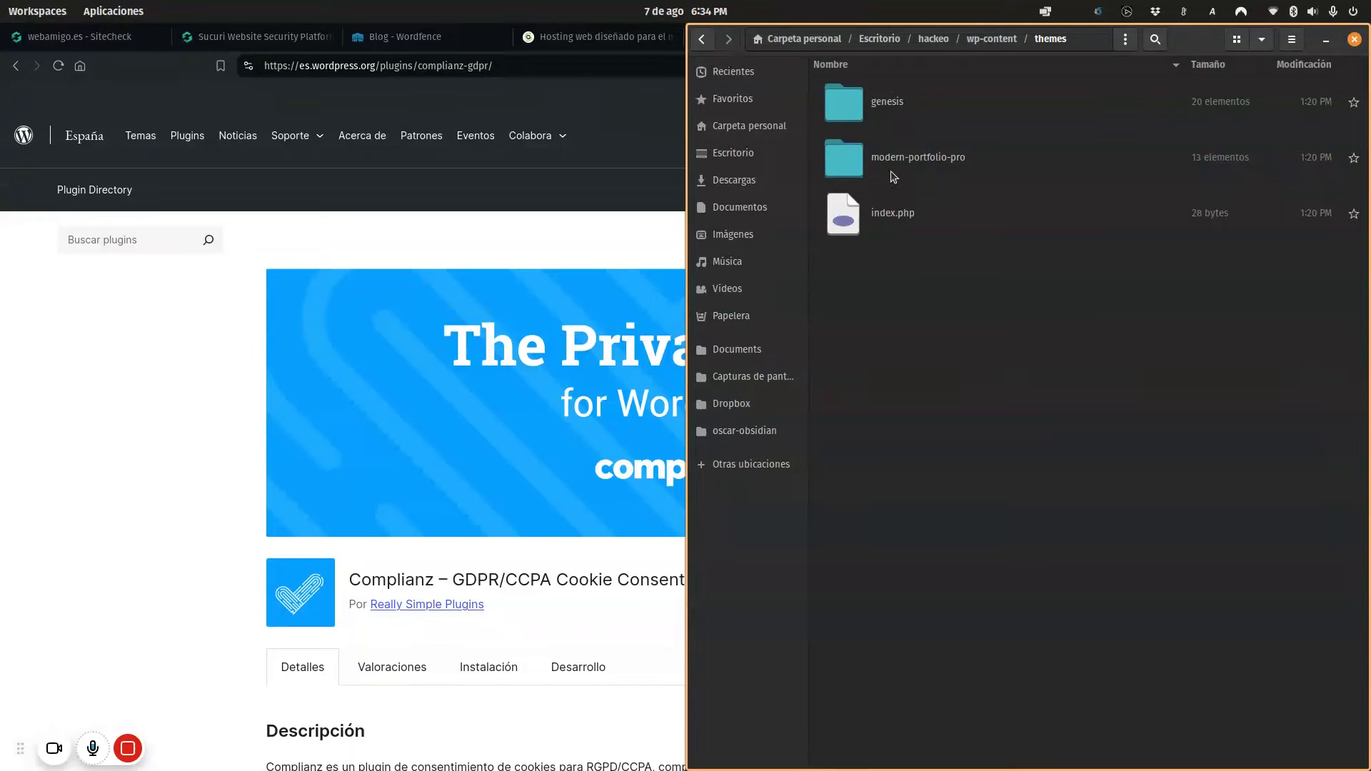
double_click(893, 214)
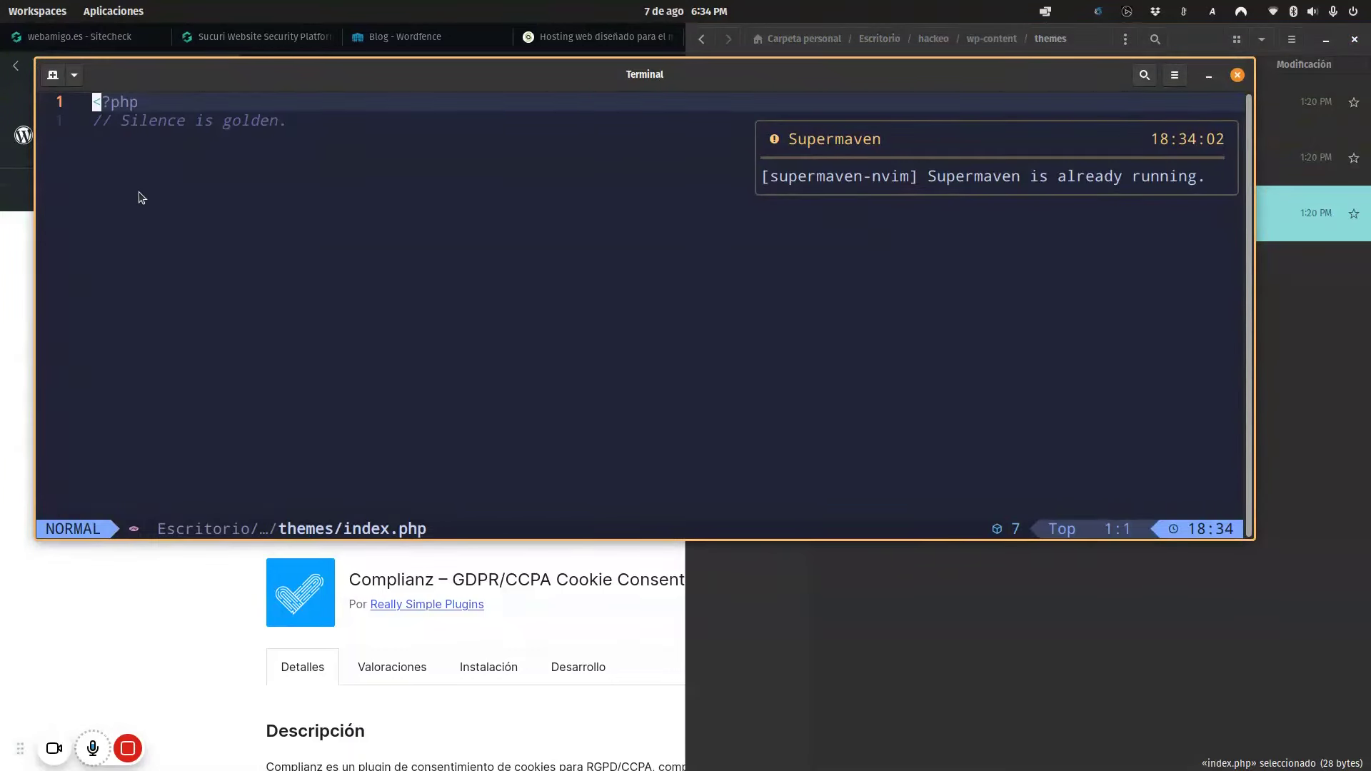
scroll(180, 156, "down", 1)
scroll(180, 155, "up", 1)
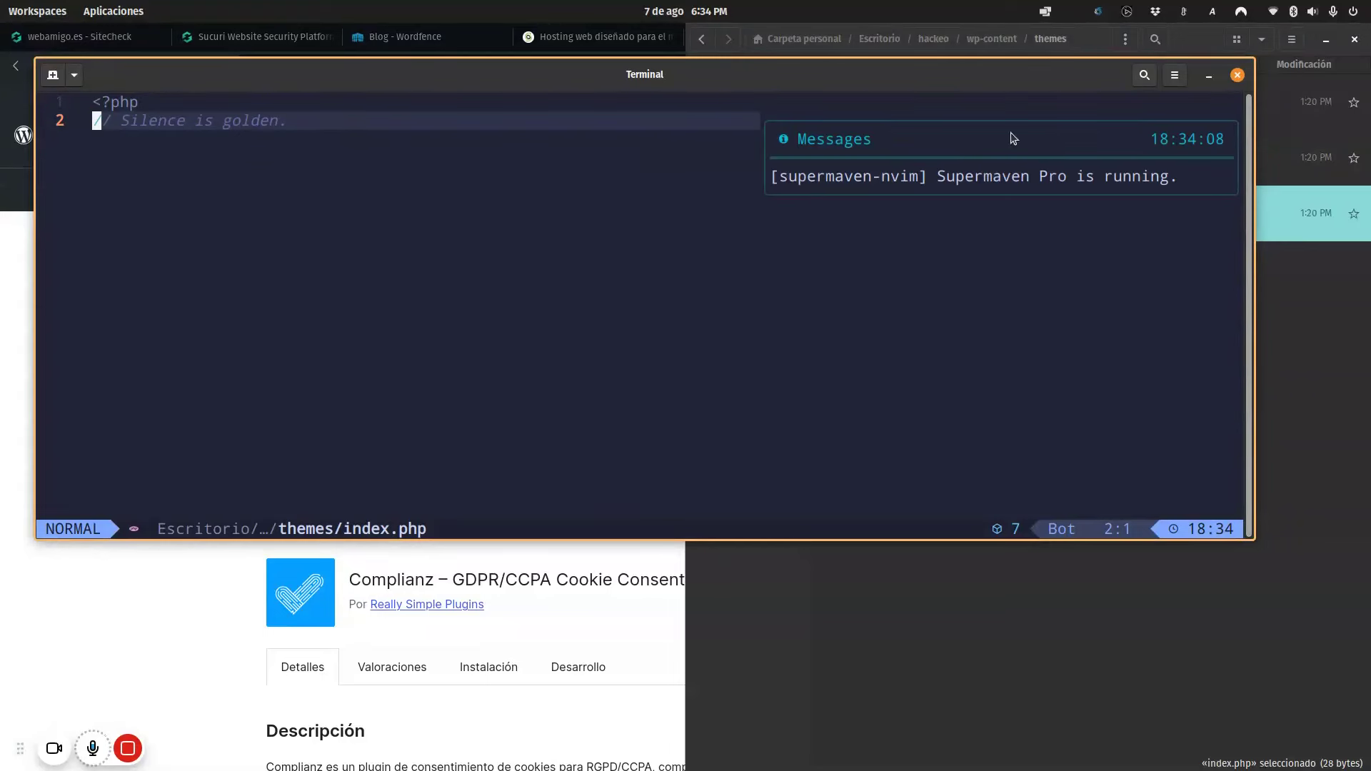
left_click(1239, 75)
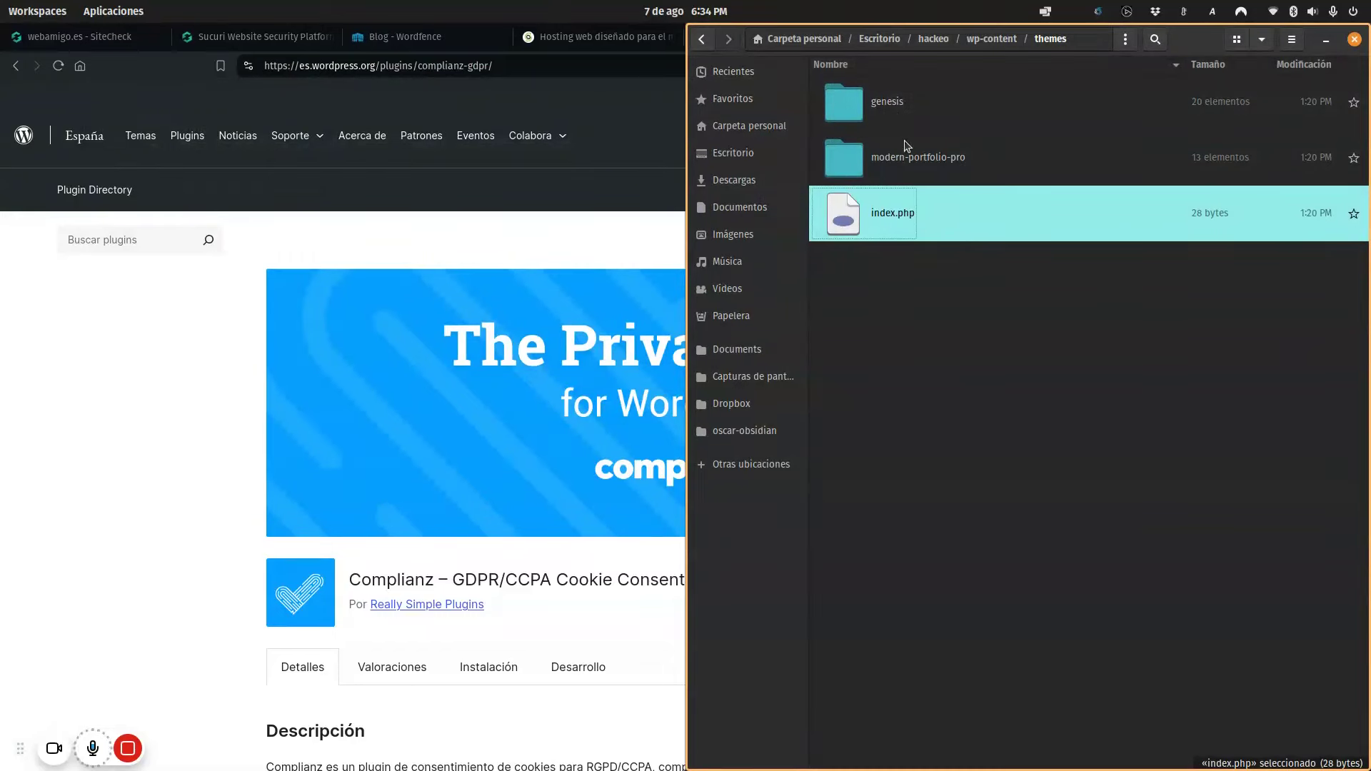
left_click(896, 162)
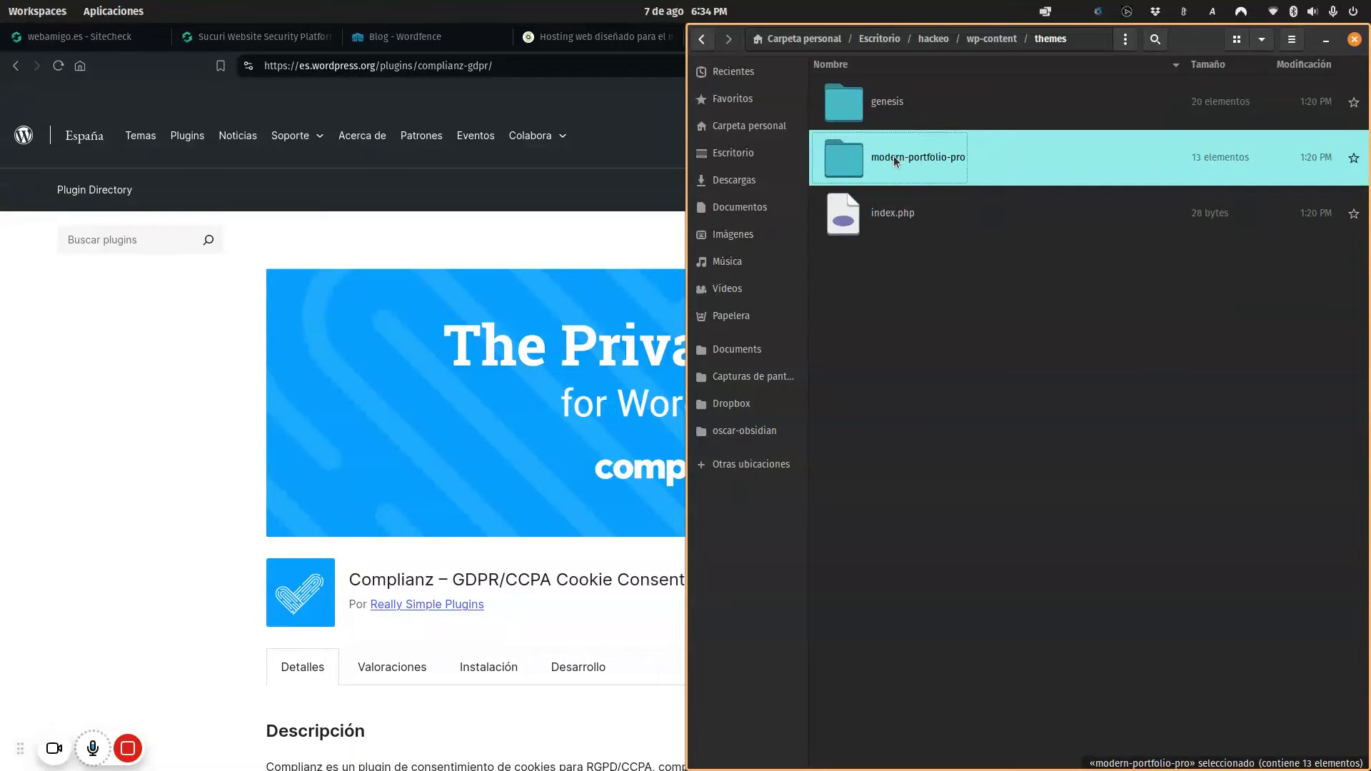